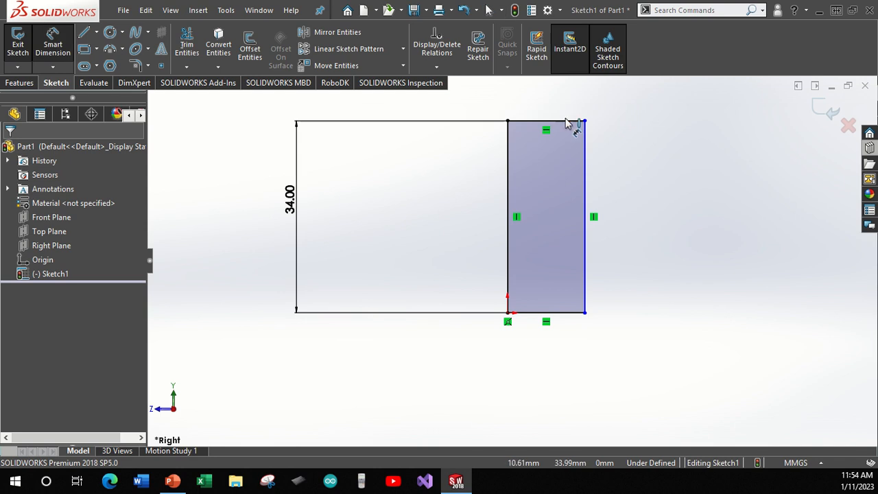
# Dimension the rectangle's top edge and set its width to 7 mm.
pyautogui.click(561, 120)
pyautogui.click(557, 110)
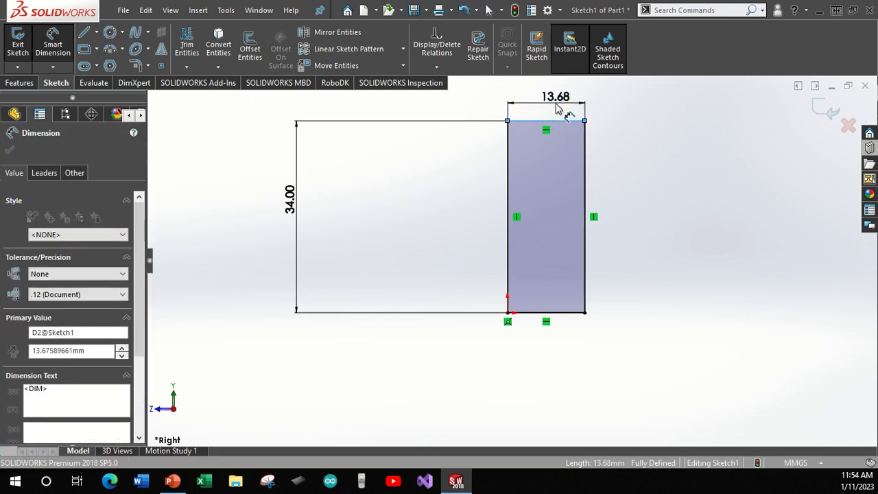
pyautogui.press('Return')
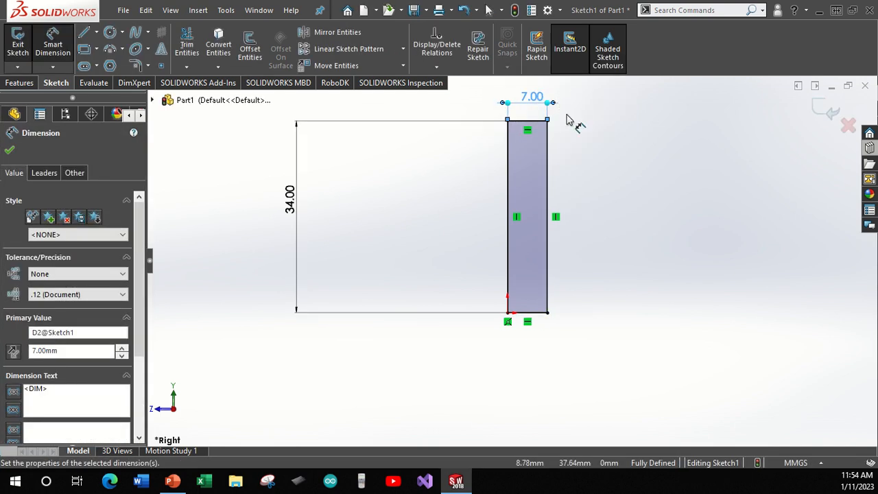
pyautogui.click(276, 184)
# Draw a horizontal line across the full width of the rectangle, about 25 mm above its bottom edge.
pyautogui.scroll(-1, 518, 151)
pyautogui.scroll(-1, 518, 144)
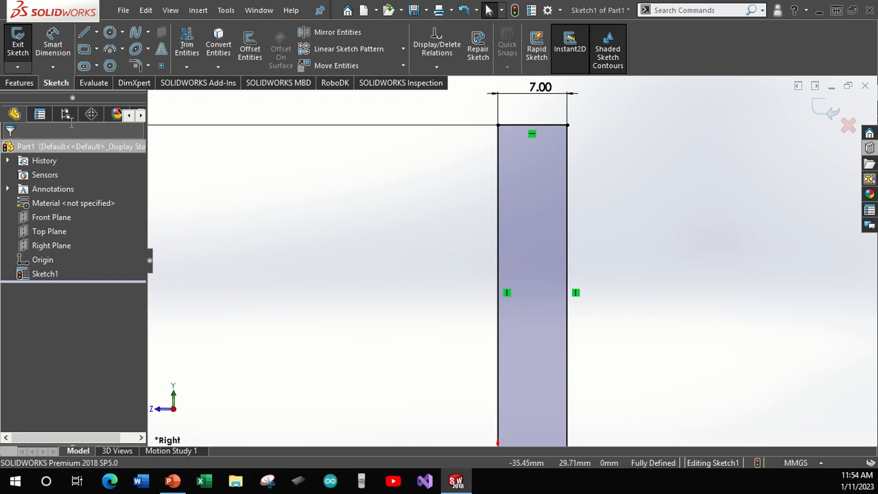
pyautogui.click(84, 33)
pyautogui.scroll(2, 556, 288)
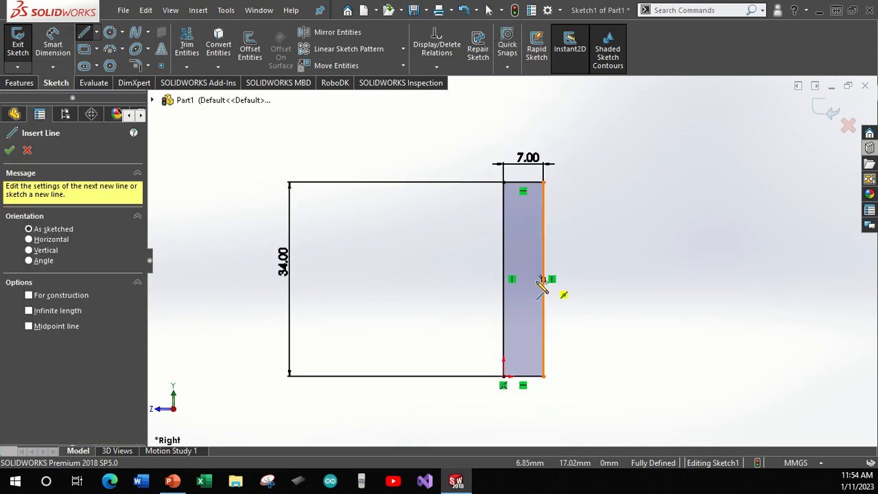
pyautogui.click(505, 233)
pyautogui.click(553, 233)
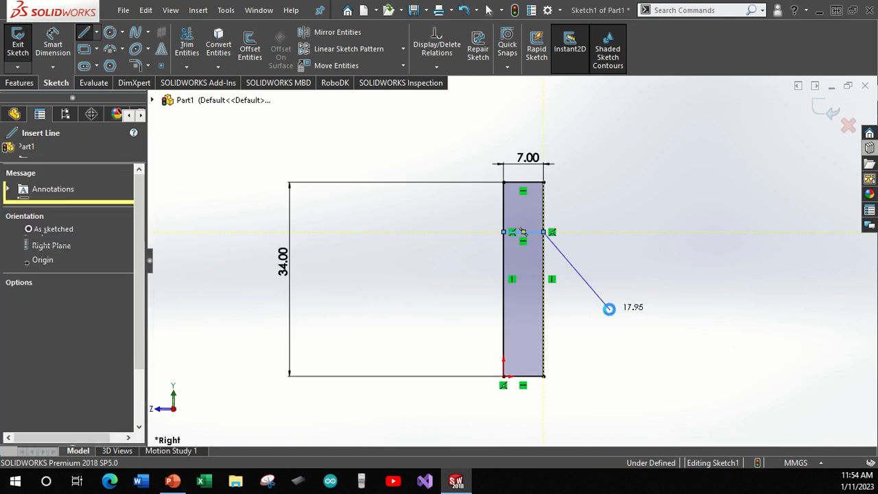
pyautogui.press('Escape')
# Dimension the distance between the new horizontal line and the rectangle's bottom edge as 27.5 mm.
pyautogui.click(52, 44)
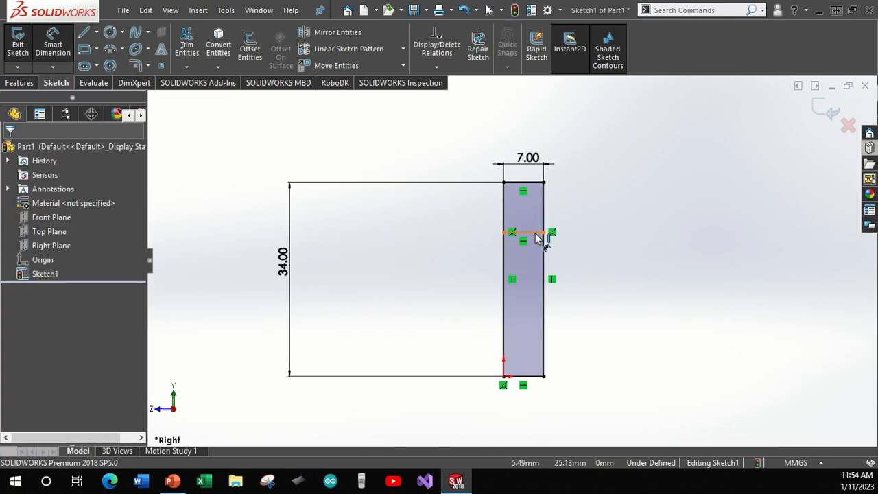
pyautogui.click(524, 376)
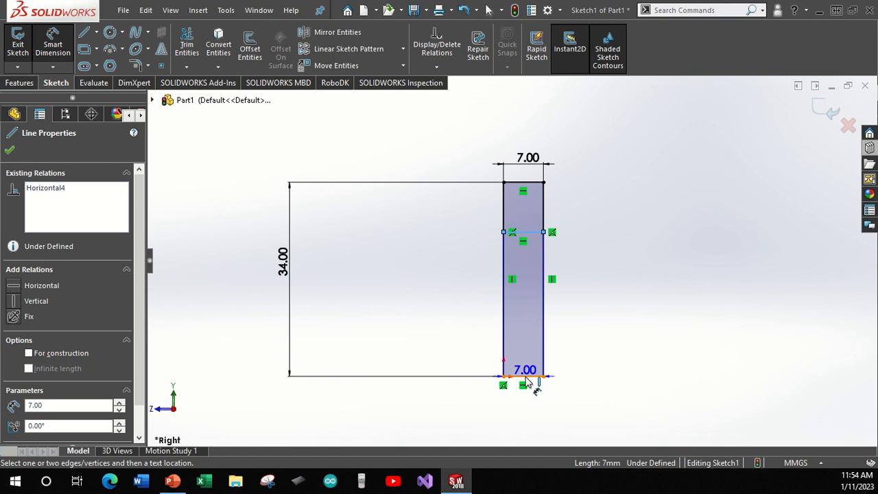
pyautogui.click(446, 332)
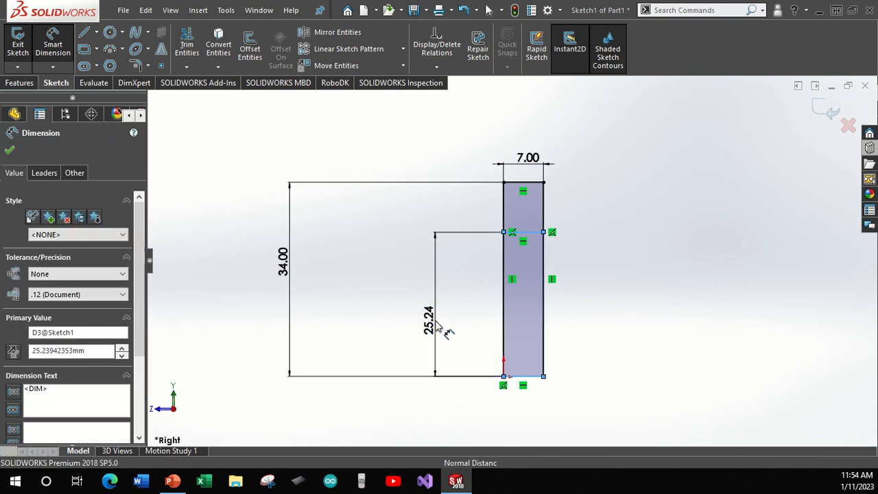
pyautogui.write('27.5')
pyautogui.press('Return')
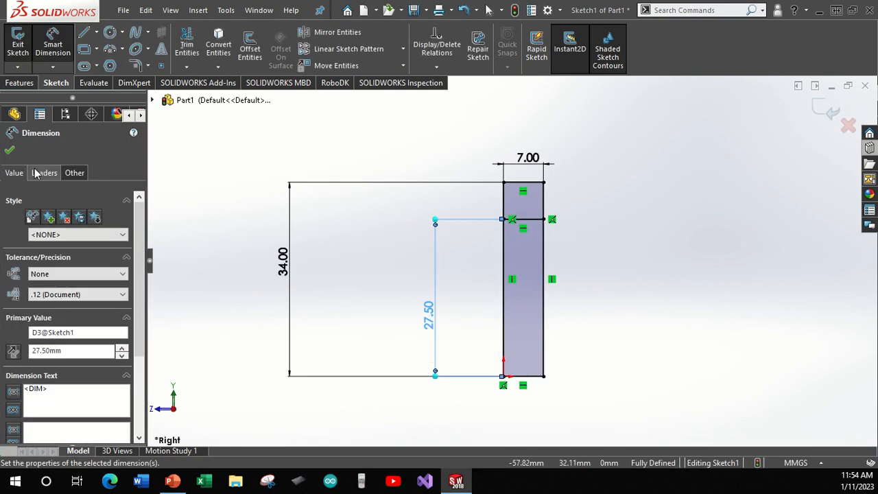
pyautogui.click(10, 150)
# Draw a second horizontal line across the rectangle's upper section, about 3 mm below the top edge.
pyautogui.scroll(-5, 504, 212)
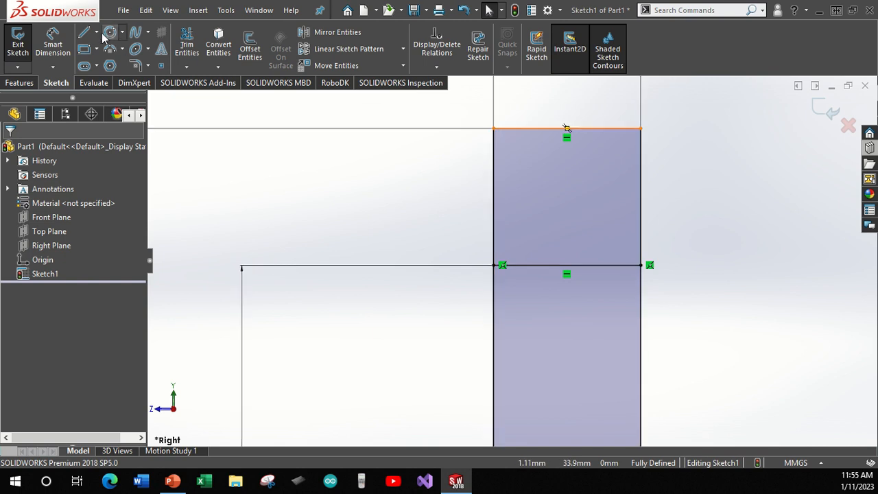
pyautogui.click(84, 32)
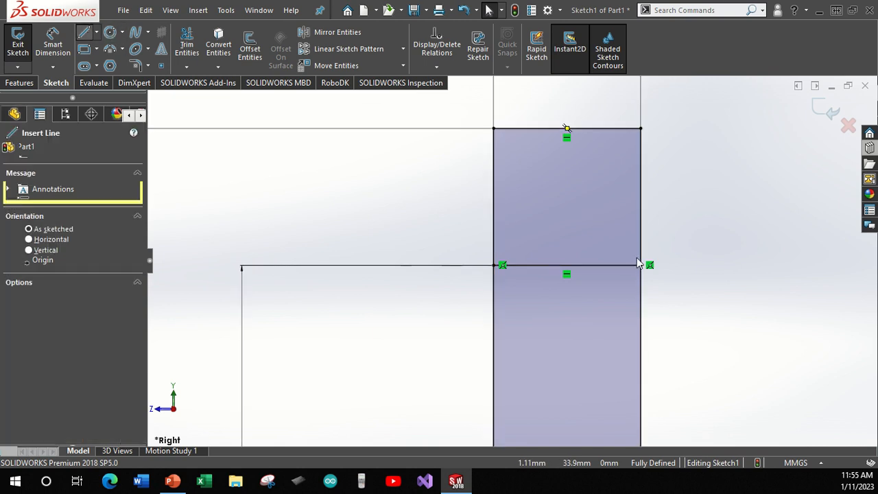
pyautogui.click(495, 192)
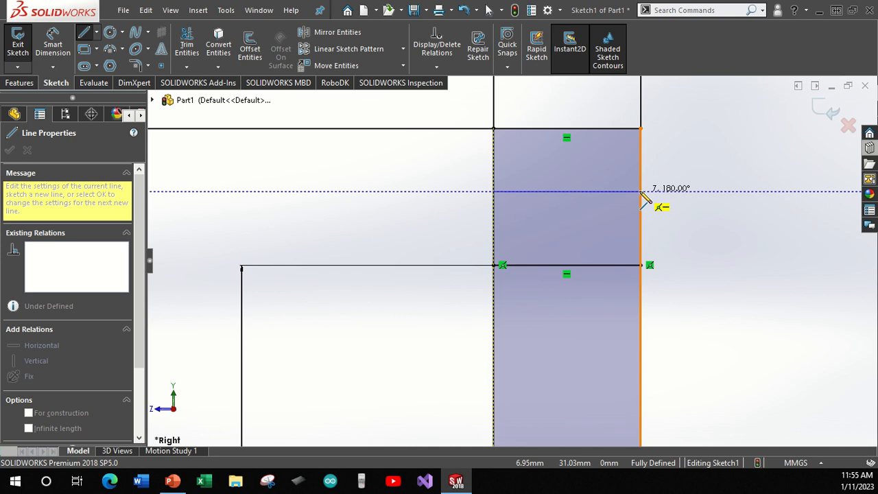
pyautogui.click(641, 192)
pyautogui.press('Escape')
# Dimension the upper line's endpoint from the rectangle's top corner on the same side, with a distance of 3.27 mm.
pyautogui.click(53, 42)
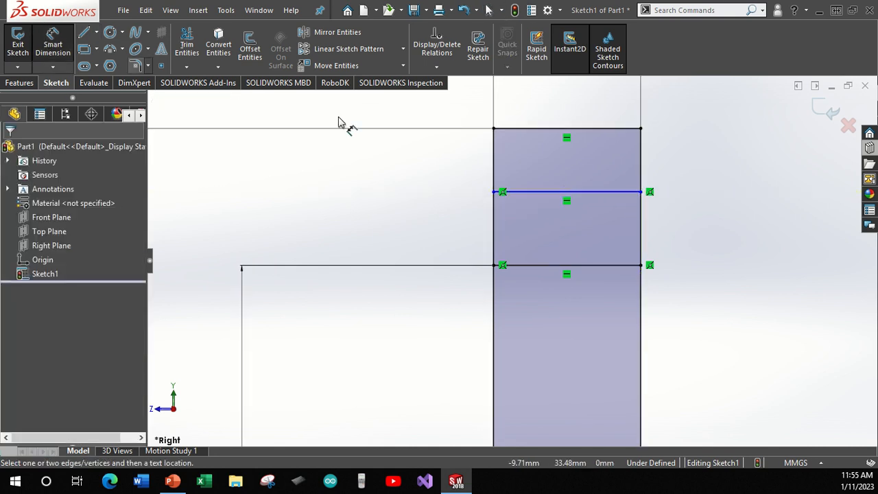
pyautogui.click(644, 191)
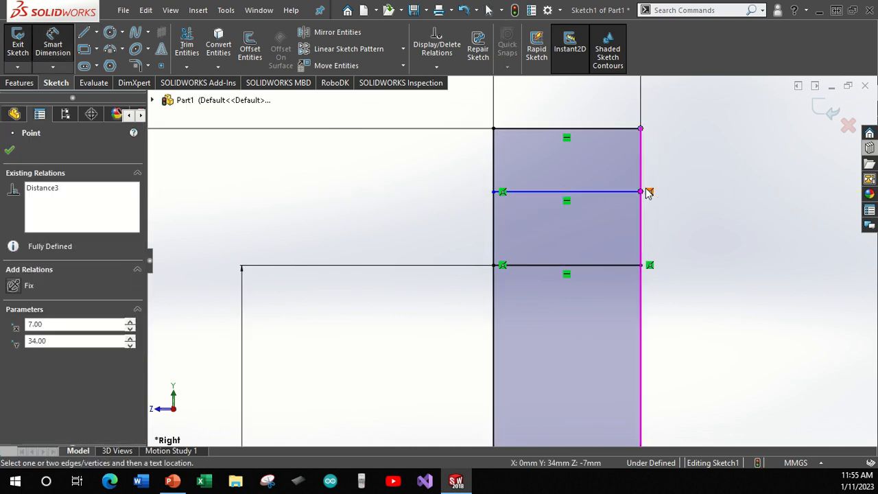
pyautogui.click(644, 192)
pyautogui.click(740, 199)
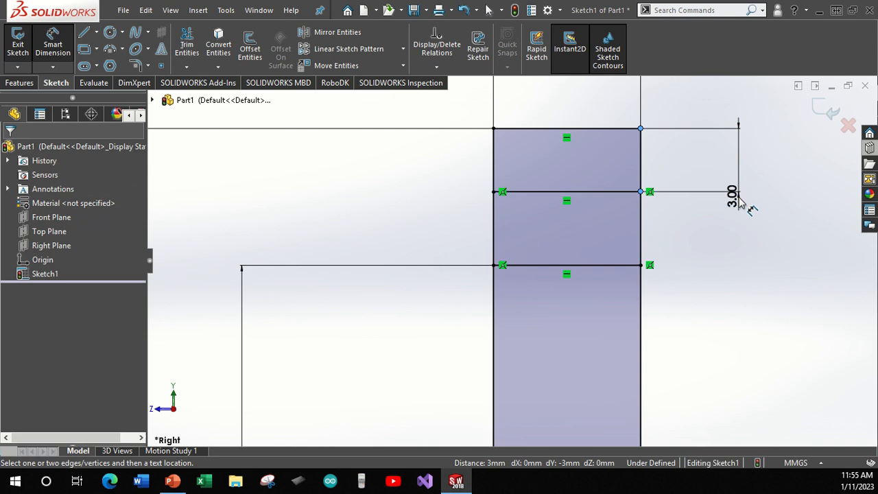
pyautogui.write('3.27')
pyautogui.press('Return')
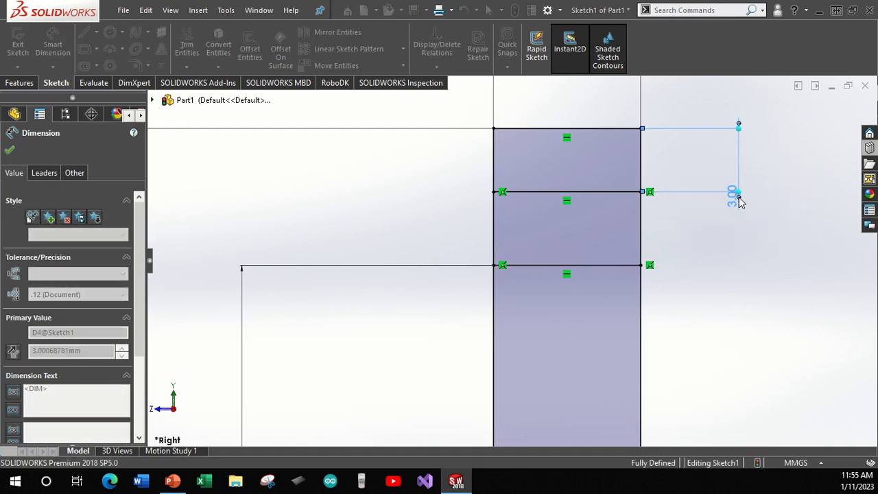
pyautogui.click(9, 151)
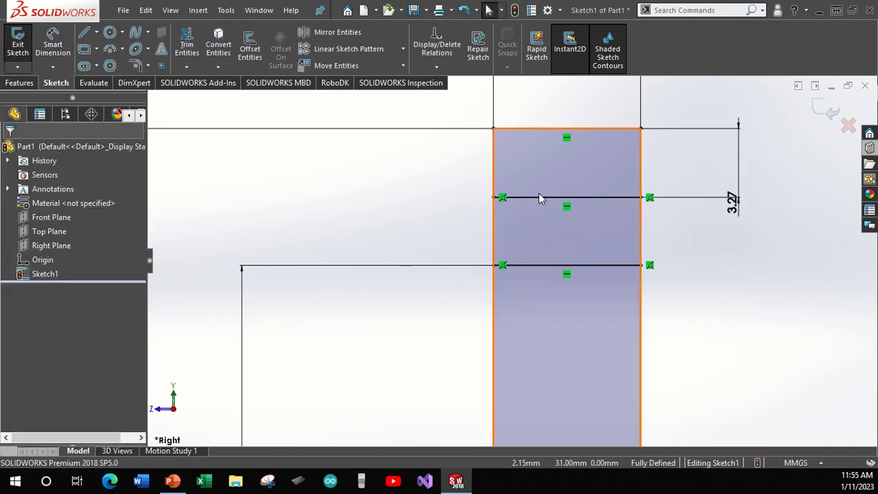
# Convert the line 3.27 mm below the top edge into construction geometry.
pyautogui.click(547, 197)
pyautogui.click(29, 352)
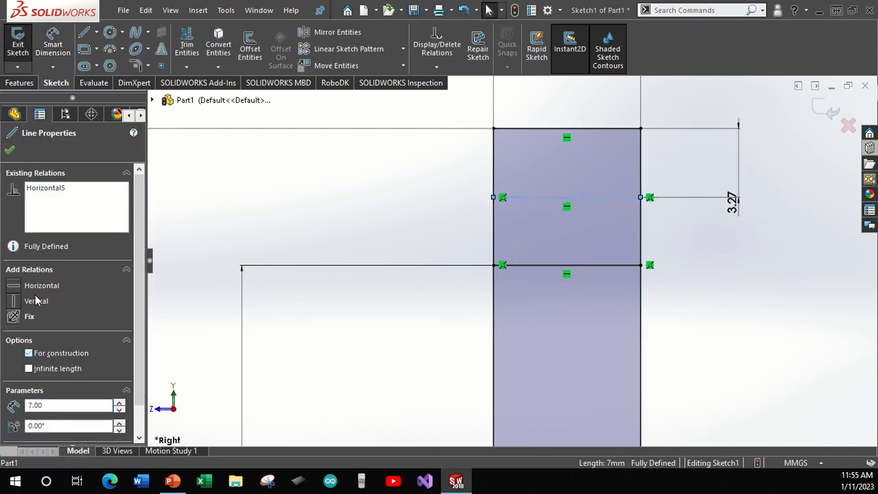
pyautogui.click(10, 150)
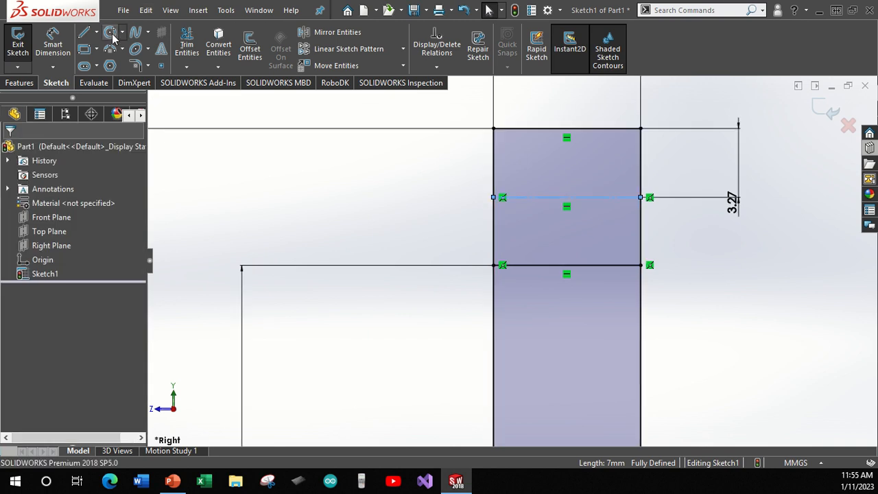
# Draw a circle about 3.4 mm in diameter centred on the midpoint of the construction line.
pyautogui.click(566, 197)
pyautogui.click(589, 230)
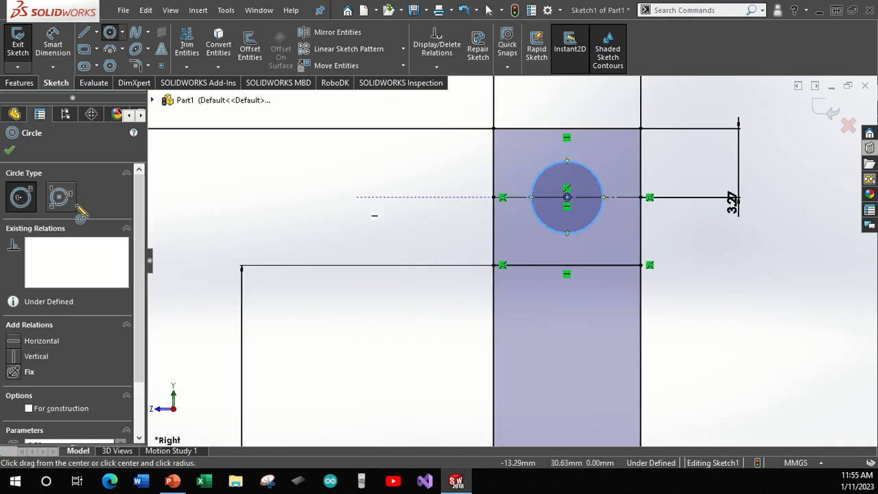
pyautogui.click(11, 152)
# Dimension the circle and set its diameter to 3.3 mm.
pyautogui.click(607, 194)
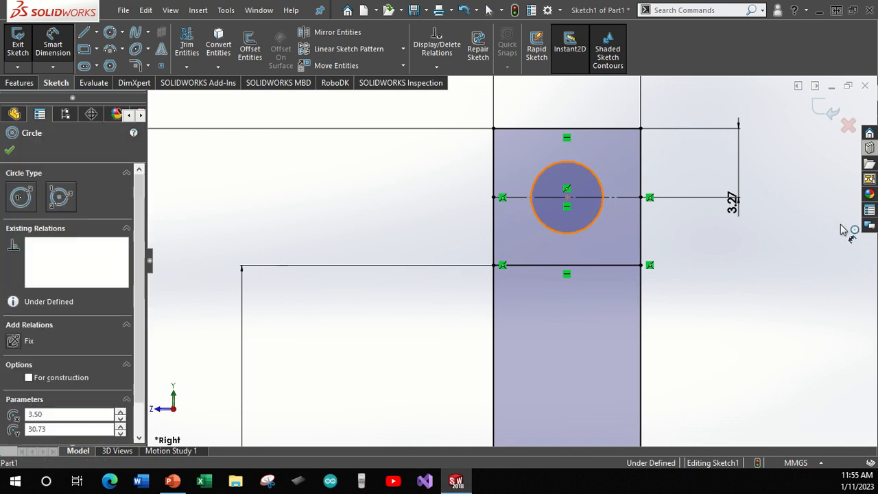
pyautogui.click(797, 215)
pyautogui.write('3')
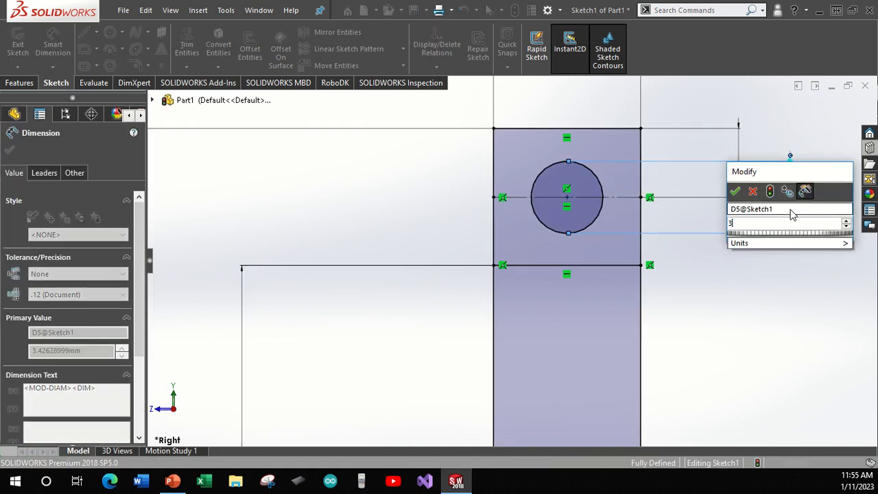
pyautogui.write('.3')
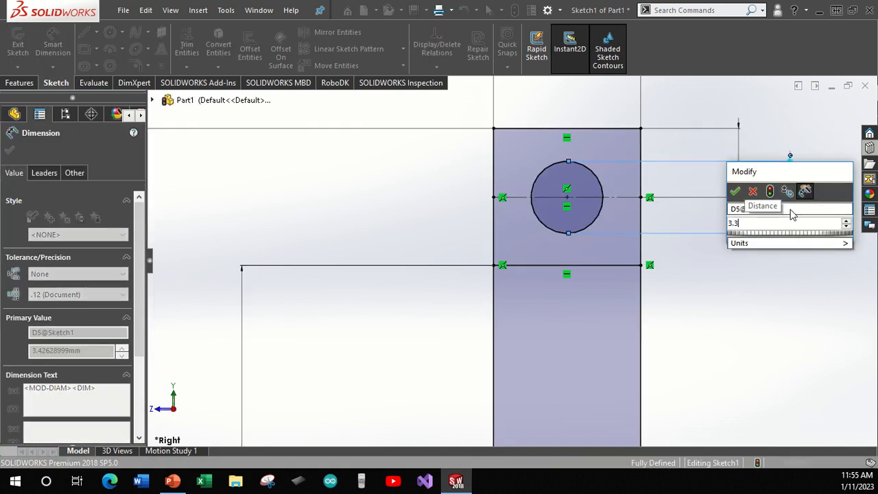
pyautogui.press('Return')
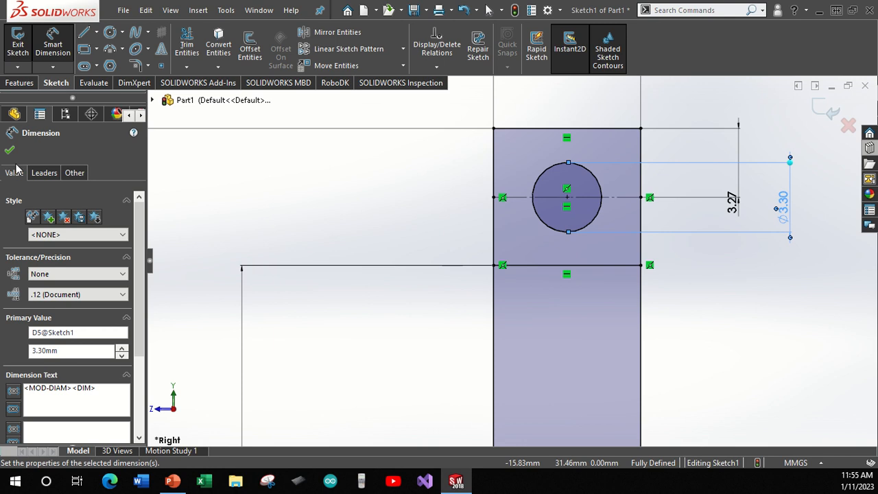
pyautogui.click(9, 151)
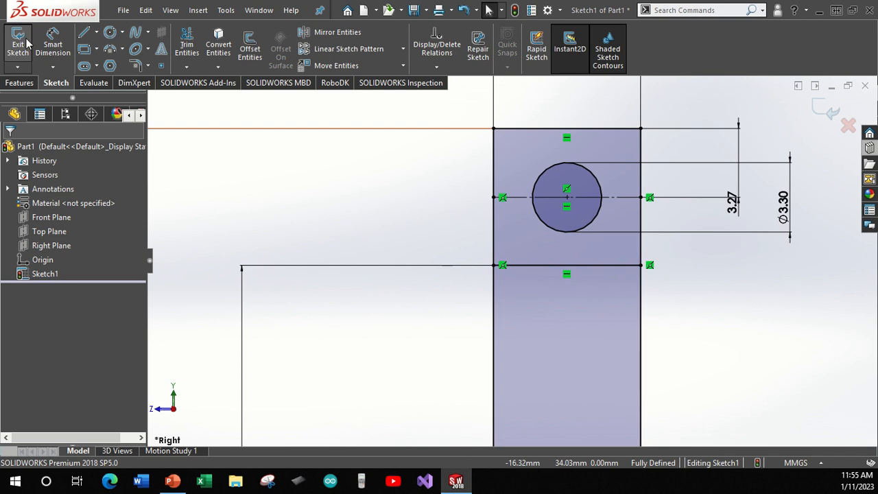
# Draw two horizontal lines across the rectangle through the circle, one above its centre about 2.1 mm below the top edge and one below its centre.
pyautogui.click(84, 36)
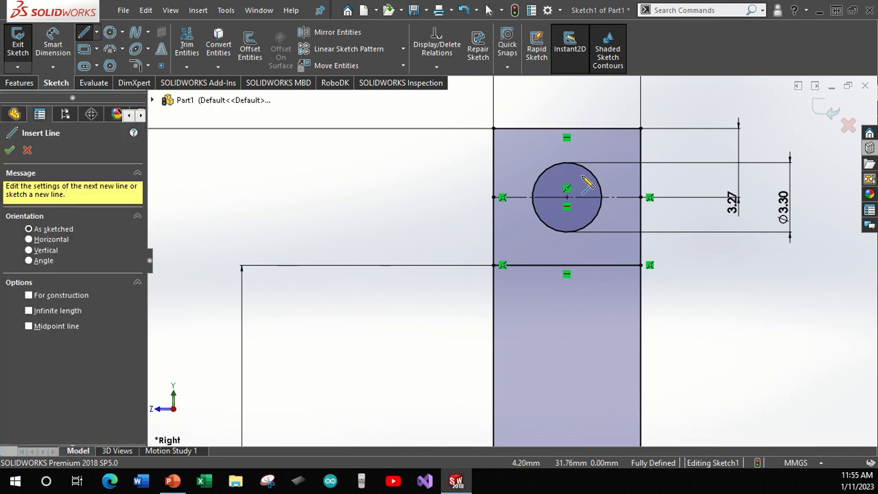
pyautogui.click(494, 174)
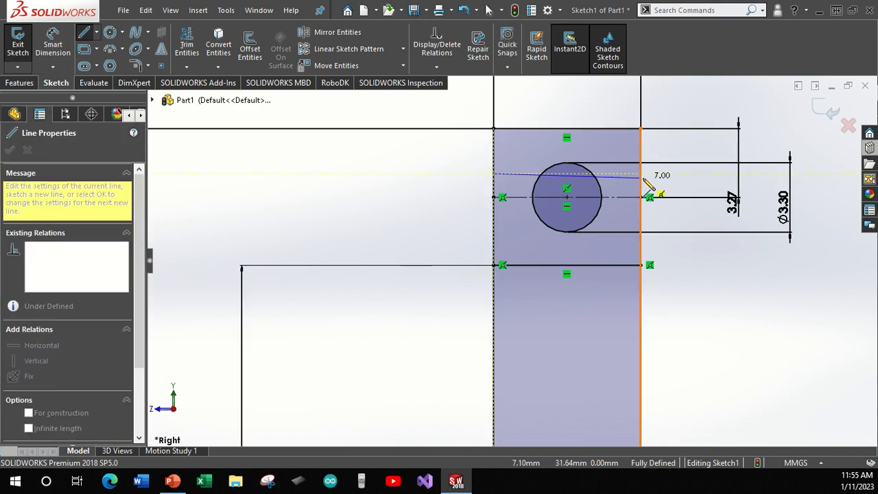
pyautogui.click(642, 175)
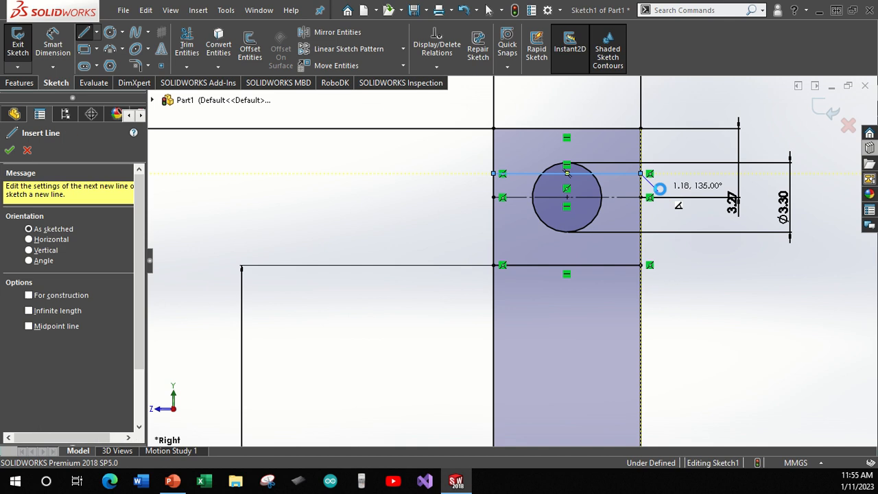
pyautogui.press('Escape')
pyautogui.click(85, 33)
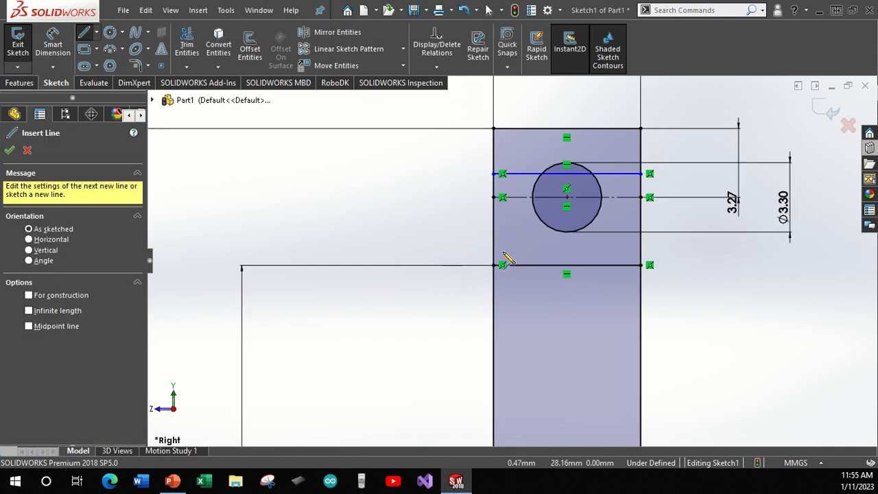
pyautogui.click(494, 223)
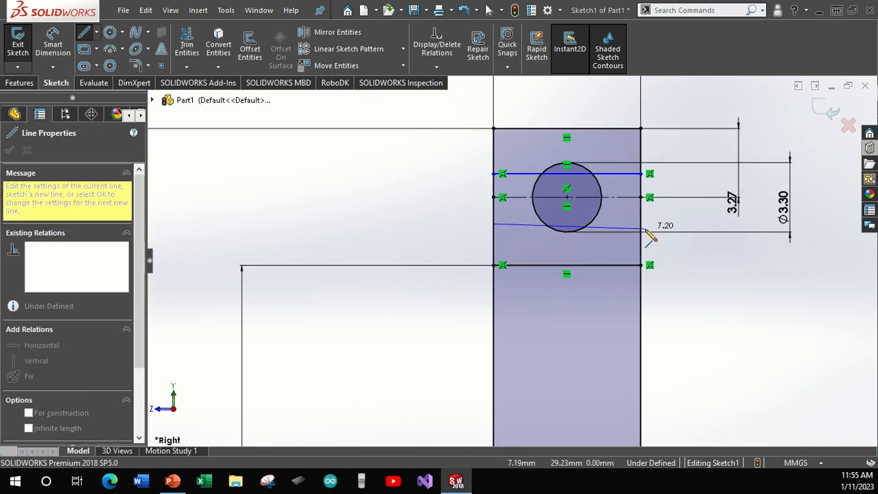
pyautogui.click(643, 223)
pyautogui.press('Escape')
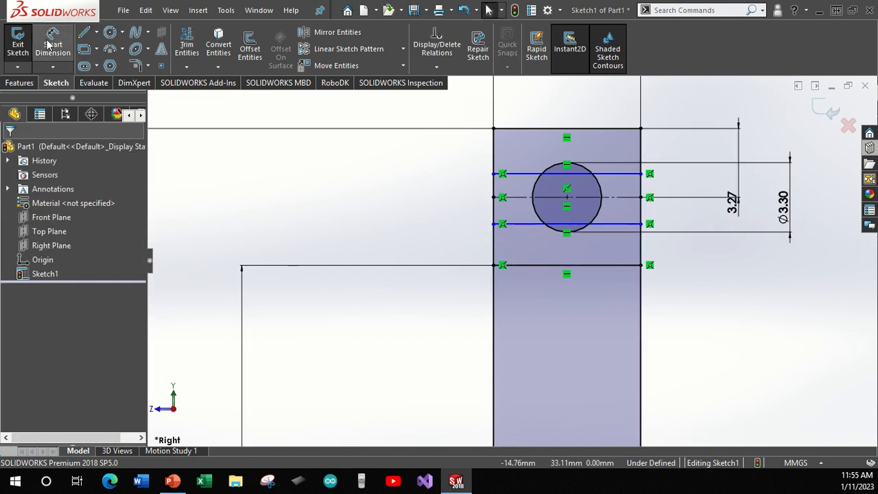
# Dimension the line crossing the circle above its centre as 2.4 mm below the rectangle's top corner.
pyautogui.click(740, 172)
pyautogui.click(642, 129)
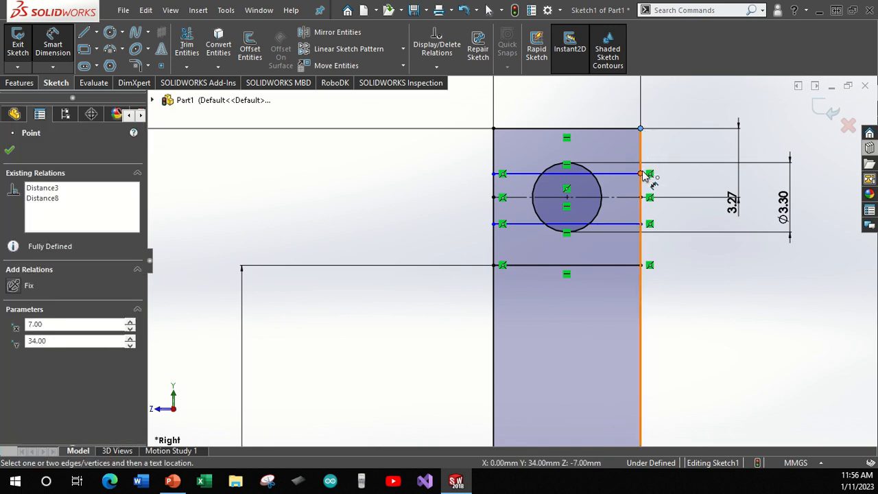
pyautogui.click(649, 175)
pyautogui.click(721, 161)
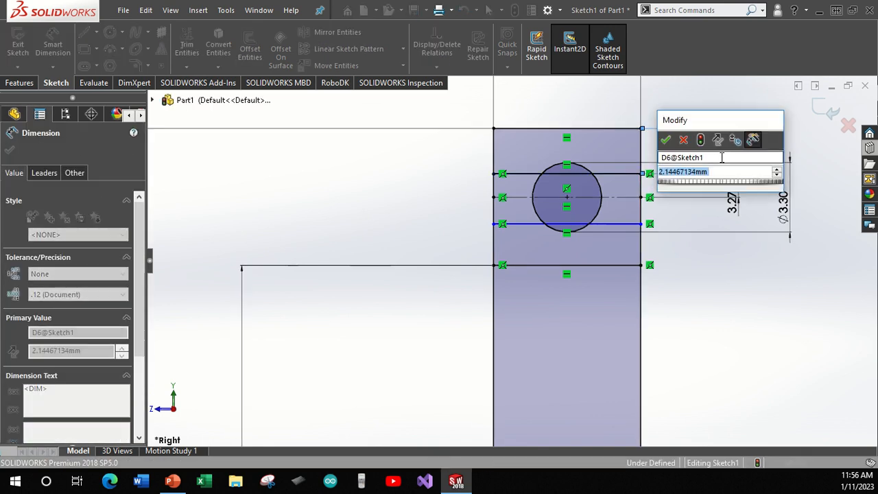
pyautogui.write('2.4')
pyautogui.press('Return')
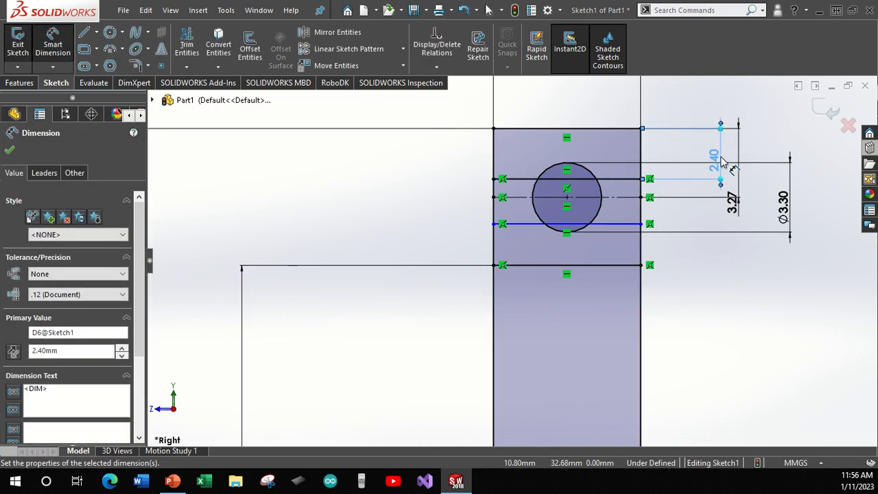
pyautogui.click(8, 152)
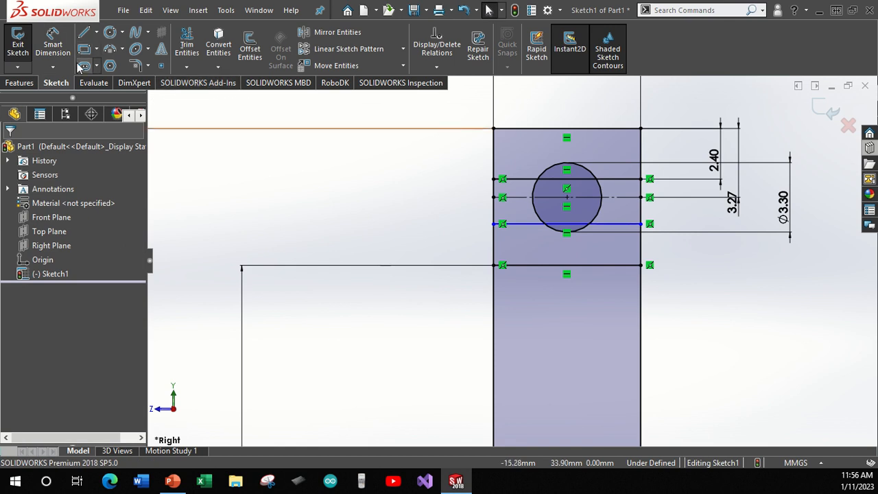
# Dimension the line crossing the circle below its centre as 2.4 mm above the full-width dividing line beneath the circle.
pyautogui.click(61, 46)
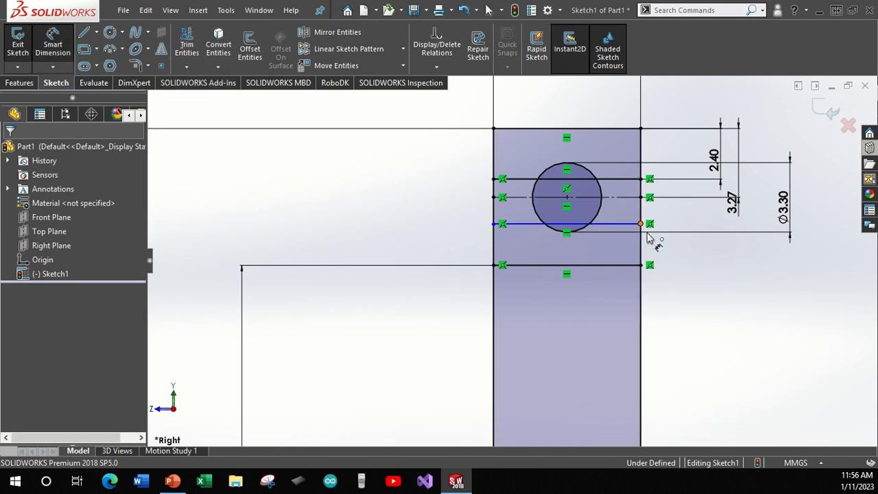
pyautogui.click(642, 266)
pyautogui.click(704, 256)
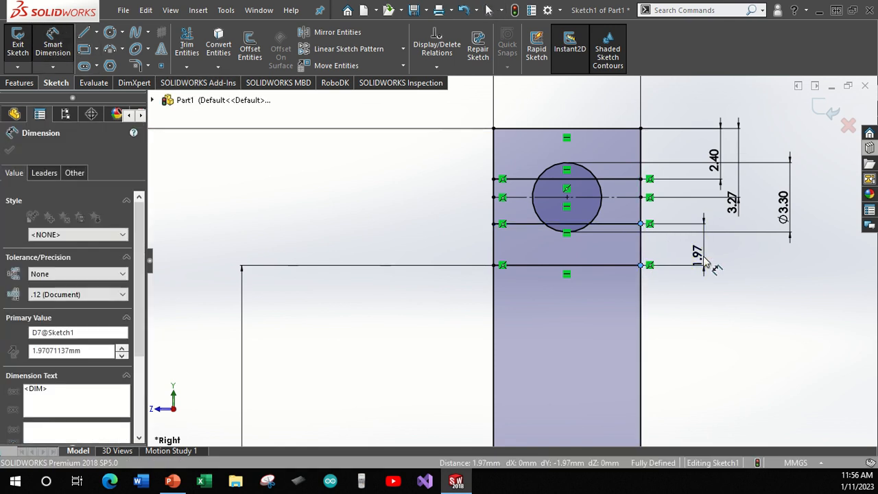
pyautogui.write('2.4')
pyautogui.press('Return')
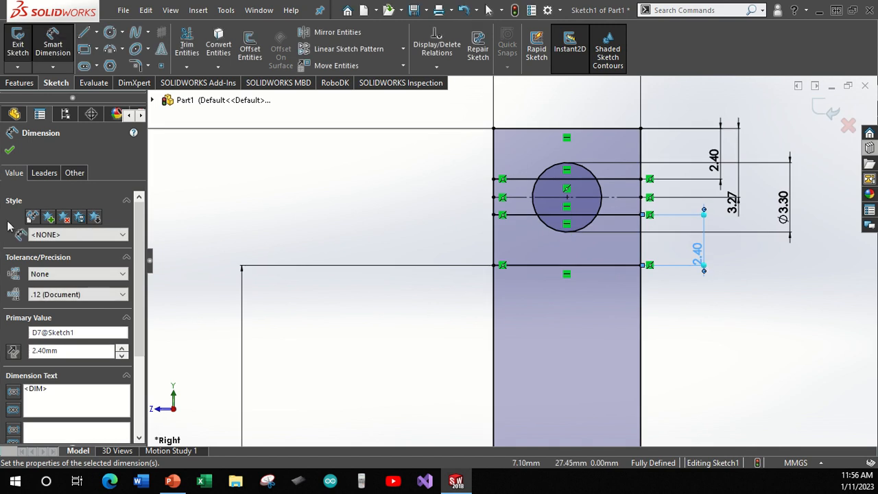
pyautogui.click(10, 150)
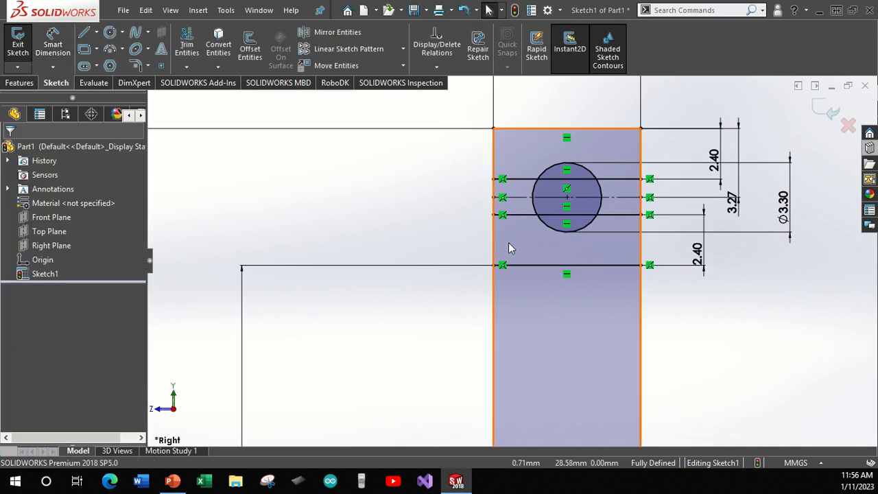
# Draw two horizontal lines across the rectangle inside the pair crossing the circle, about 0.31 mm below the upper one and about 0.37 mm above the lower one.
pyautogui.scroll(-3, 605, 197)
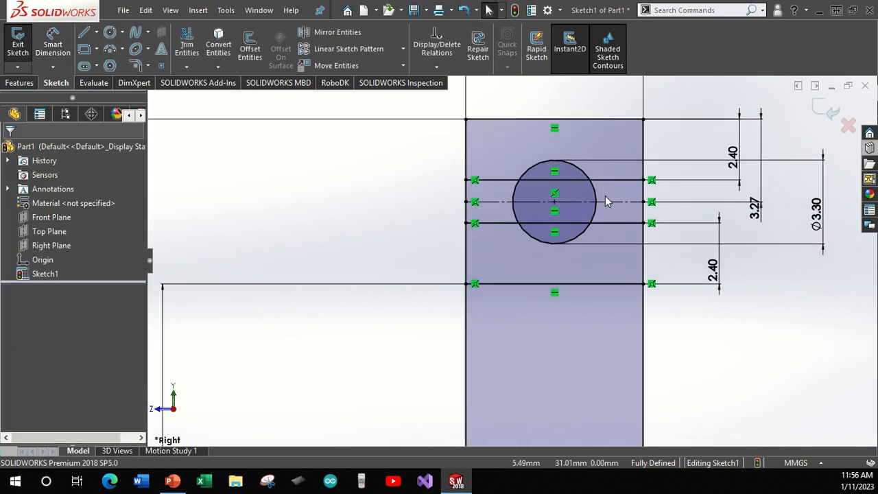
pyautogui.scroll(1, 605, 197)
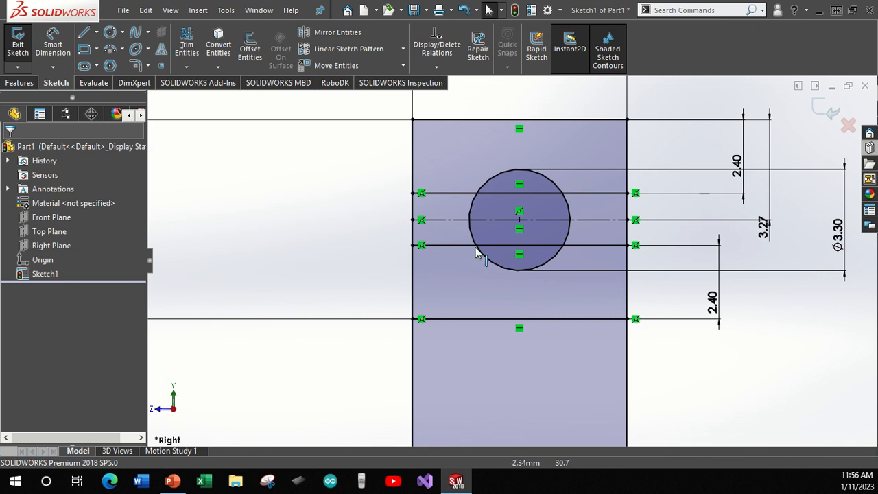
pyautogui.scroll(2, 494, 317)
pyautogui.scroll(-2, 516, 275)
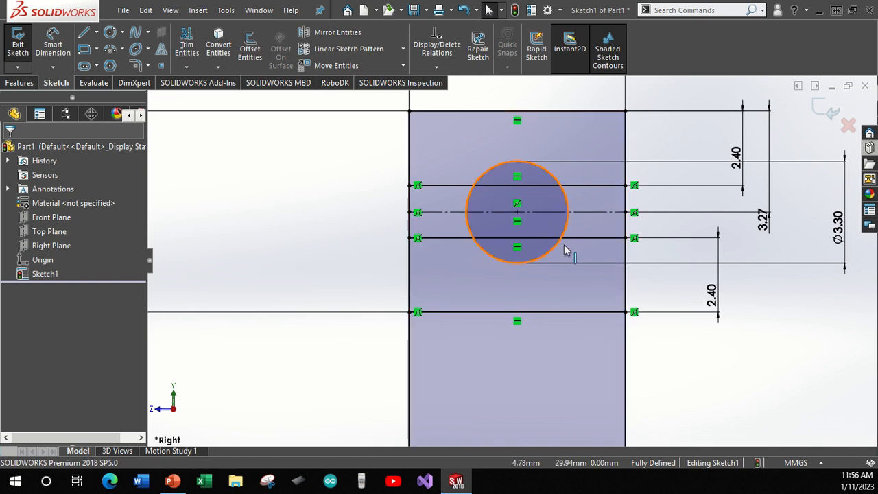
pyautogui.scroll(-3, 484, 219)
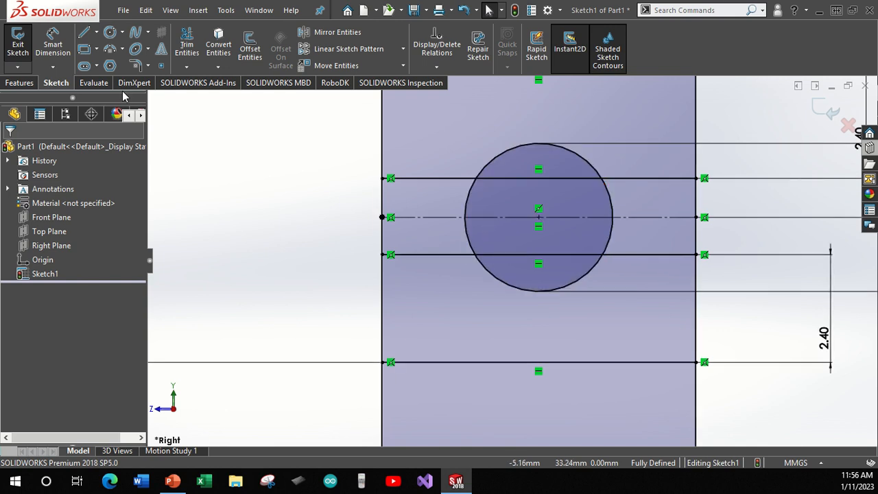
pyautogui.click(84, 34)
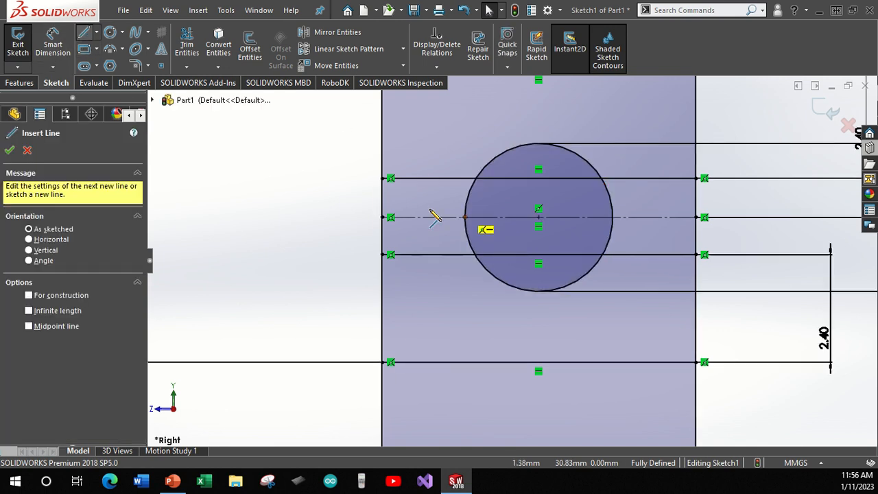
pyautogui.click(383, 193)
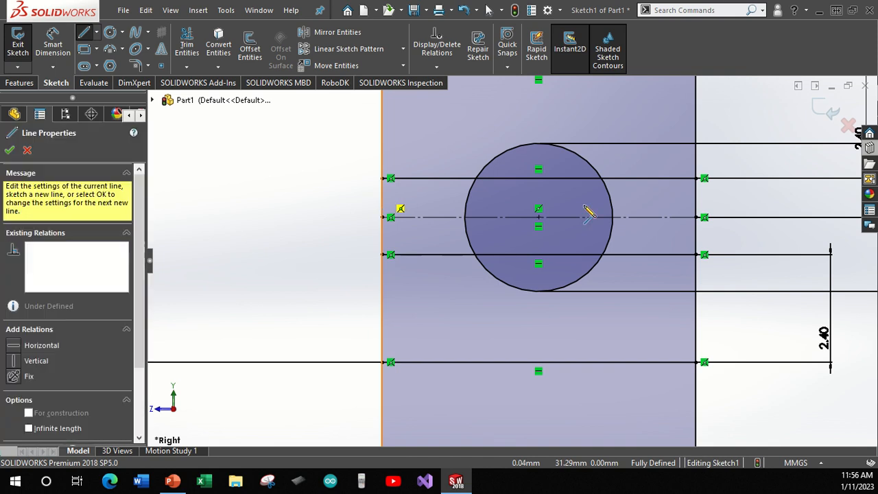
pyautogui.click(698, 193)
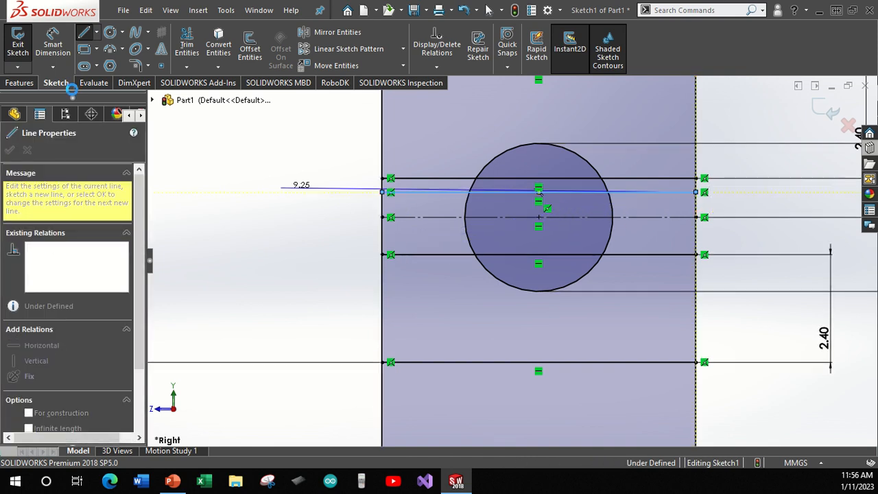
pyautogui.press('Escape')
pyautogui.click(84, 34)
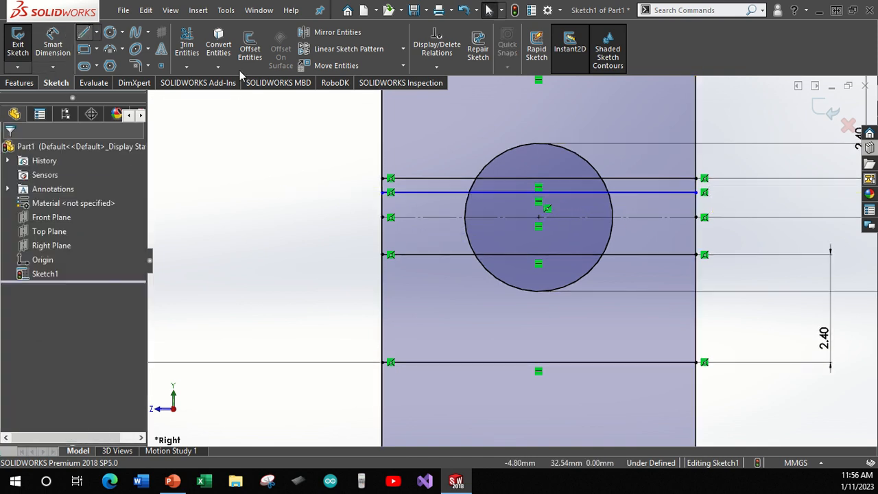
pyautogui.click(383, 255)
pyautogui.click(383, 238)
pyautogui.click(697, 238)
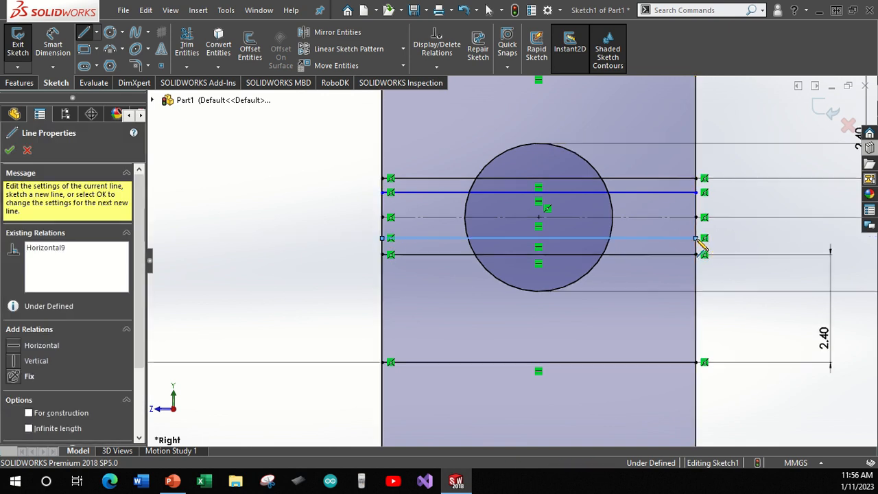
pyautogui.press('Escape')
# Dimension the gap between the two horizontal lines above the circle's centre and set it to 0.37 mm.
pyautogui.click(53, 45)
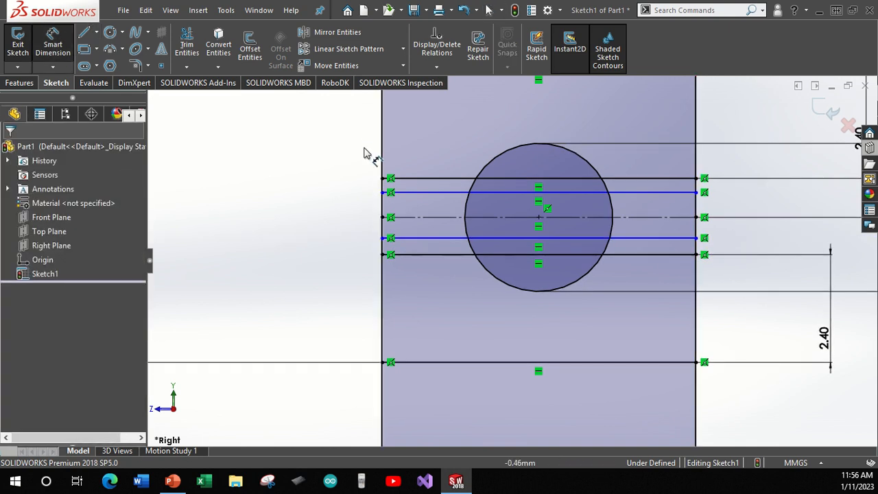
pyautogui.click(383, 192)
pyautogui.click(383, 178)
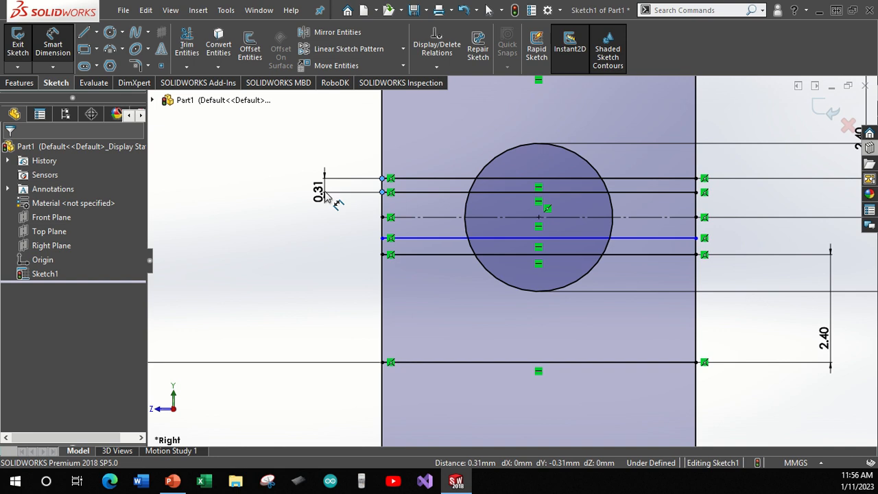
pyautogui.click(326, 192)
pyautogui.write('0.31')
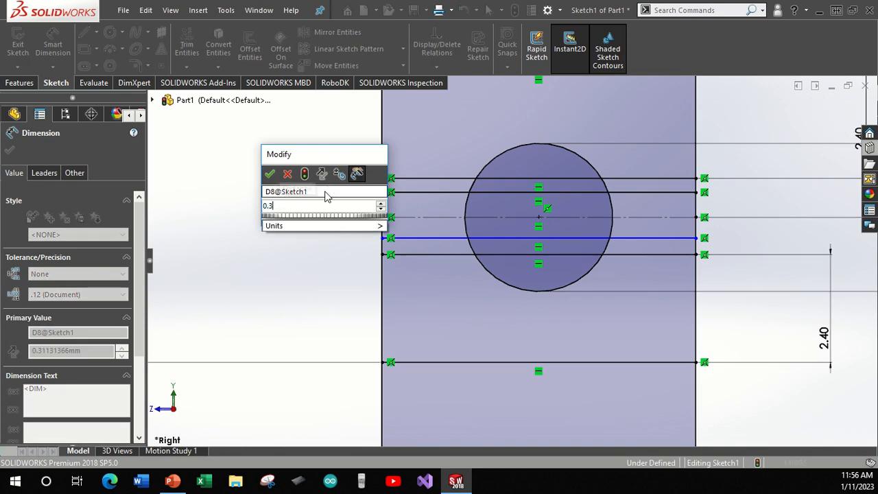
pyautogui.press('Return')
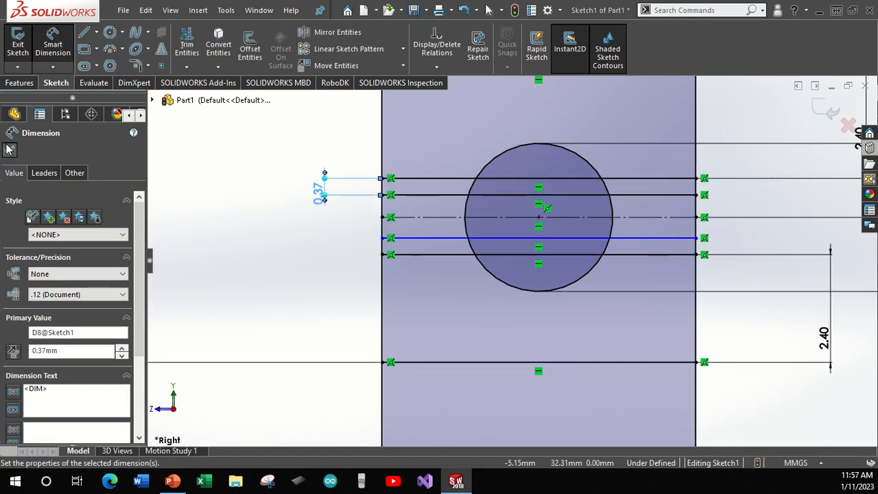
pyautogui.click(9, 150)
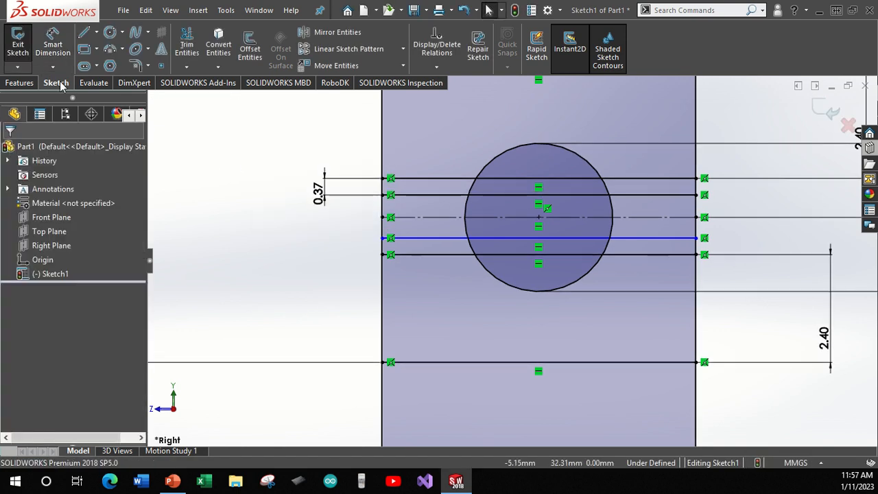
# Dimension the gap between the two horizontal lines below the circle's centre and set it to 0.33 mm.
pyautogui.click(384, 238)
pyautogui.click(385, 255)
pyautogui.click(294, 272)
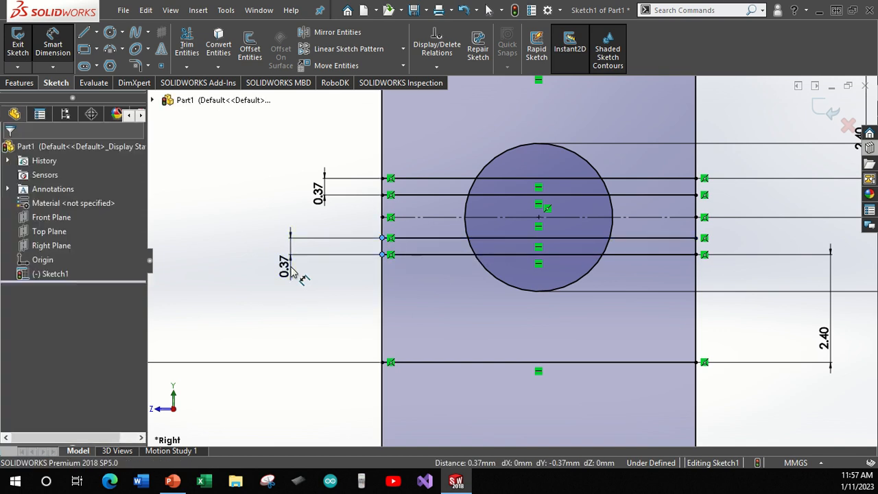
pyautogui.write('0.33')
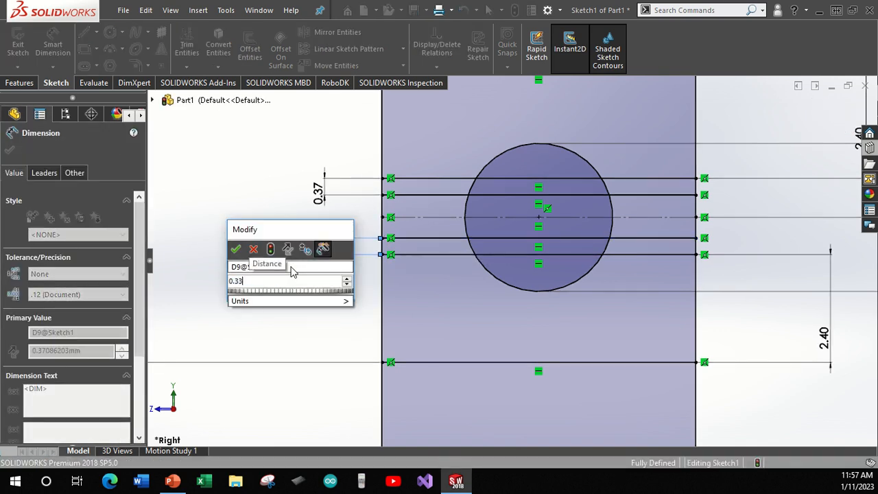
pyautogui.press('Return')
pyautogui.click(10, 151)
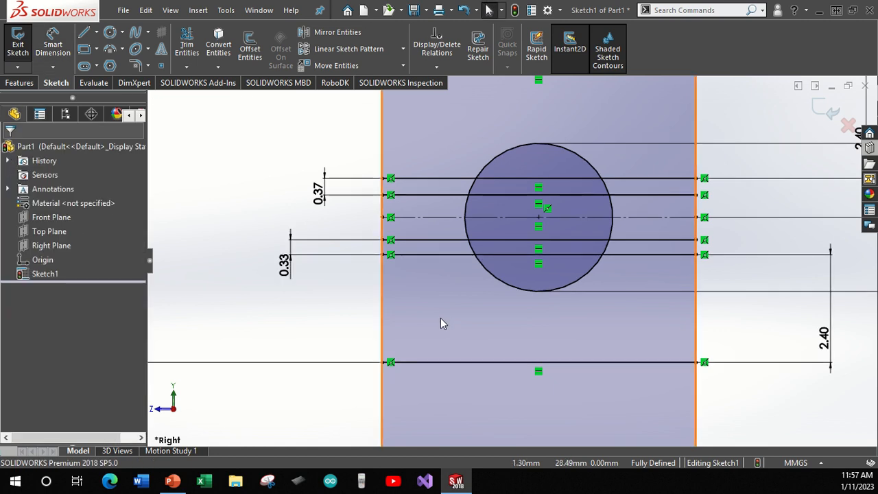
# Draw a vertical line from the lowest line crossing the circle down to the dividing line, about 0.42 mm inside the rectangle's left edge.
pyautogui.click(91, 36)
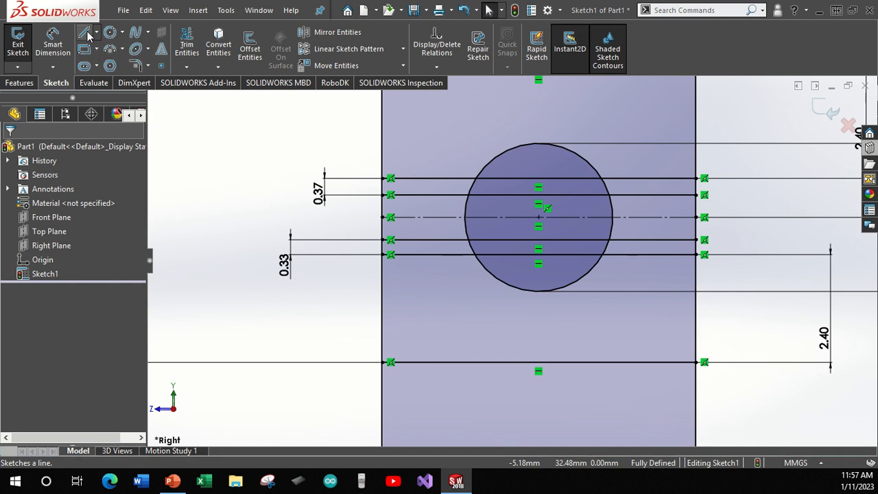
pyautogui.click(401, 254)
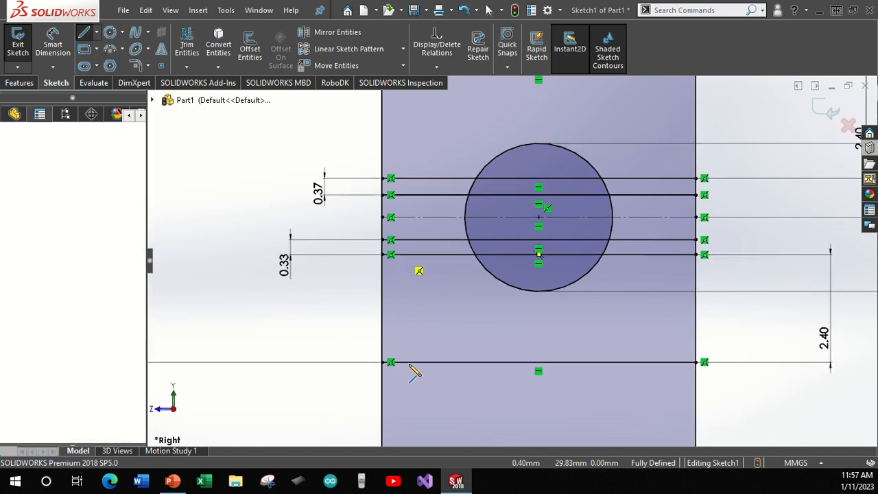
pyautogui.click(400, 362)
pyautogui.press('Escape')
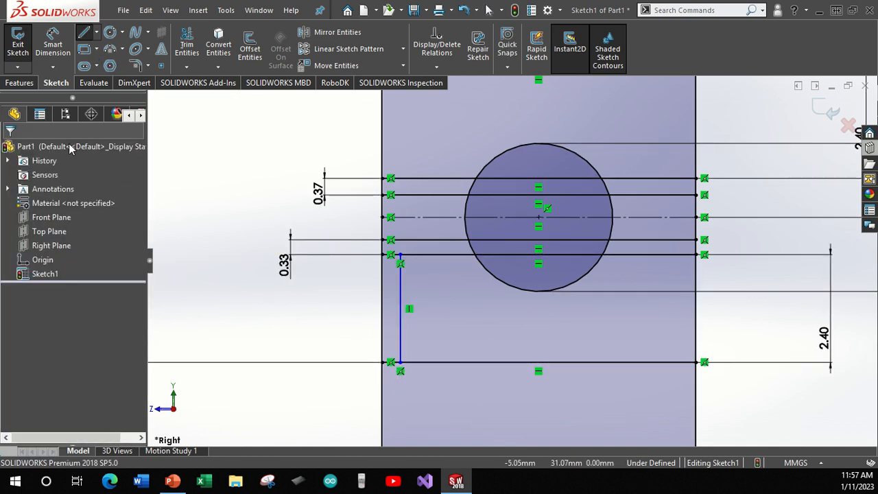
# Dimension the vertical line's offset from the rectangle's left edge and set it to 0.5 mm.
pyautogui.click(53, 44)
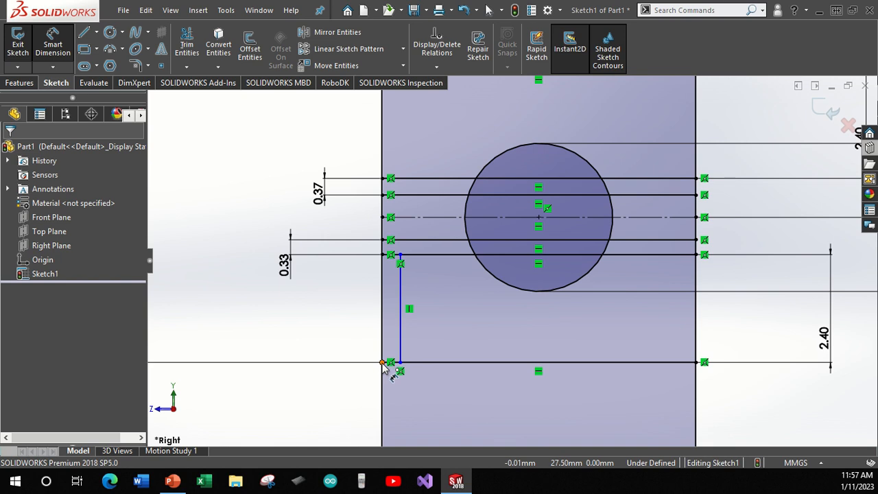
pyautogui.click(383, 361)
pyautogui.click(401, 362)
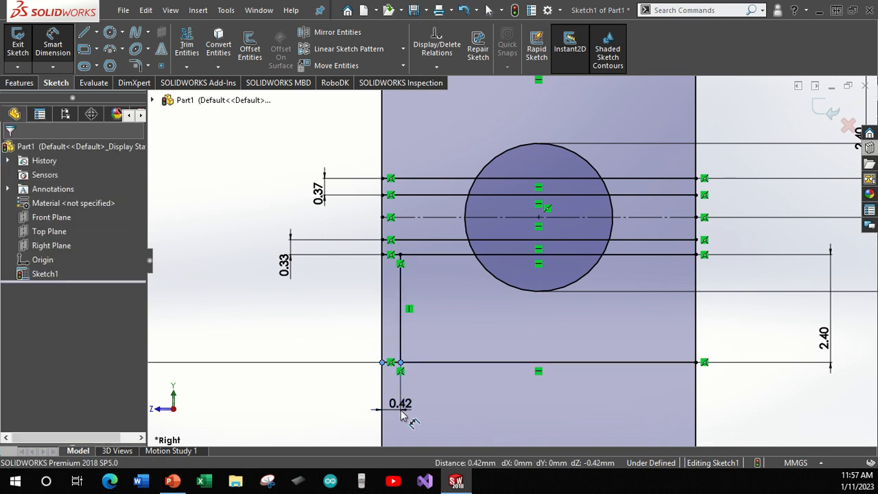
pyautogui.click(403, 414)
pyautogui.write('.4')
pyautogui.press('Return')
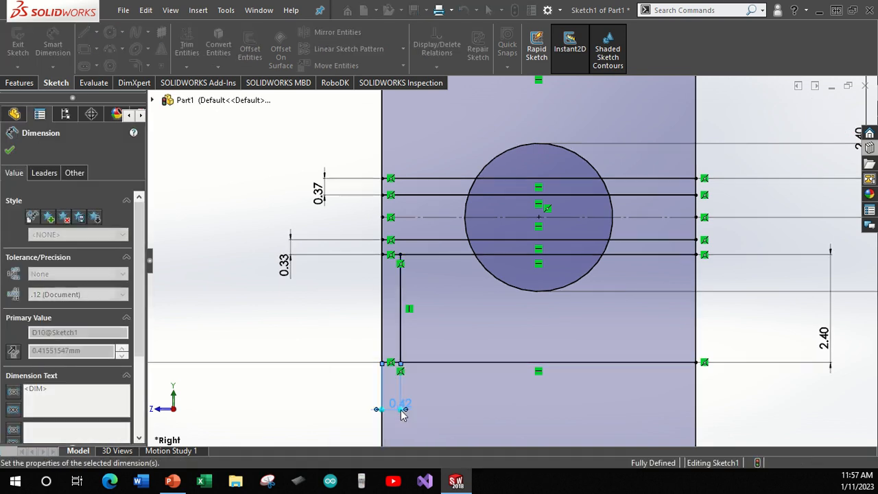
pyautogui.click(9, 150)
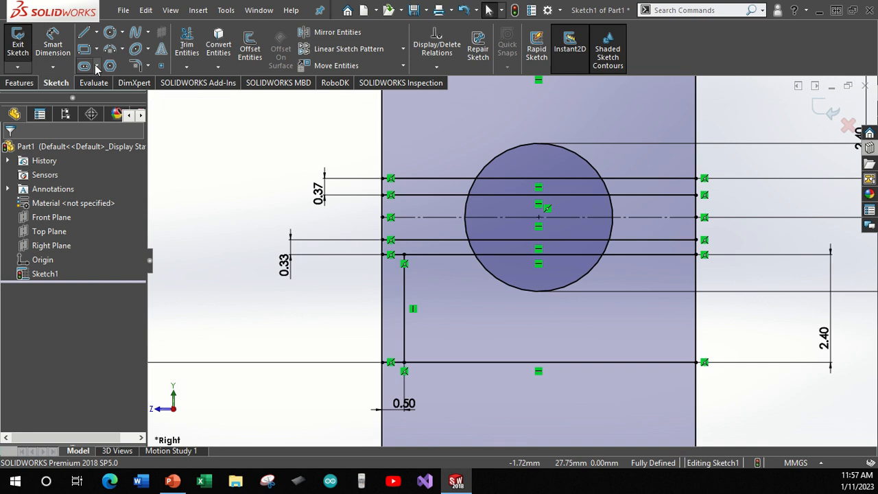
# Draw a matching vertical line down to the dividing line, about 0.52 mm inside the rectangle's right edge.
pyautogui.click(84, 33)
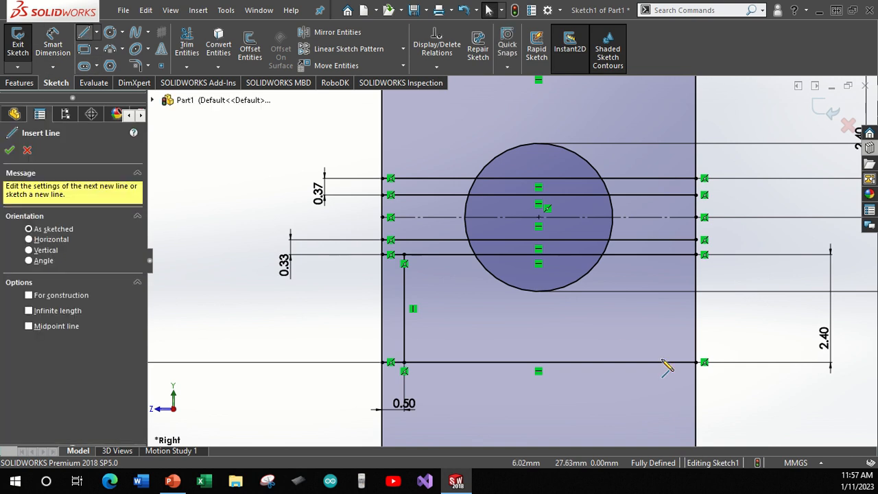
pyautogui.click(673, 255)
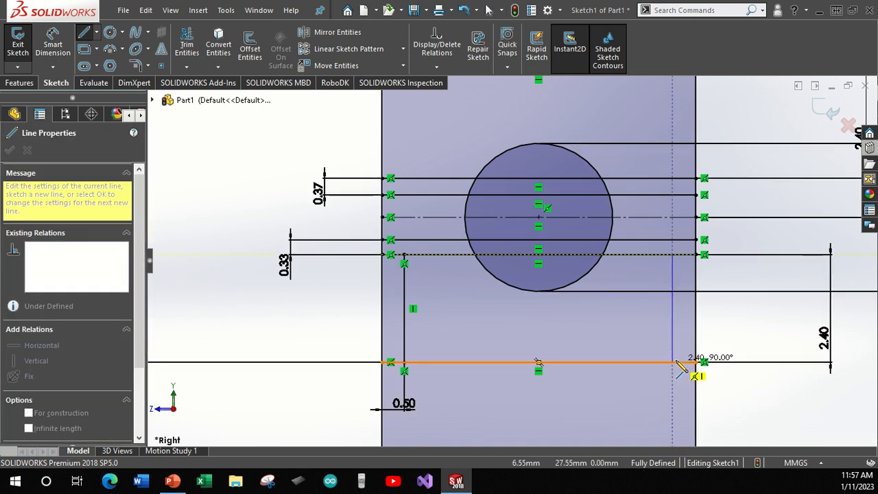
pyautogui.click(675, 363)
pyautogui.press('Escape')
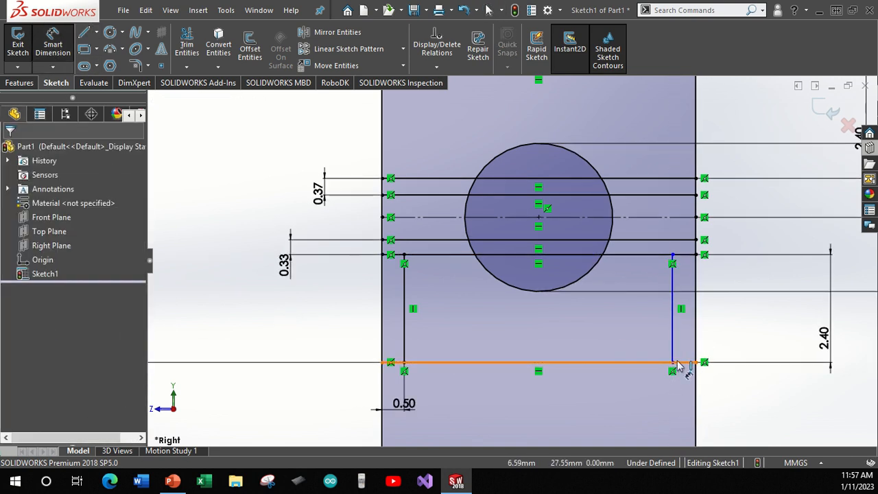
# Dimension the second vertical line's offset from the rectangle's right edge and set it to 0.5 mm.
pyautogui.click(674, 363)
pyautogui.click(696, 363)
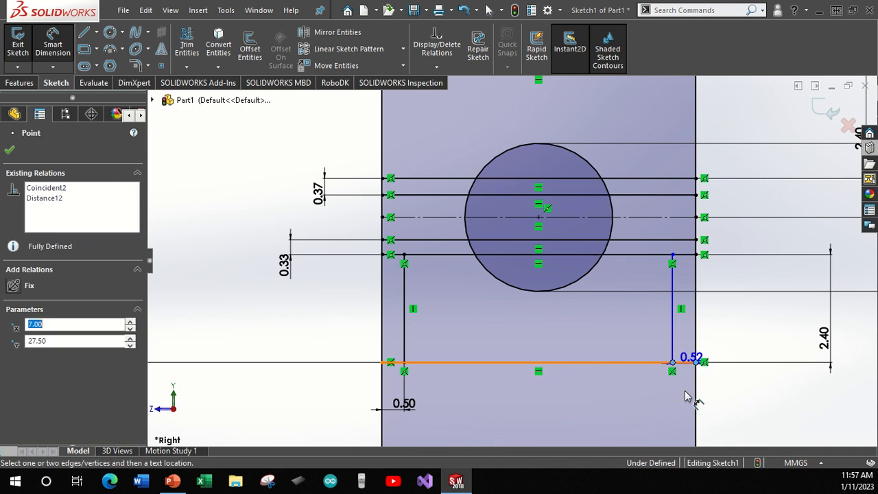
pyautogui.click(685, 399)
pyautogui.write('0.5')
pyautogui.press('Return')
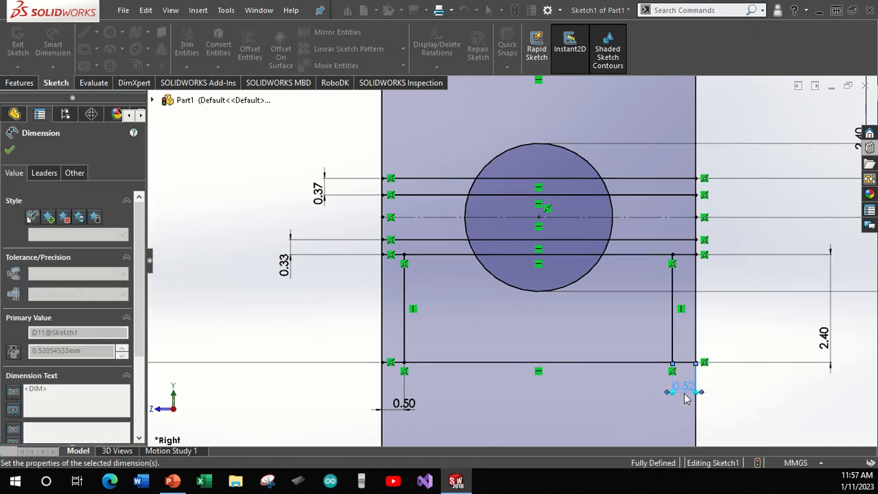
pyautogui.click(10, 151)
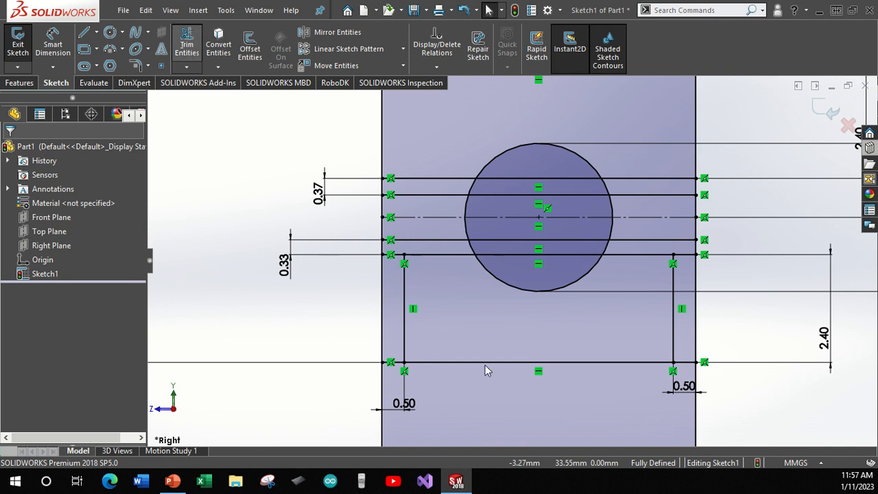
# Trim away the rectangle's outer edges around the lower block and the line ends overhanging its two inset vertical sides.
pyautogui.moveTo(346, 299); pyautogui.dragTo(388, 311)
pyautogui.moveTo(382, 398)
pyautogui.mouseDown()
pyautogui.moveTo(398, 343)
pyautogui.moveTo(398, 388)
pyautogui.mouseUp()
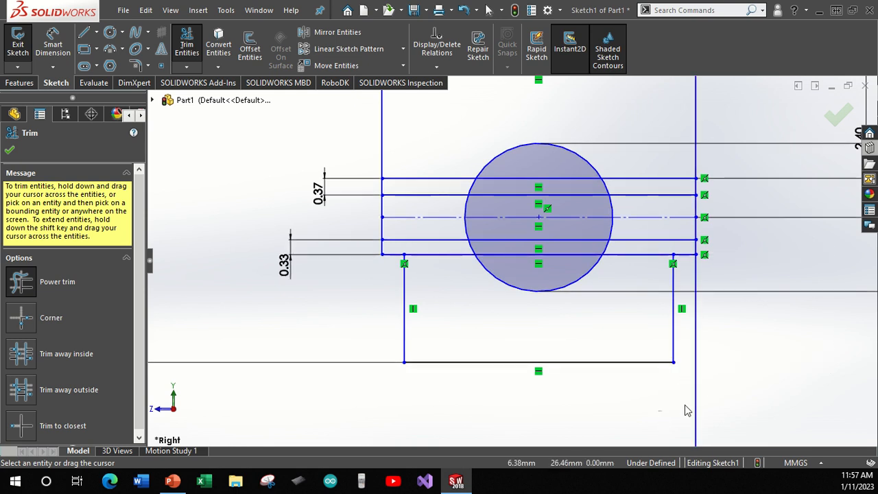
pyautogui.moveTo(684, 410); pyautogui.dragTo(717, 403)
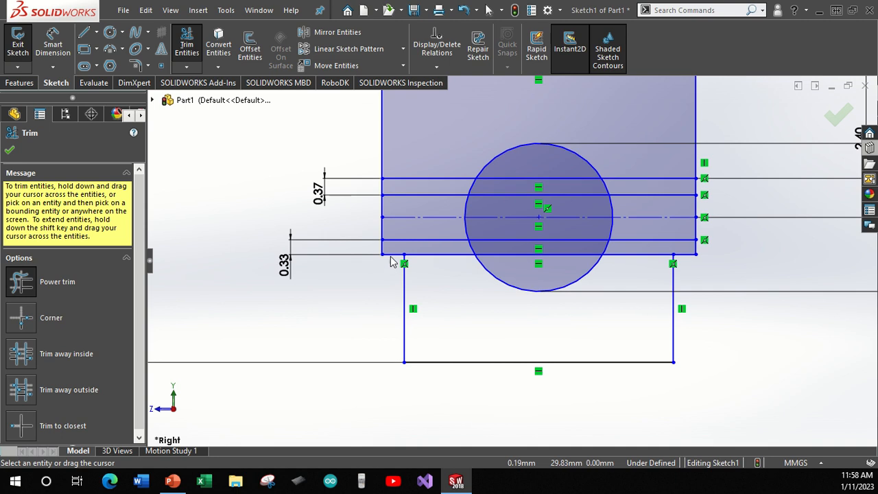
pyautogui.moveTo(390, 256); pyautogui.dragTo(371, 251)
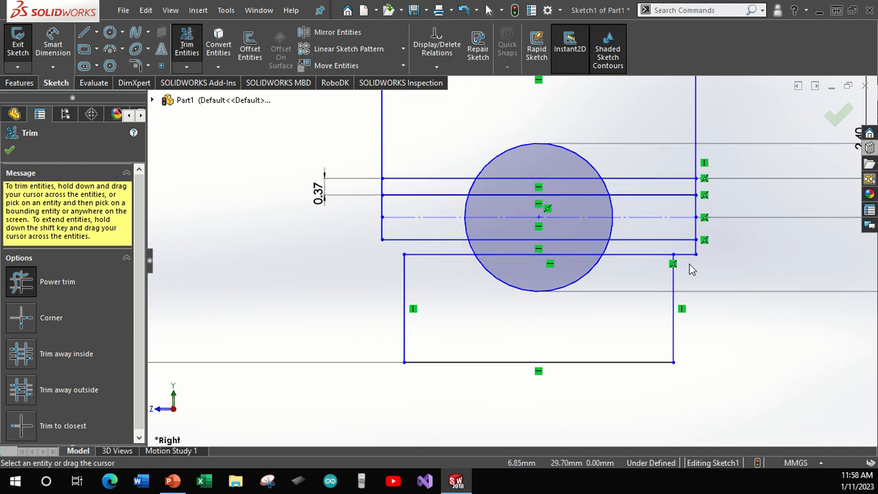
pyautogui.moveTo(691, 270)
pyautogui.mouseDown()
pyautogui.moveTo(682, 249)
pyautogui.moveTo(708, 245)
pyautogui.mouseUp()
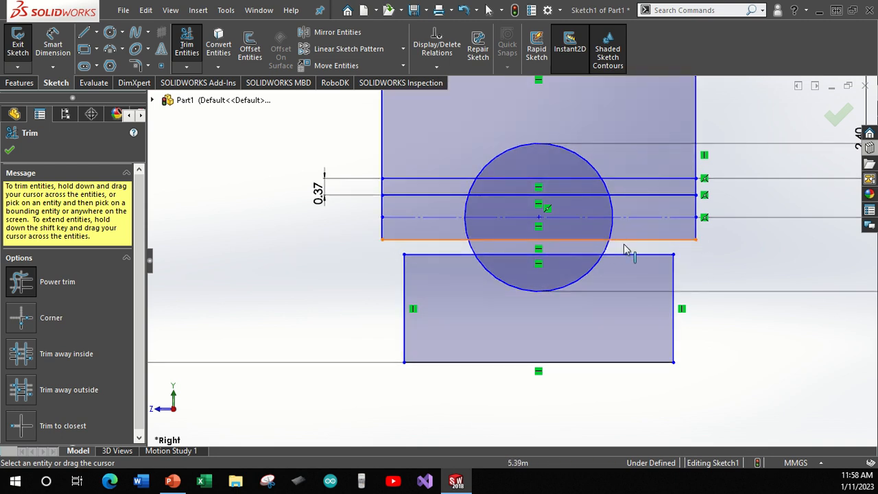
# Trim the edge, arc and chord segments in the gaps above and below the middle strip to separate the three blocks.
pyautogui.moveTo(625, 245); pyautogui.dragTo(476, 252)
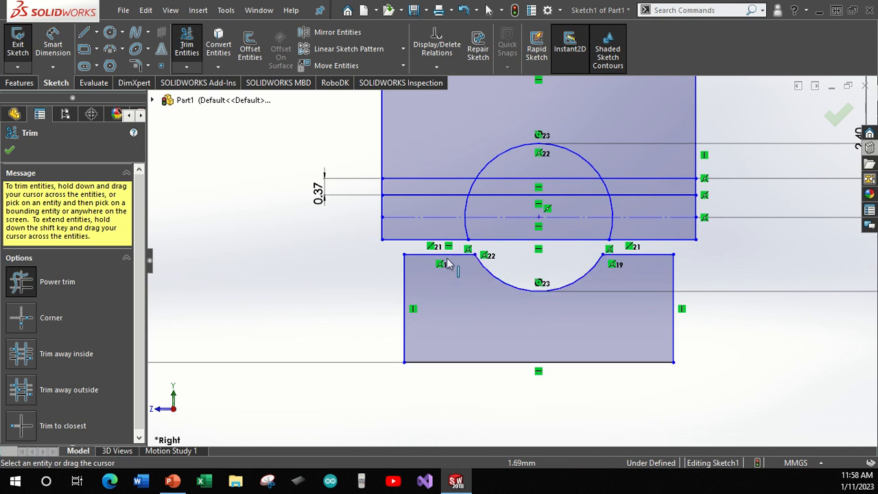
pyautogui.scroll(1, 516, 202)
pyautogui.scroll(-1, 520, 182)
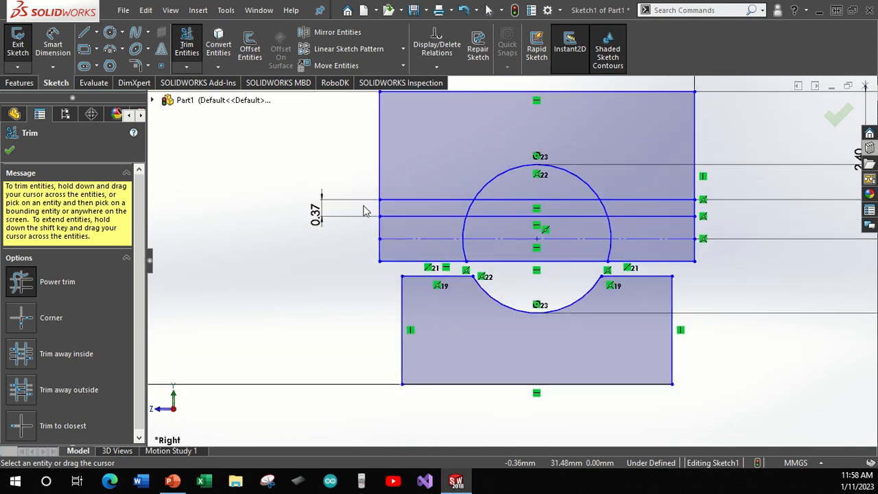
pyautogui.moveTo(366, 211); pyautogui.dragTo(391, 215)
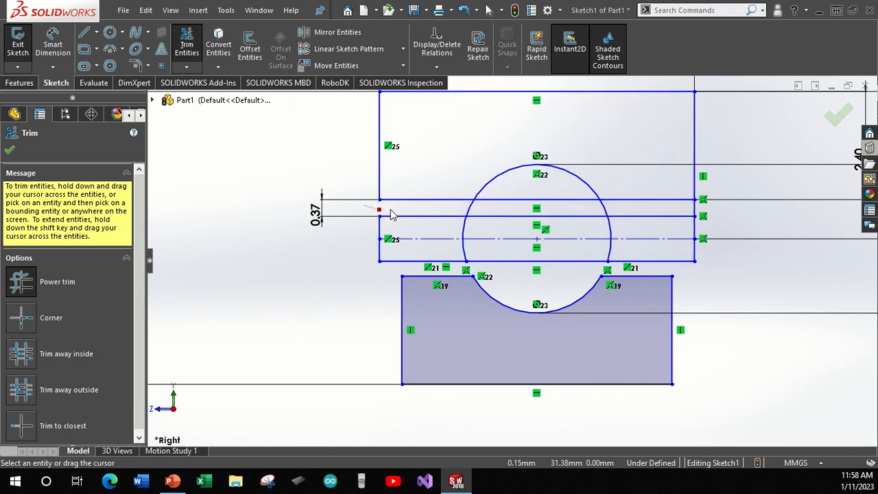
pyautogui.moveTo(447, 212)
pyautogui.mouseDown()
pyautogui.moveTo(498, 212)
pyautogui.moveTo(503, 198)
pyautogui.moveTo(602, 215)
pyautogui.moveTo(704, 213)
pyautogui.mouseUp()
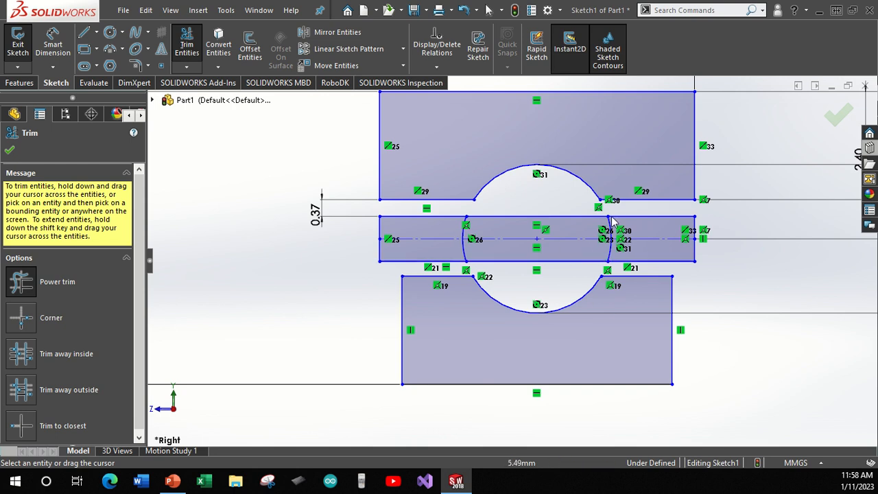
pyautogui.click(10, 152)
# Draw a vertical line across the middle strip, aligned with the right corner of the upper block's arc, about 1.4 mm from the circle's centre.
pyautogui.click(84, 32)
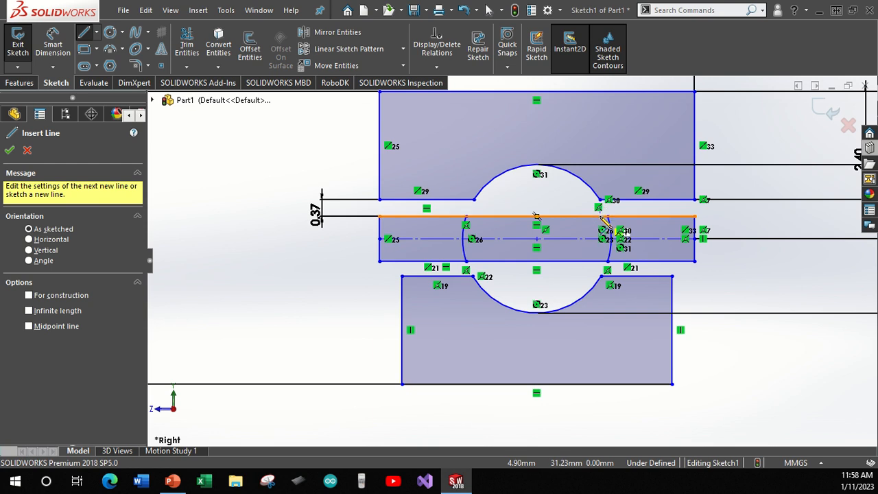
pyautogui.click(601, 217)
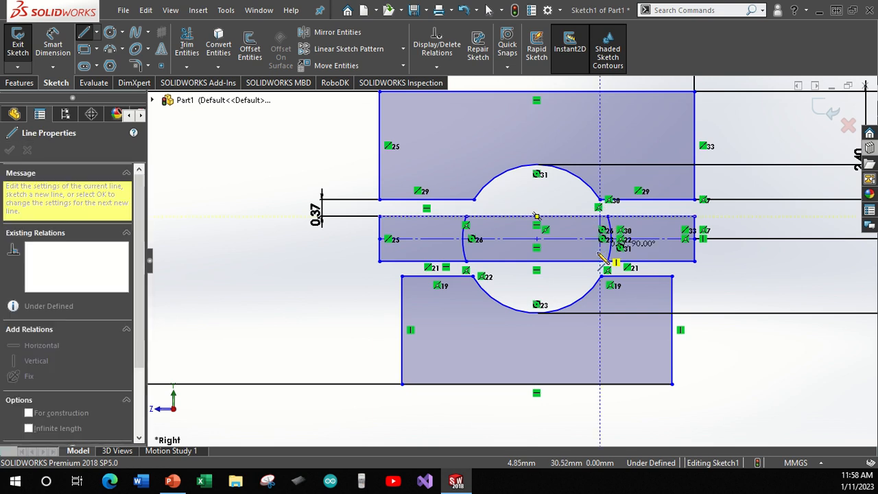
pyautogui.click(601, 262)
pyautogui.press('Escape')
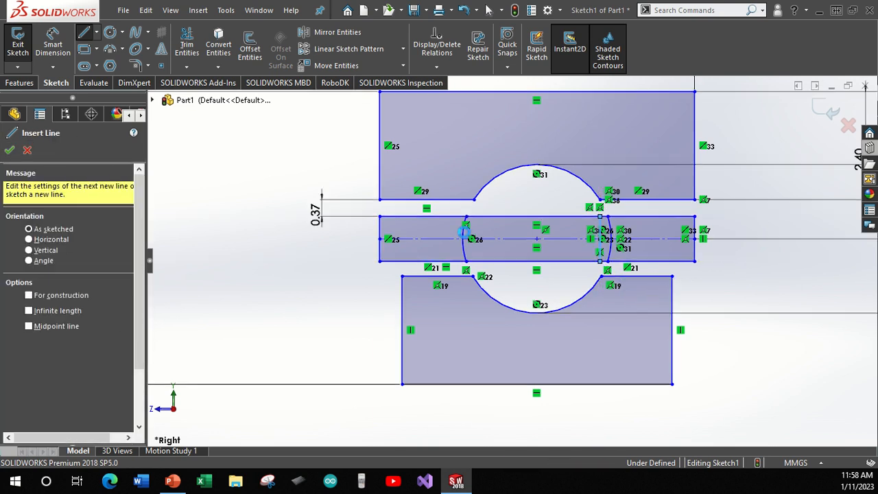
pyautogui.press('Escape')
# Trim everything in the middle strip to the right of the new vertical line, including the circle's arc and the leftover line ends.
pyautogui.moveTo(712, 225)
pyautogui.mouseDown()
pyautogui.moveTo(681, 229)
pyautogui.moveTo(656, 210)
pyautogui.moveTo(666, 265)
pyautogui.moveTo(694, 256)
pyautogui.moveTo(630, 260)
pyautogui.moveTo(610, 237)
pyautogui.mouseUp()
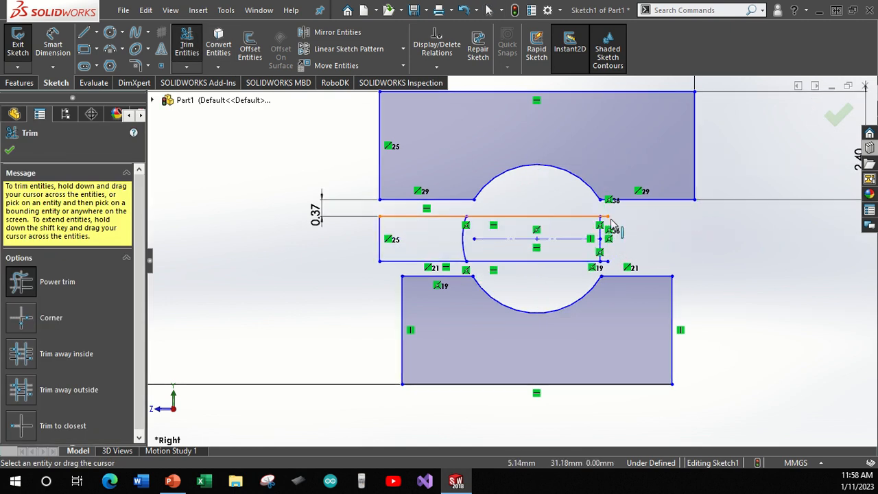
pyautogui.scroll(4, 584, 234)
pyautogui.moveTo(560, 316); pyautogui.dragTo(563, 341)
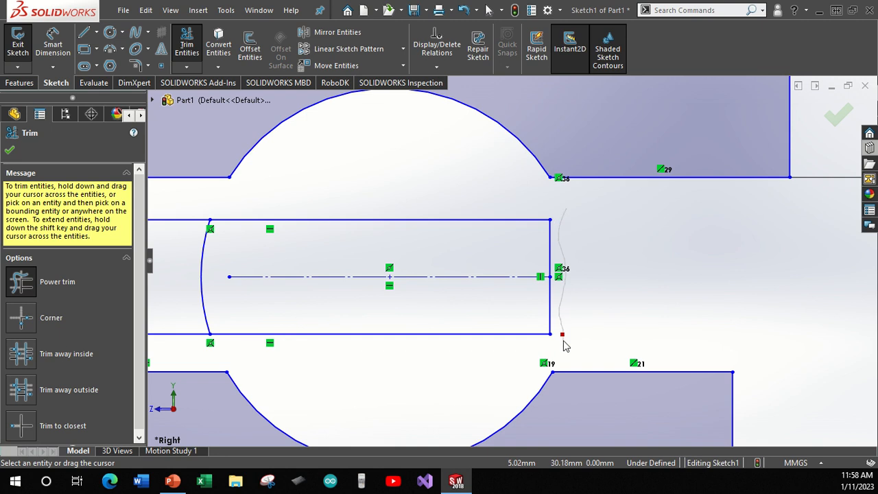
pyautogui.scroll(-3, 577, 315)
pyautogui.scroll(1, 453, 273)
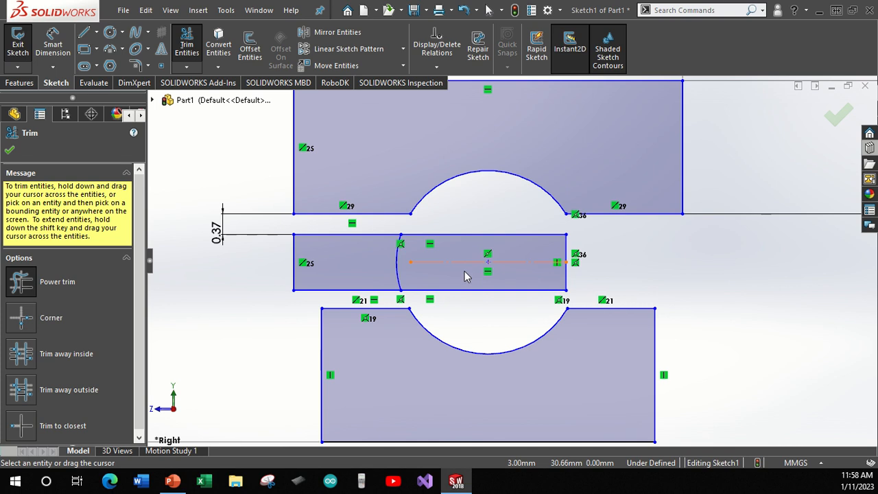
pyautogui.press('Escape')
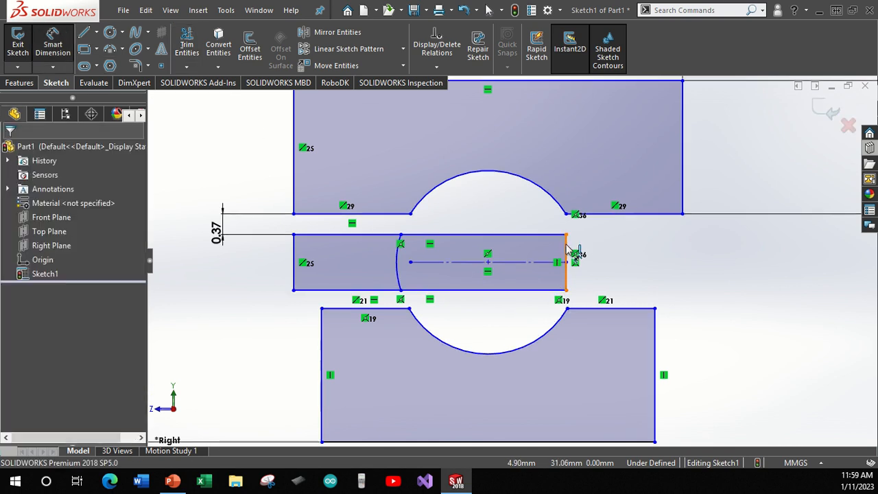
# Dimension the height of the middle strip's right edge.
pyautogui.click(566, 263)
pyautogui.click(732, 277)
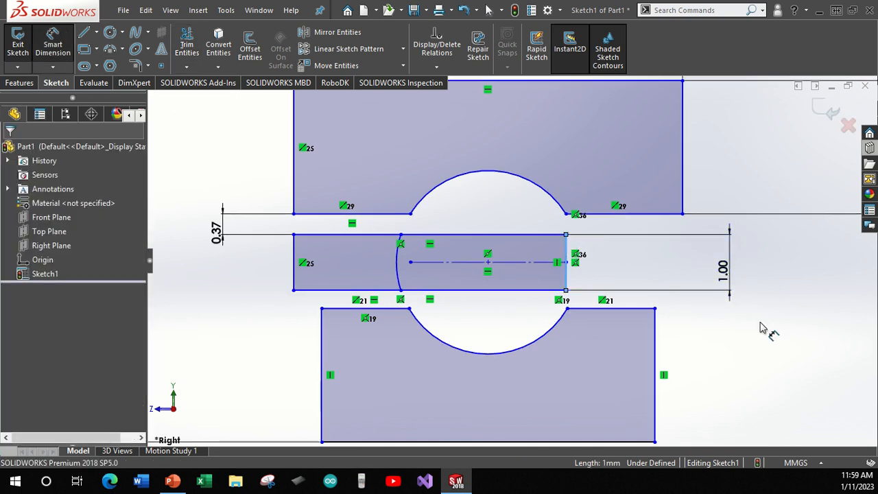
pyautogui.click(675, 254)
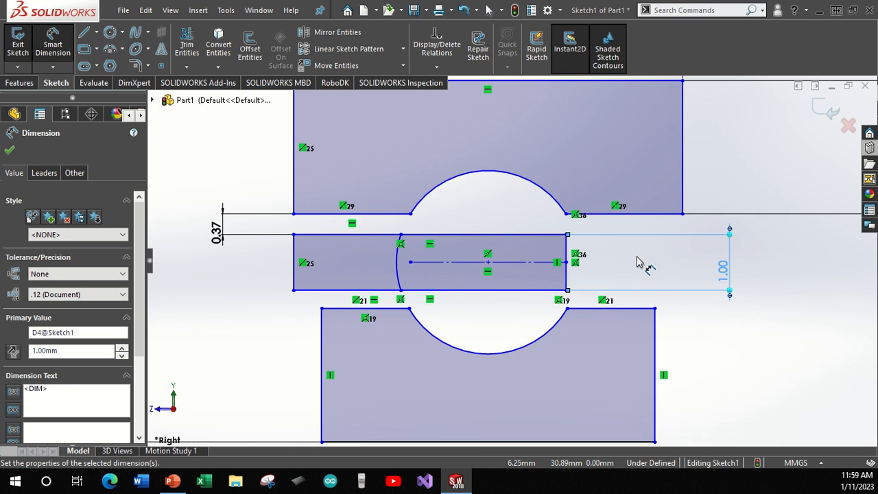
pyautogui.click(10, 151)
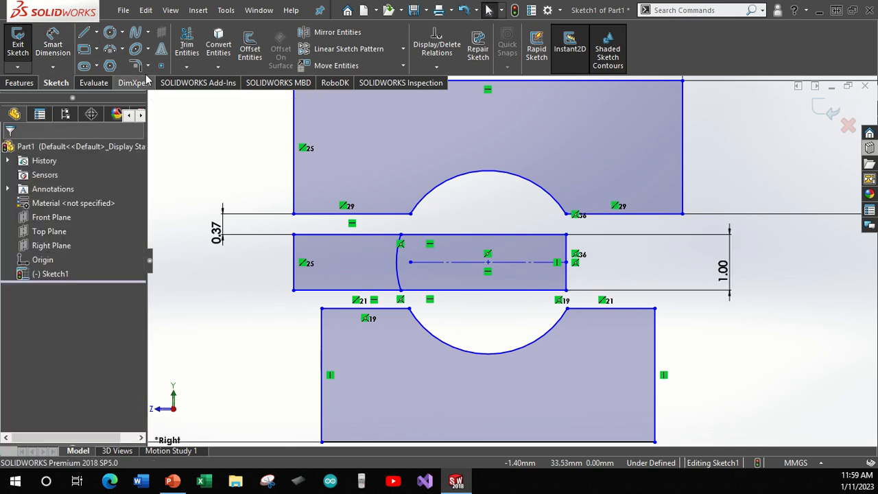
# Draw a vertical line across the middle strip left of the remaining arc, about 2.28 mm from the circle's centre.
pyautogui.click(84, 32)
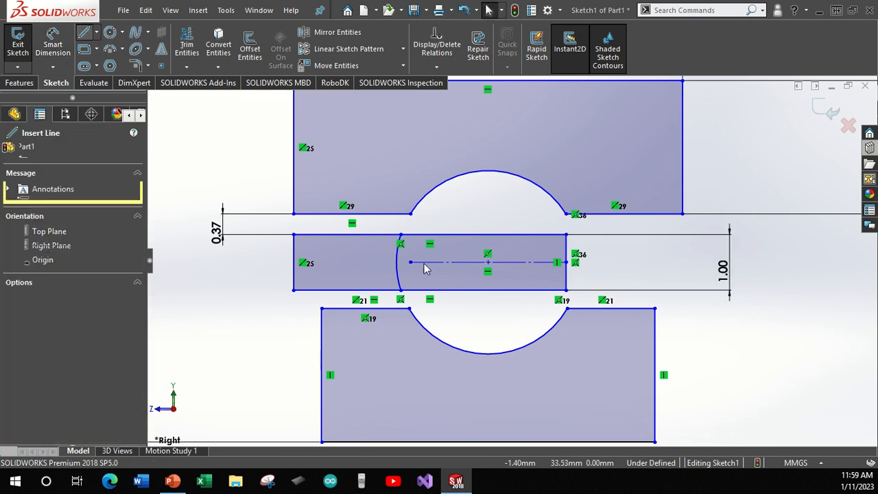
pyautogui.click(362, 235)
pyautogui.click(361, 290)
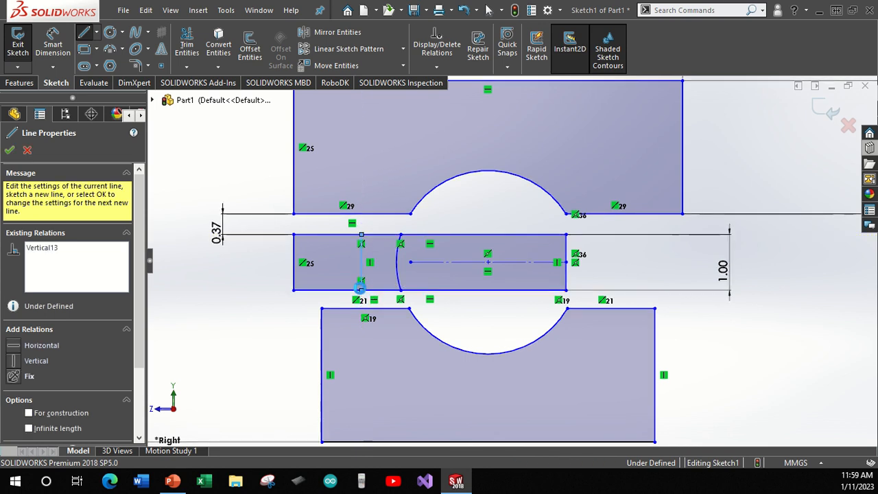
pyautogui.press('Escape')
# Dimension the new vertical line's horizontal distance from the circle's centre and set it to 2.75 mm.
pyautogui.press('d')
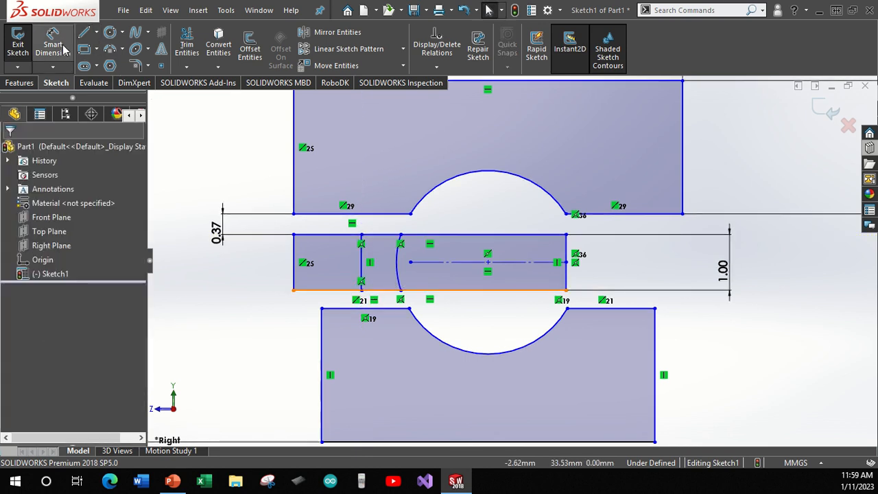
pyautogui.click(362, 235)
pyautogui.click(488, 261)
pyautogui.scroll(2, 488, 170)
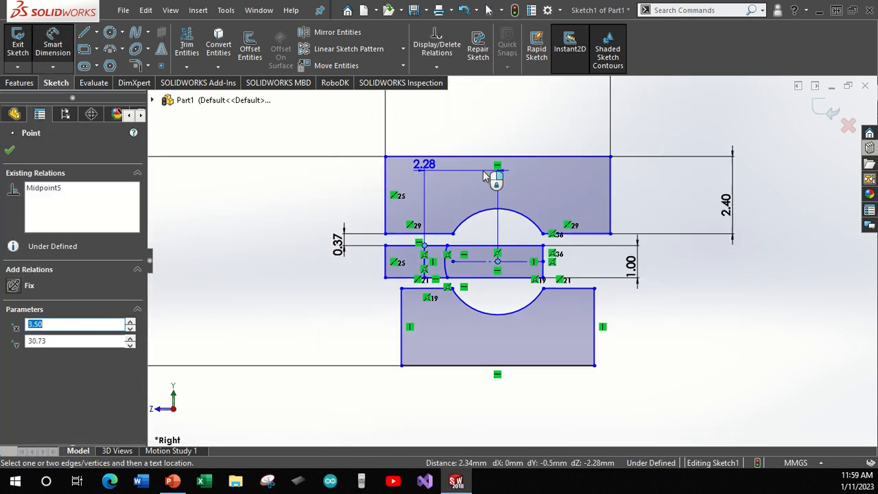
pyautogui.click(489, 120)
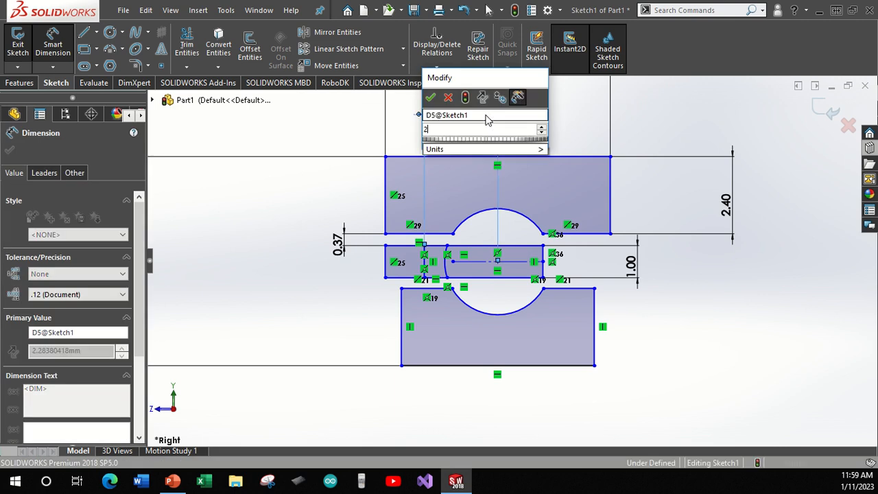
pyautogui.press('Return')
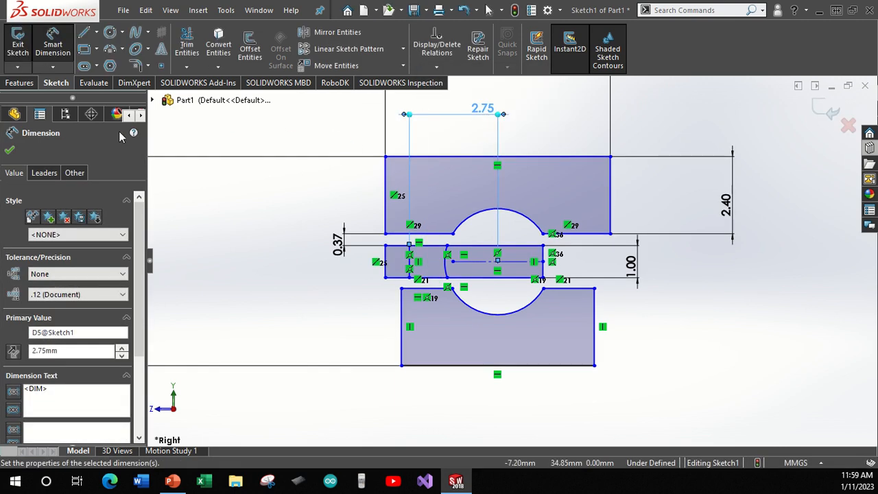
pyautogui.click(10, 151)
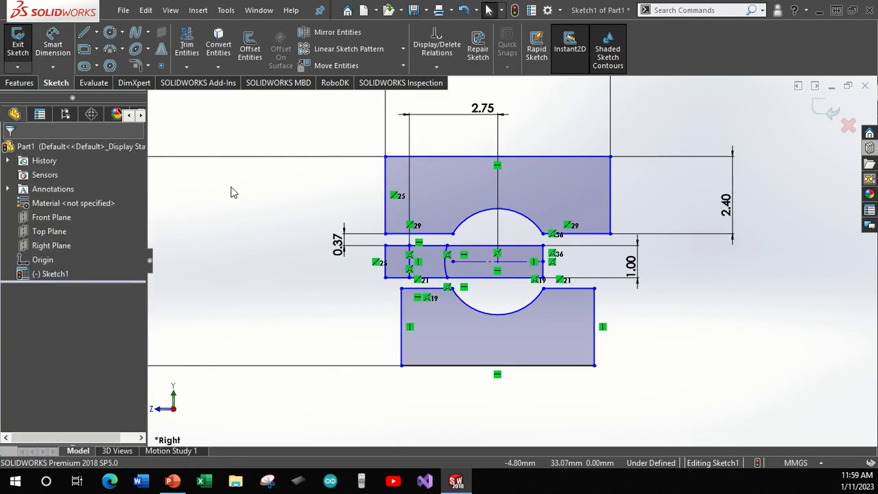
# Trim the middle strip left of the 2.75 mm line and remove the arc and centerline inside the strip.
pyautogui.click(186, 46)
pyautogui.moveTo(374, 261)
pyautogui.mouseDown()
pyautogui.moveTo(402, 275)
pyautogui.moveTo(396, 278)
pyautogui.mouseUp()
pyautogui.moveTo(394, 245); pyautogui.dragTo(392, 291)
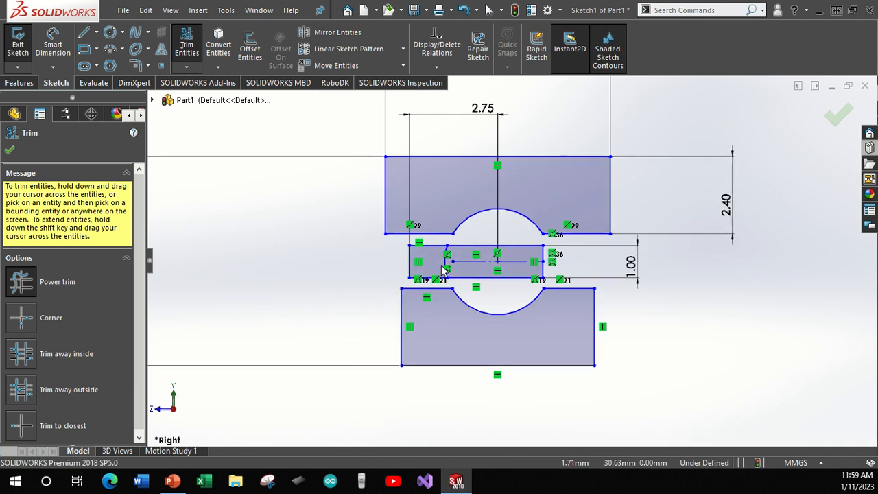
pyautogui.scroll(-5, 443, 268)
pyautogui.scroll(-1, 557, 286)
pyautogui.moveTo(483, 241); pyautogui.dragTo(423, 244)
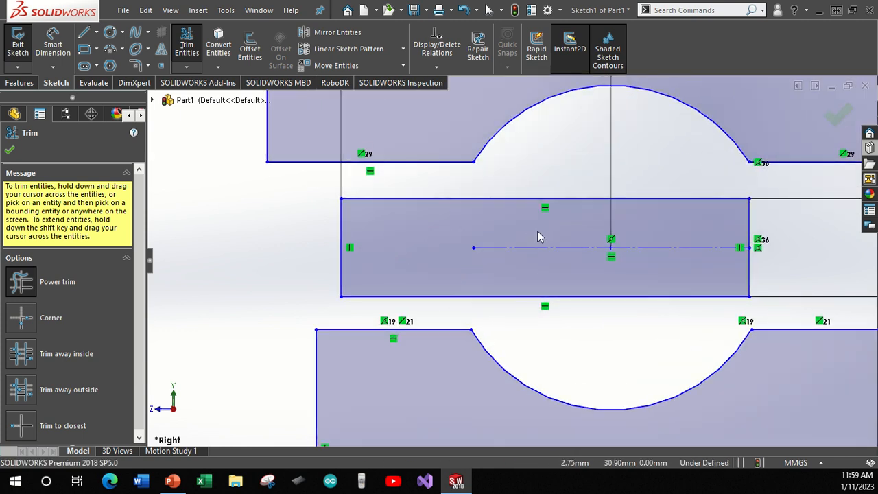
pyautogui.moveTo(537, 231); pyautogui.dragTo(595, 282)
pyautogui.scroll(3, 513, 261)
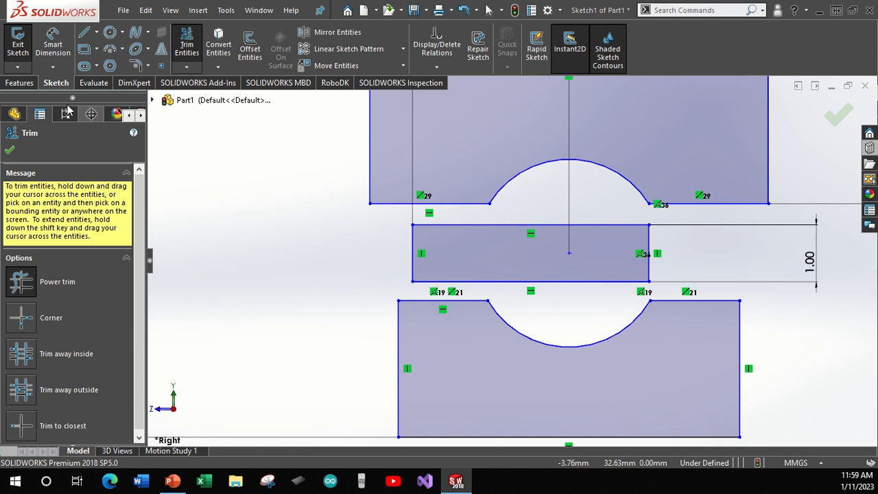
pyautogui.click(54, 45)
pyautogui.click(569, 253)
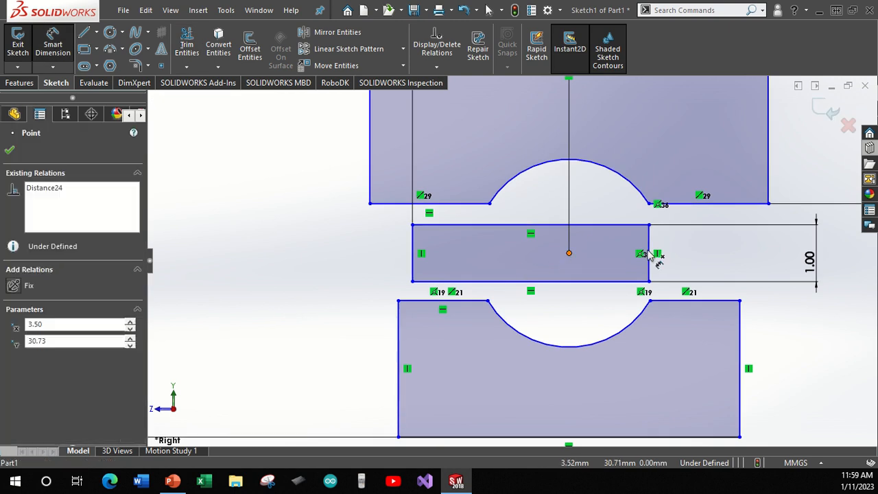
pyautogui.click(649, 252)
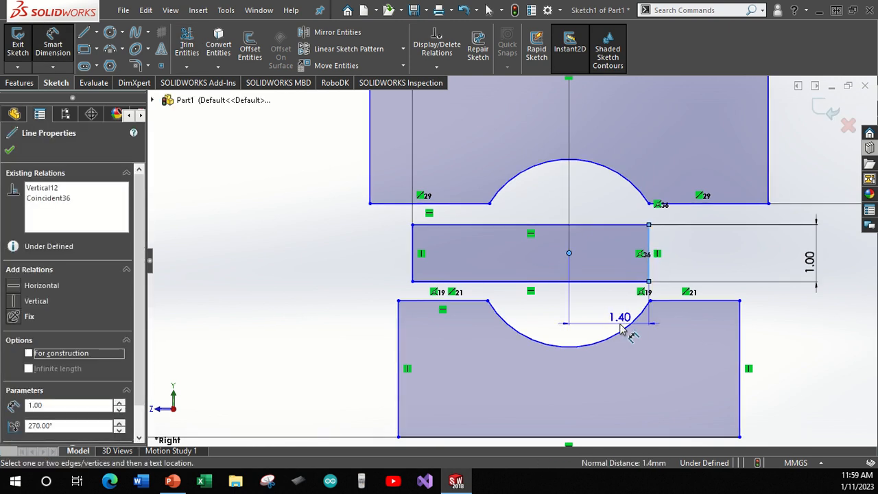
pyautogui.press('Escape')
pyautogui.scroll(3, 625, 333)
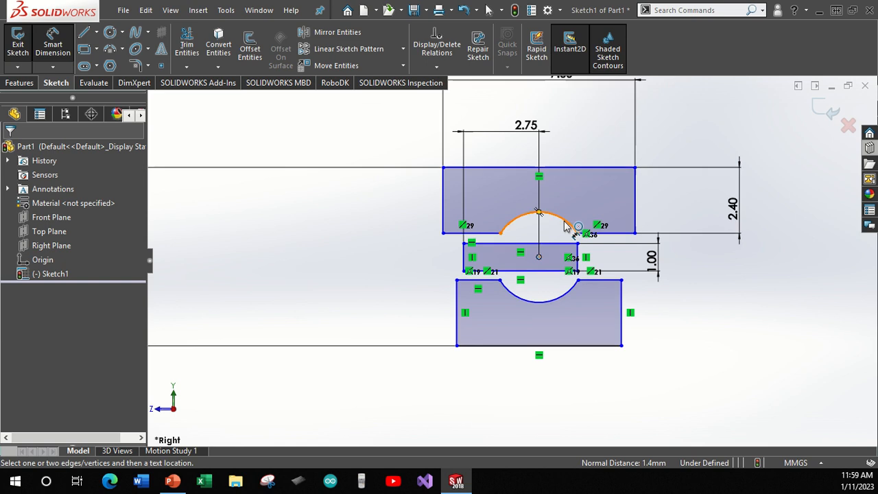
pyautogui.scroll(3, 528, 260)
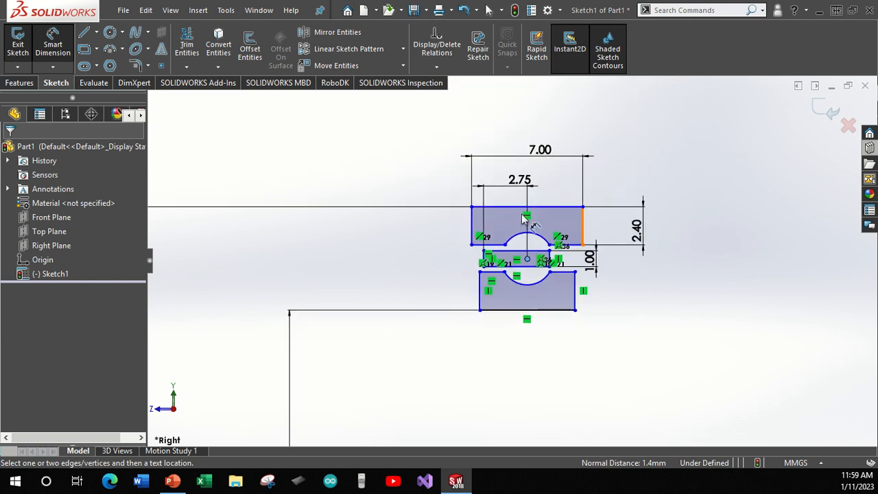
pyautogui.scroll(-5, 551, 273)
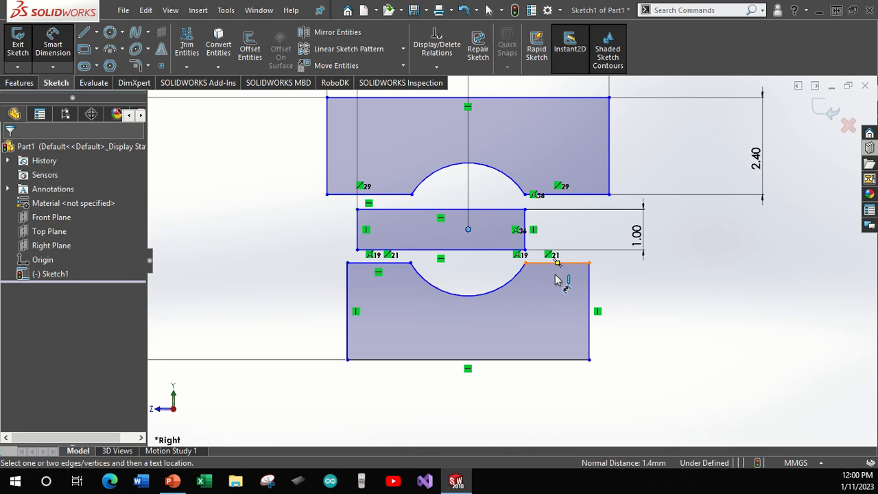
pyautogui.scroll(1, 521, 267)
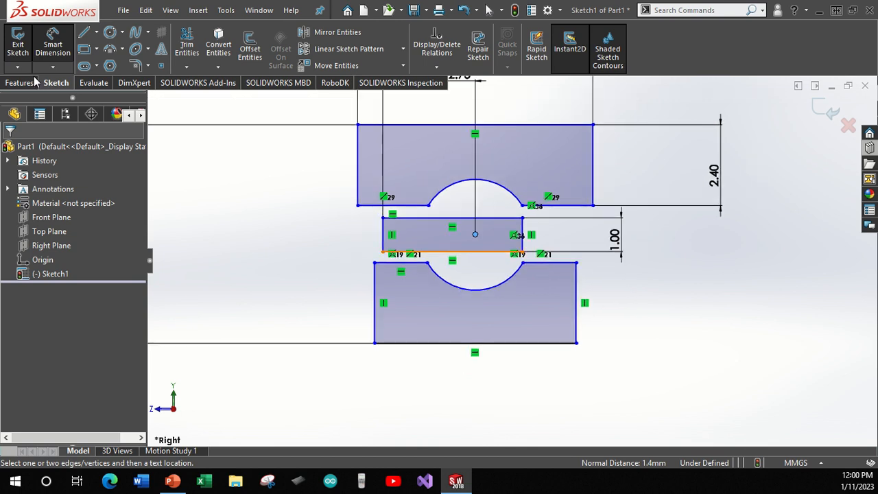
pyautogui.click(27, 83)
pyautogui.scroll(5, 521, 394)
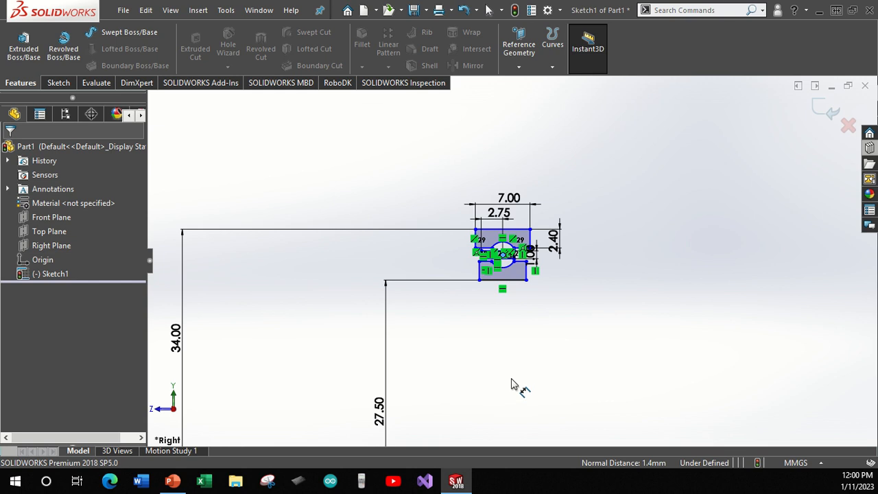
# Try to trim away the horizontal line at the origin, and undo the trim.
pyautogui.scroll(3, 515, 383)
pyautogui.scroll(-8, 520, 383)
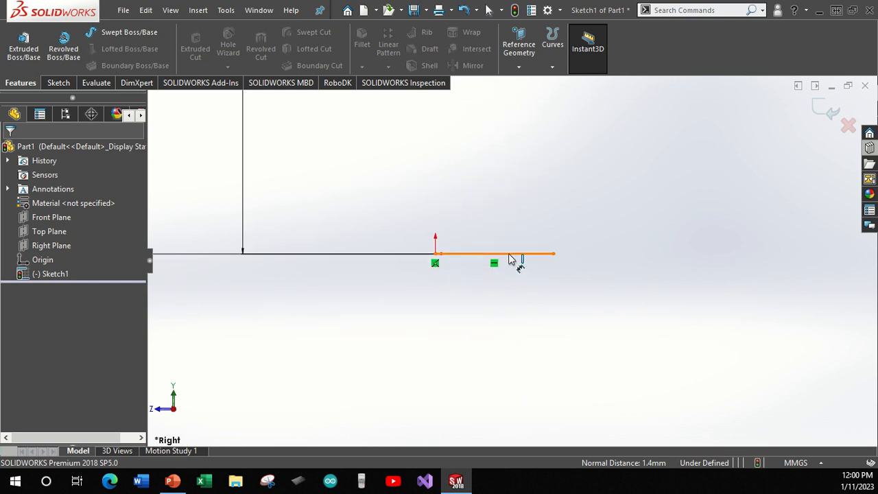
pyautogui.click(57, 83)
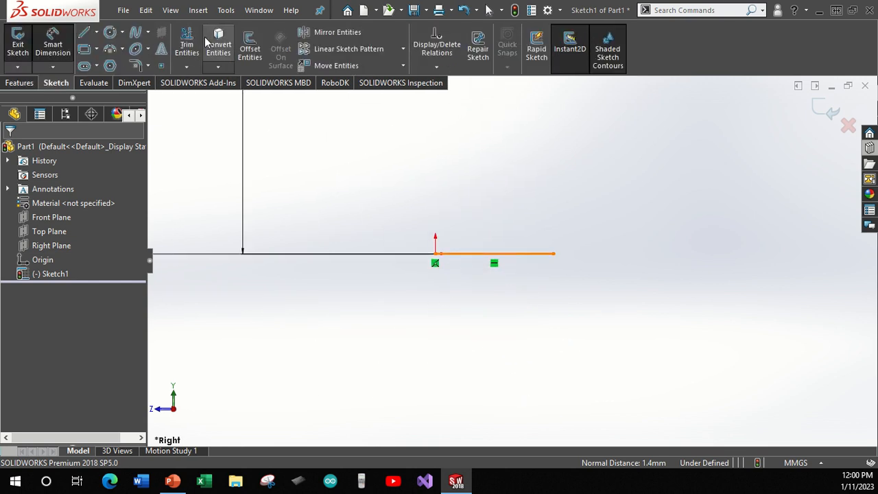
pyautogui.click(187, 44)
pyautogui.moveTo(522, 216); pyautogui.dragTo(488, 329)
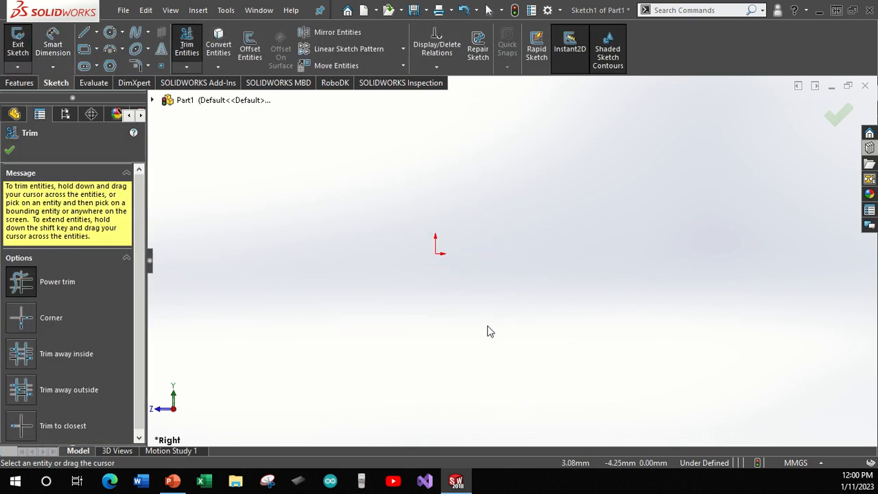
pyautogui.hotkey('ctrl', 'z')
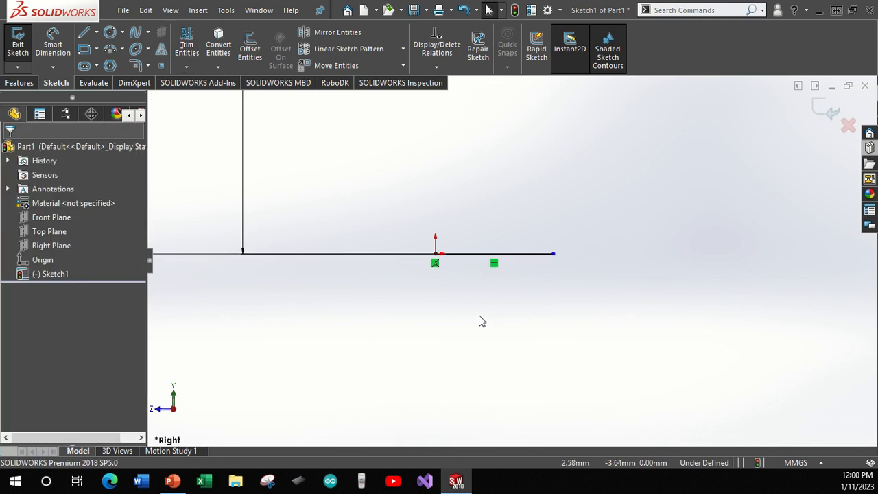
# Convert the horizontal line at the origin into a construction line.
pyautogui.click(478, 257)
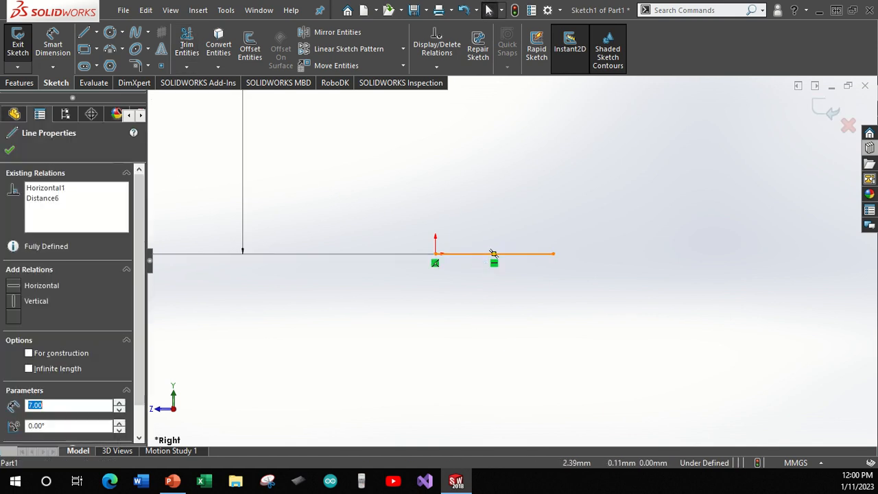
pyautogui.click(29, 353)
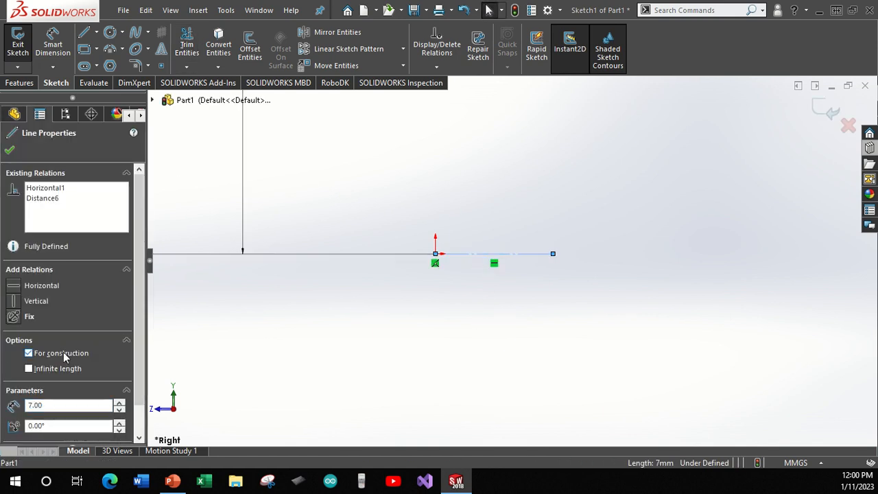
pyautogui.click(9, 151)
# Revolve the sketched profile about the construction line at the origin to form the solid ring bodies.
pyautogui.scroll(10, 498, 195)
pyautogui.scroll(-5, 510, 192)
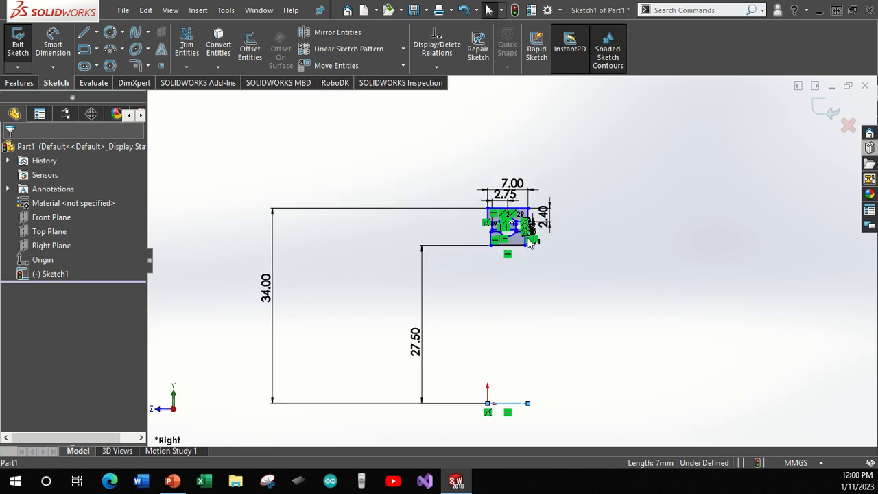
pyautogui.click(20, 82)
pyautogui.click(63, 45)
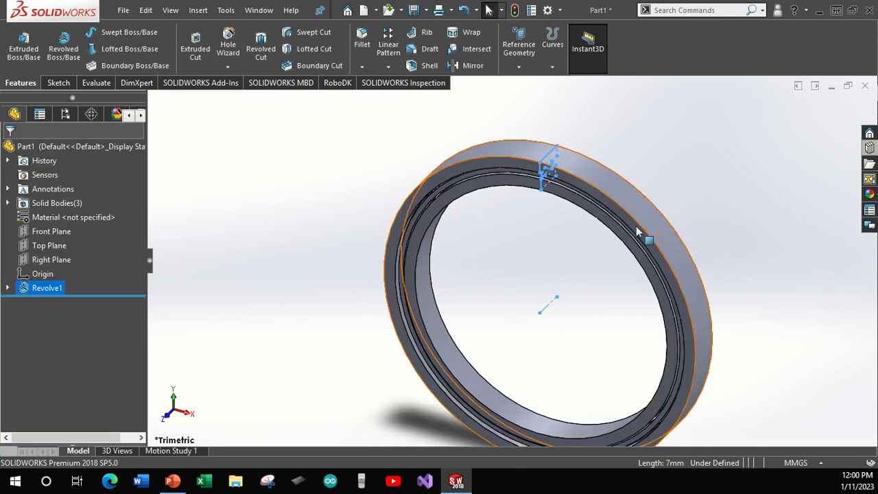
# Examine the revolved ring's side grooves and inner faces from several angles.
pyautogui.moveTo(703, 213); pyautogui.dragTo(593, 300, button='middle')
pyautogui.scroll(-3, 617, 298)
pyautogui.scroll(3, 650, 284)
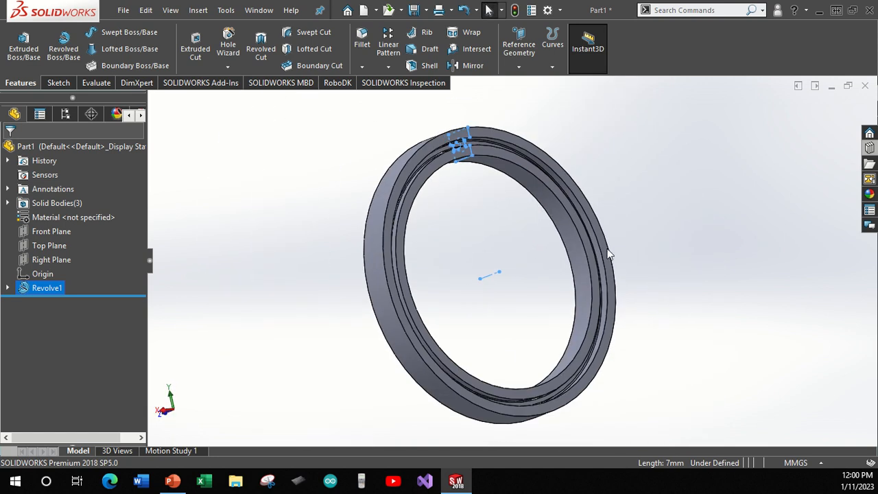
pyautogui.scroll(-6, 607, 247)
pyautogui.scroll(8, 544, 254)
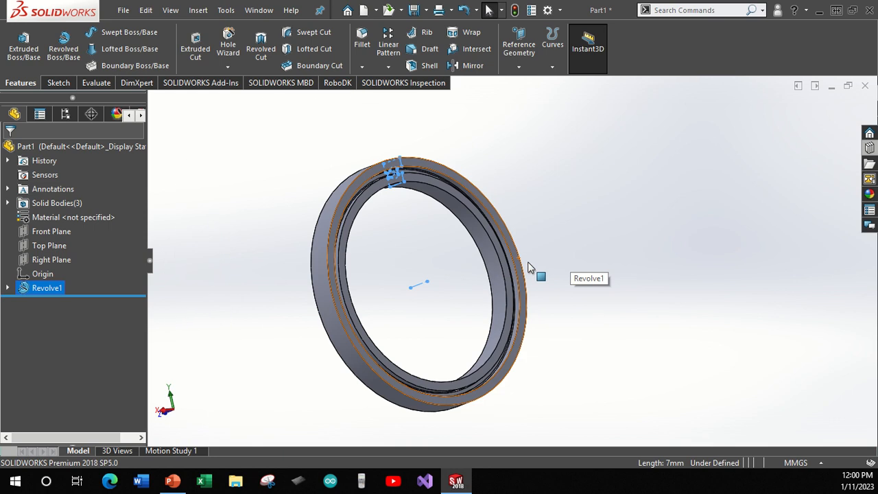
pyautogui.scroll(-8, 488, 254)
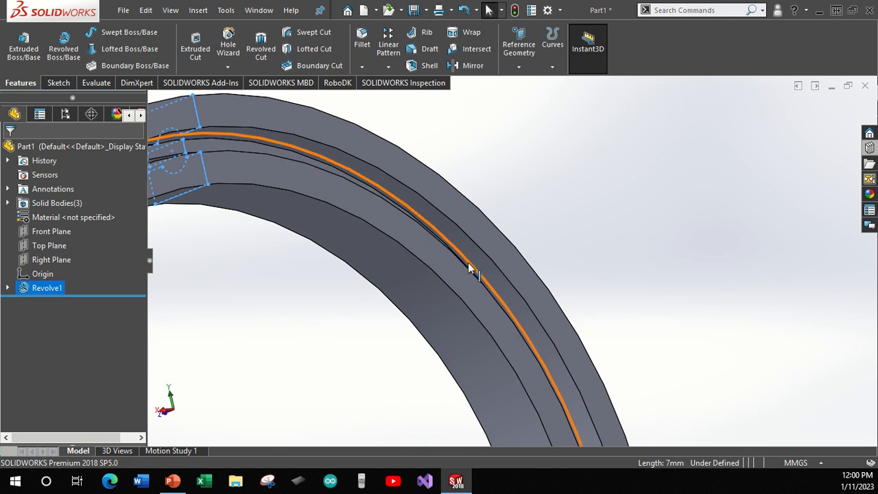
pyautogui.scroll(5, 491, 294)
pyautogui.moveTo(428, 278); pyautogui.dragTo(450, 268, button='middle')
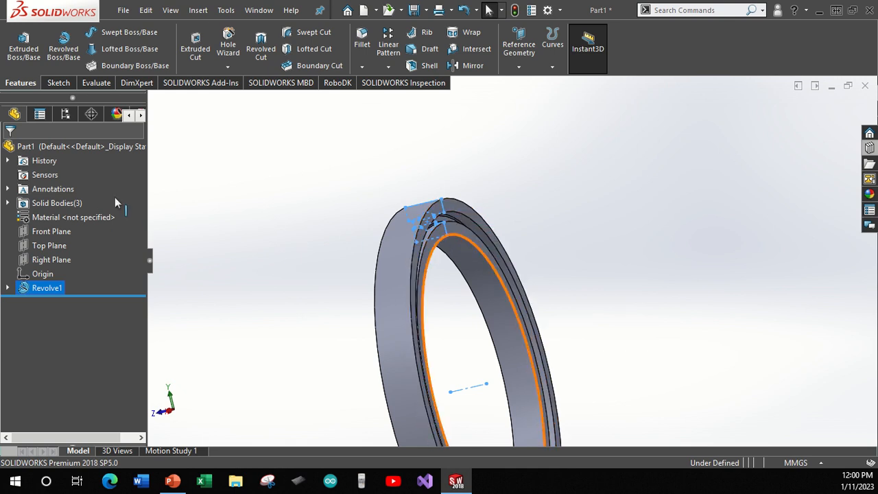
pyautogui.click(123, 10)
pyautogui.click(166, 166)
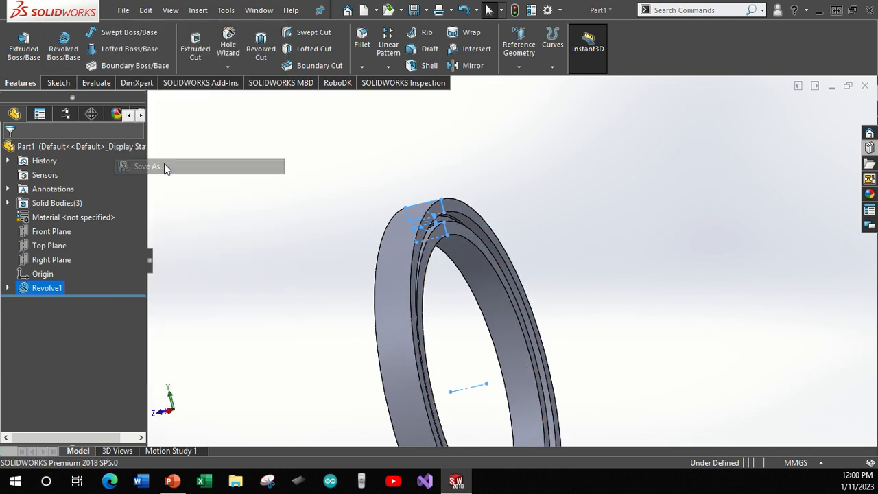
pyautogui.press('Escape')
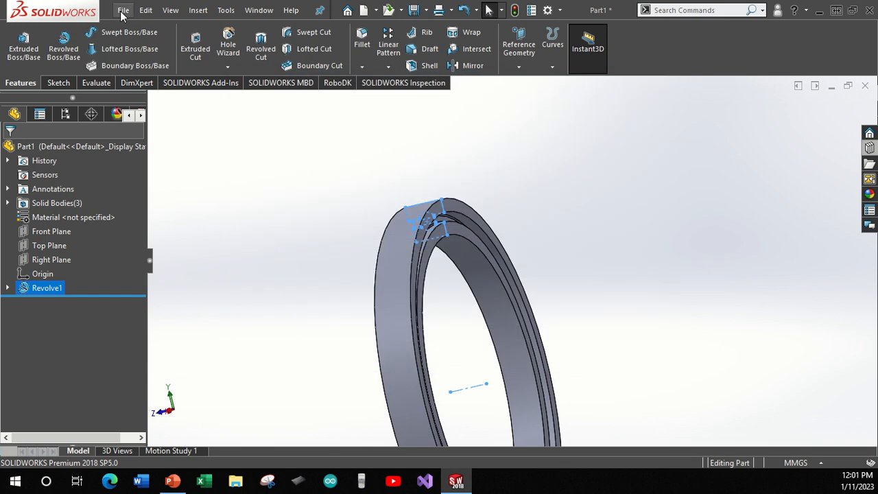
# Create a folder named Bearning_55x68x7 in Documents > Garbage and save the part inside it as bearning_55x68x7.
pyautogui.click(123, 11)
pyautogui.click(142, 151)
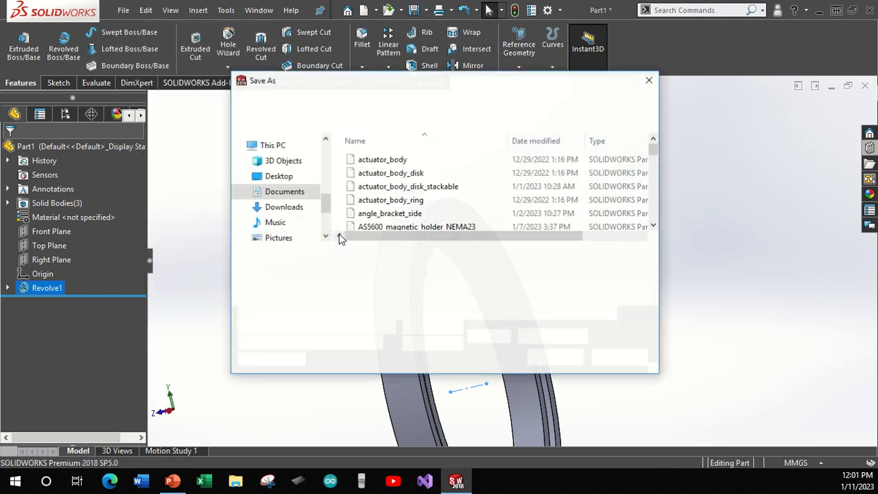
pyautogui.click(346, 103)
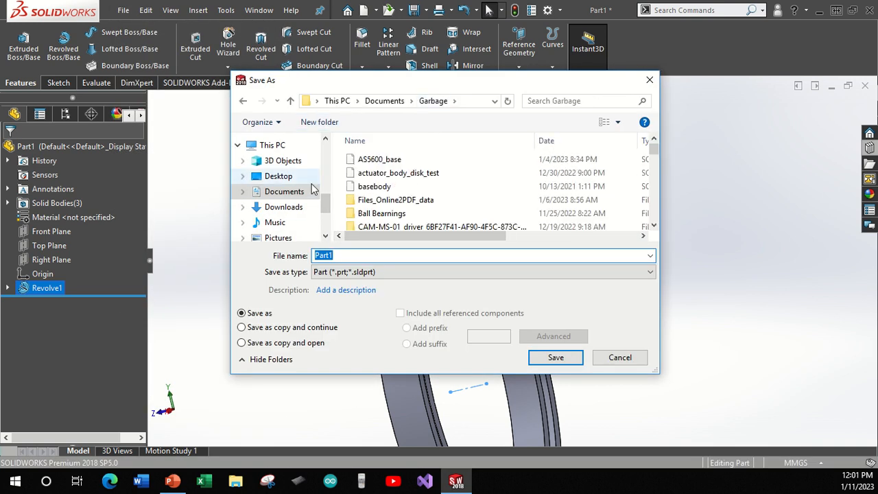
pyautogui.write('Bearning_55x68x7')
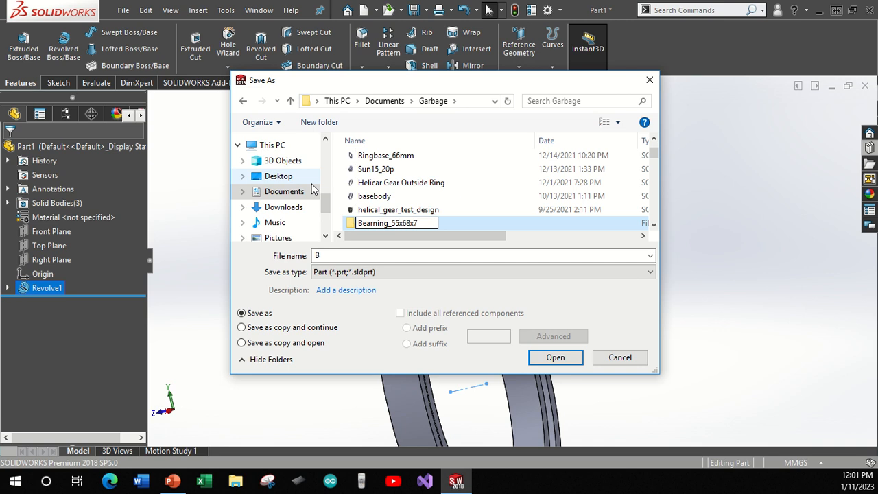
pyautogui.press('Return')
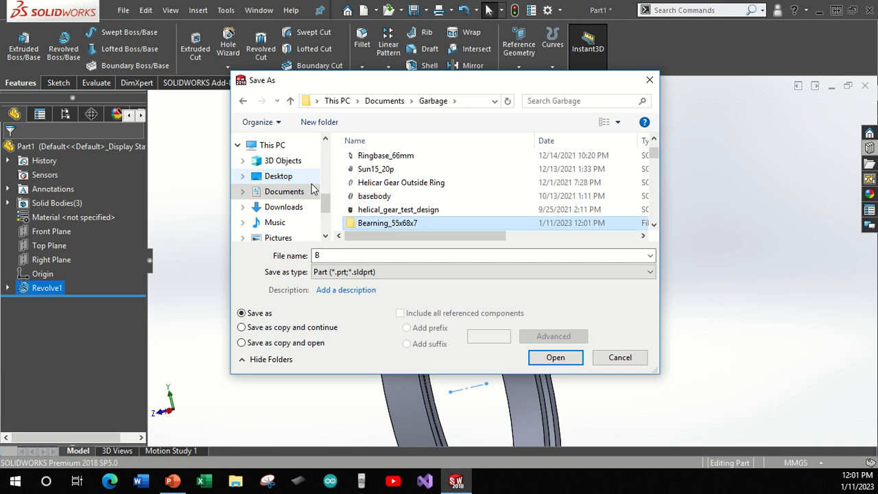
pyautogui.press('Return')
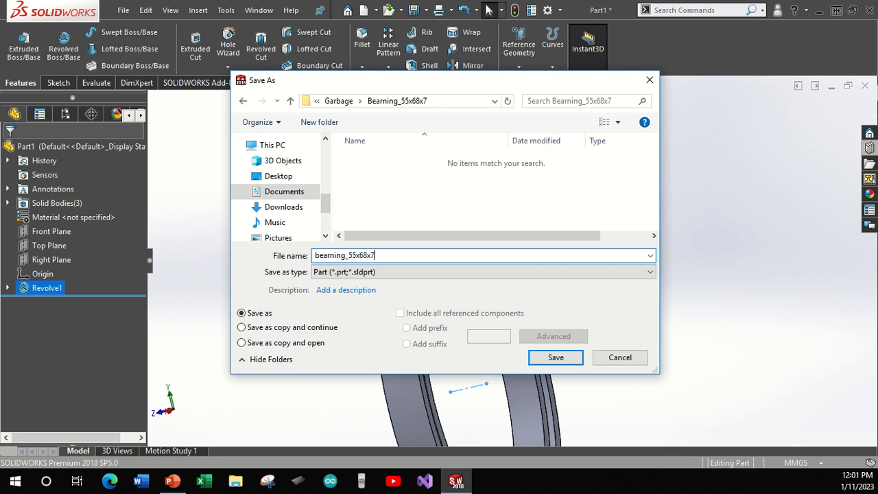
pyautogui.press('Return')
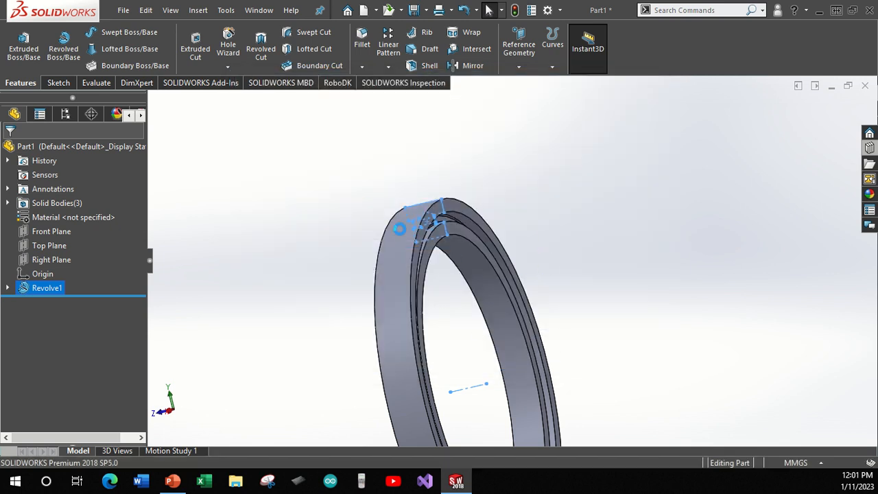
pyautogui.click(539, 203)
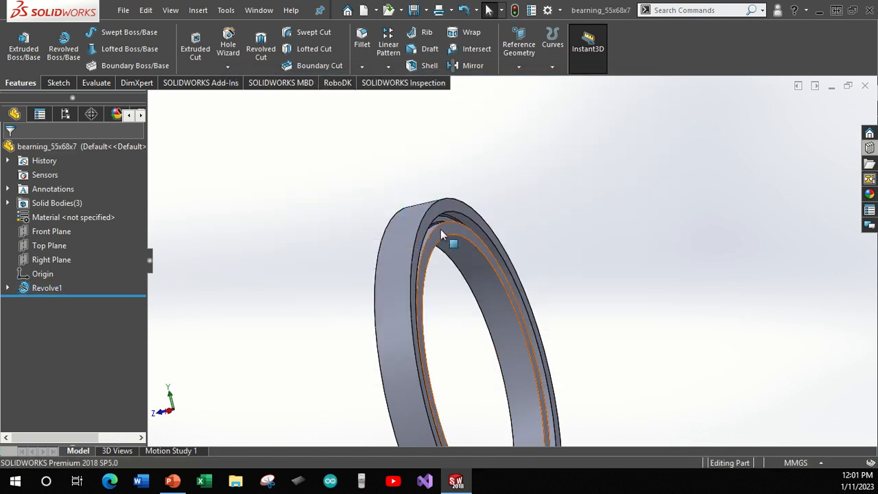
# Select the Front Plane and examine its position relative to the ring, including a view normal to the plane.
pyautogui.click(51, 232)
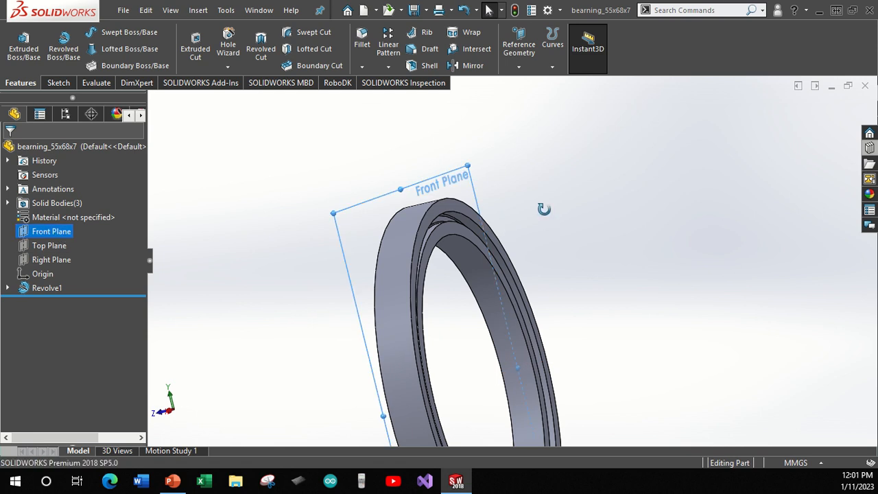
pyautogui.moveTo(544, 208); pyautogui.dragTo(529, 251, button='middle')
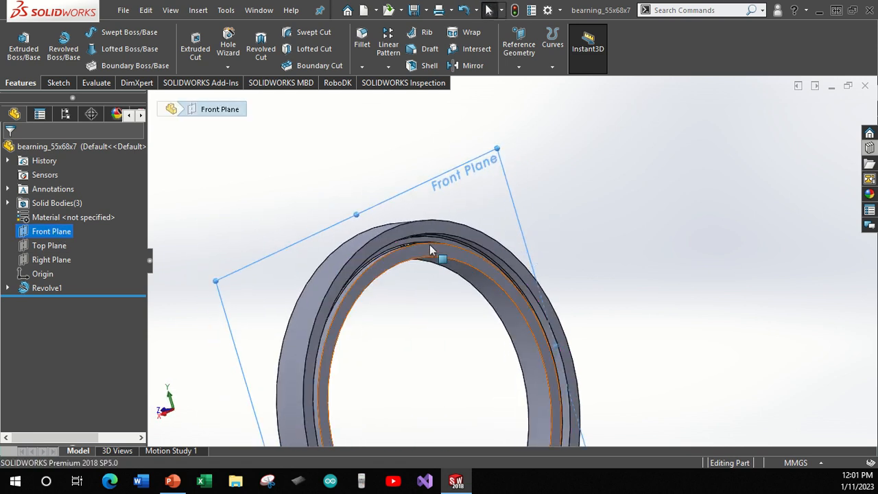
pyautogui.scroll(3, 419, 267)
pyautogui.scroll(-3, 417, 269)
pyautogui.click(373, 222)
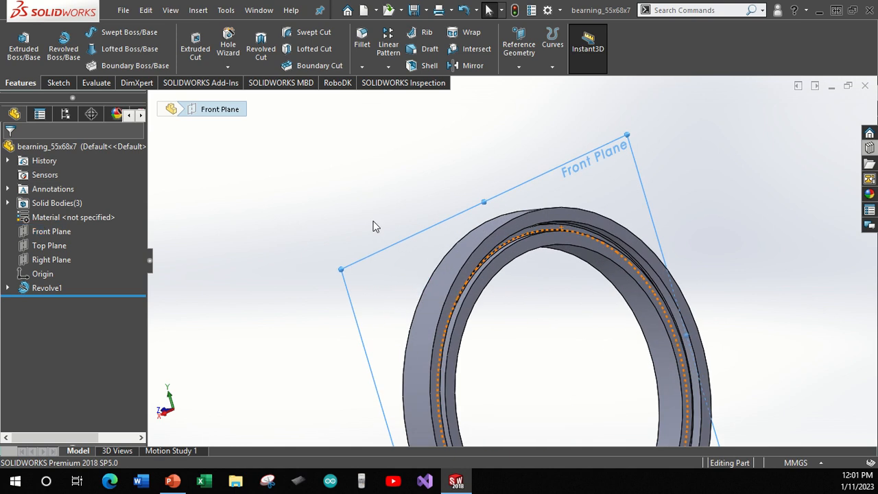
pyautogui.moveTo(373, 226); pyautogui.dragTo(441, 172, button='middle')
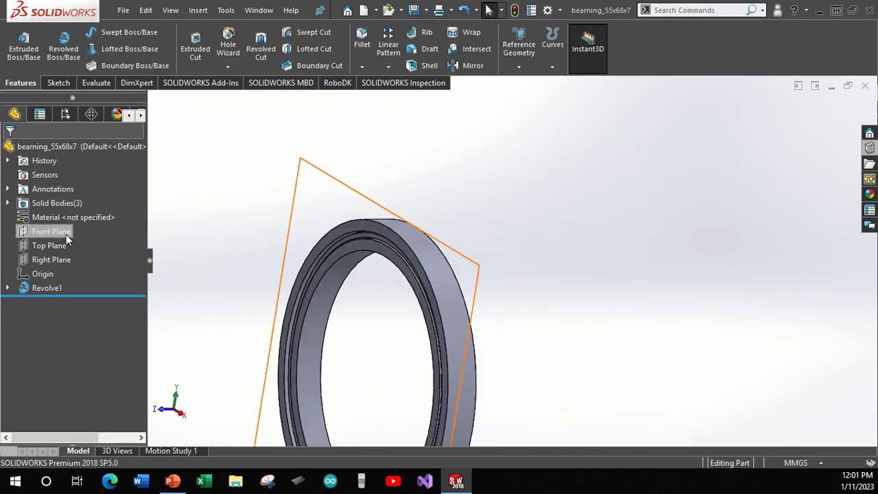
pyautogui.click(67, 235)
pyautogui.click(134, 217)
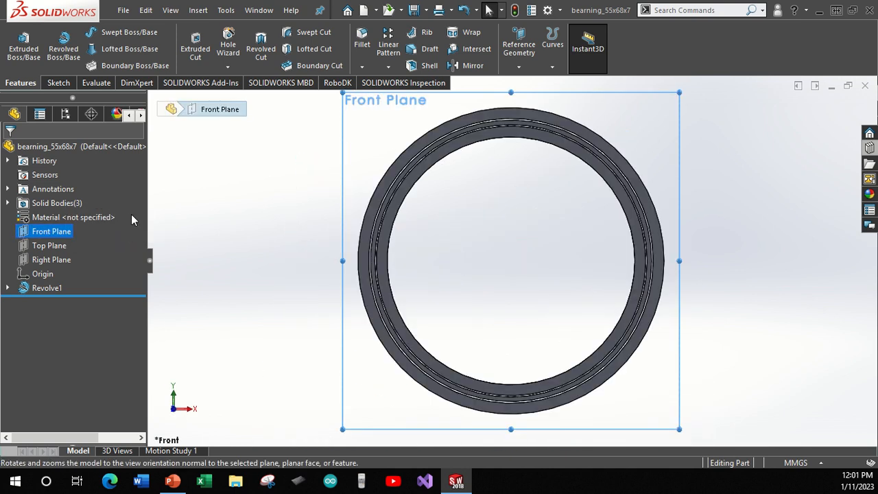
pyautogui.scroll(3, 515, 215)
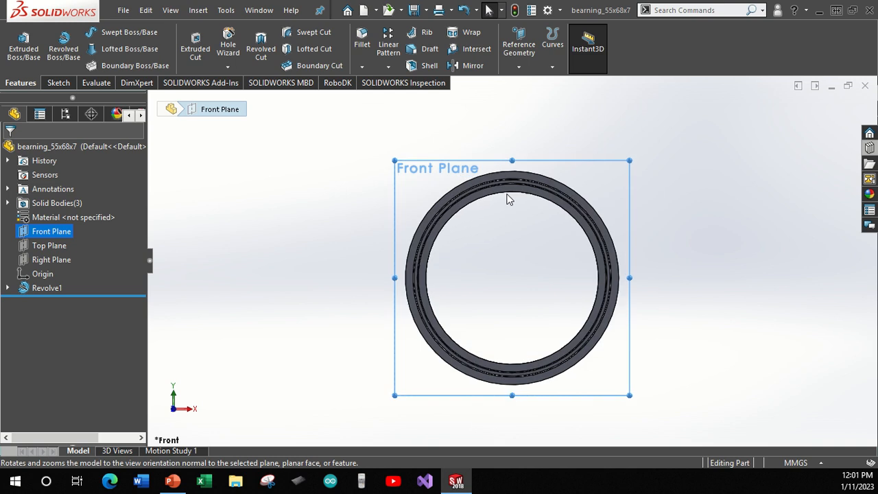
pyautogui.scroll(-5, 522, 210)
pyautogui.scroll(2, 657, 255)
pyautogui.moveTo(657, 254); pyautogui.dragTo(377, 266, button='middle')
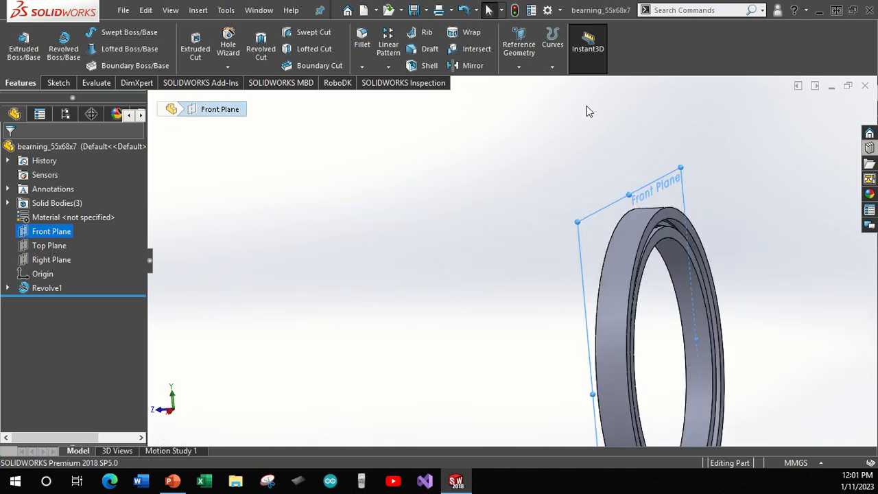
# Create a reference plane offset 7 mm from the Front Plane, with the offset flipped to the ring's far face.
pyautogui.click(519, 48)
pyautogui.click(529, 87)
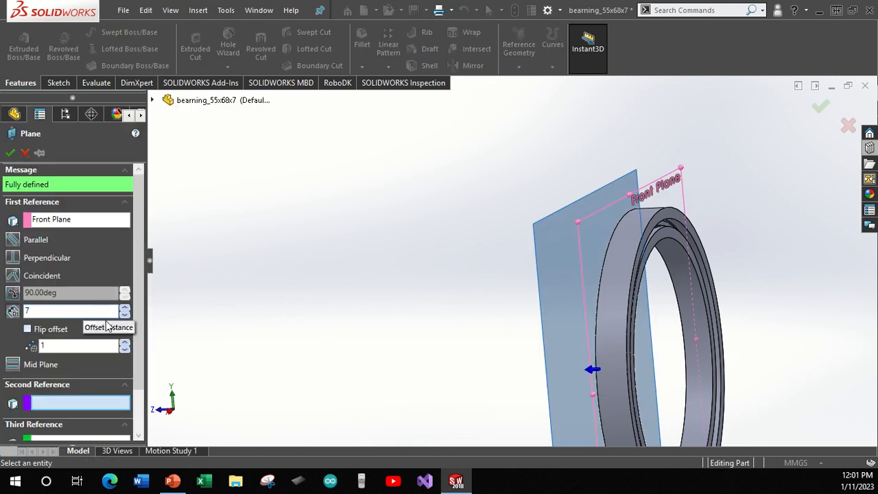
pyautogui.moveTo(416, 297); pyautogui.dragTo(432, 305, button='middle')
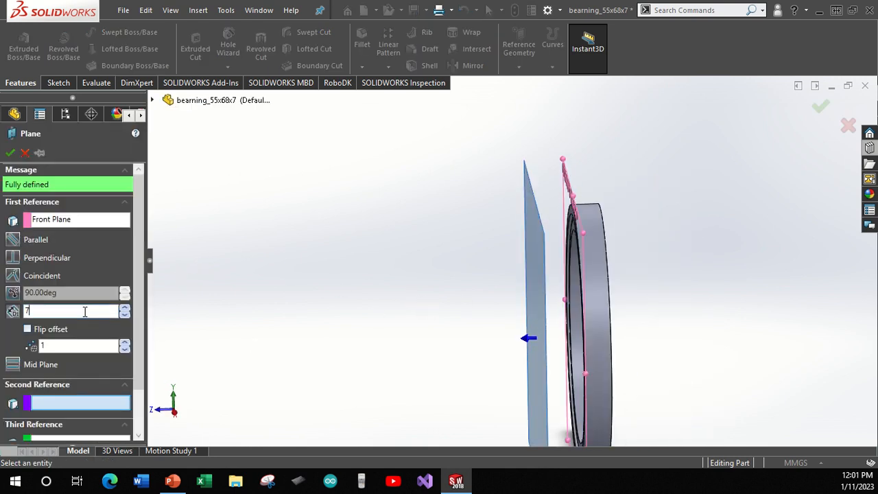
pyautogui.press('Return')
pyautogui.moveTo(274, 312); pyautogui.dragTo(296, 309, button='middle')
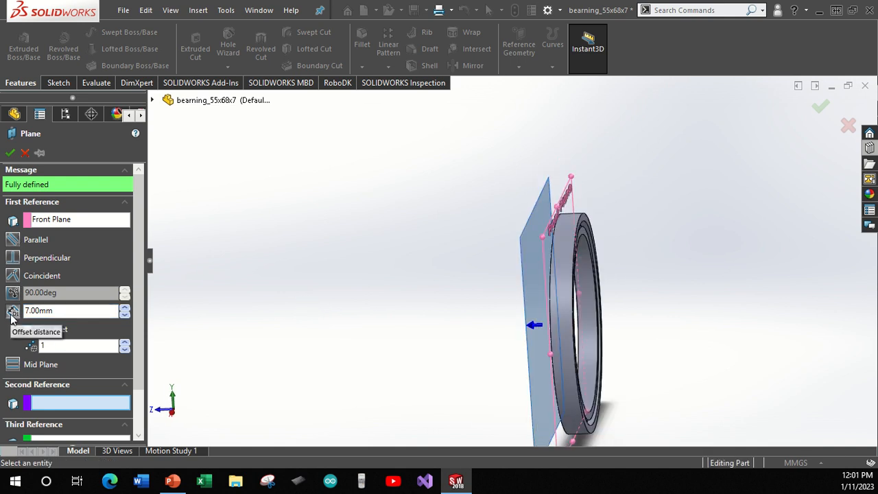
pyautogui.click(11, 317)
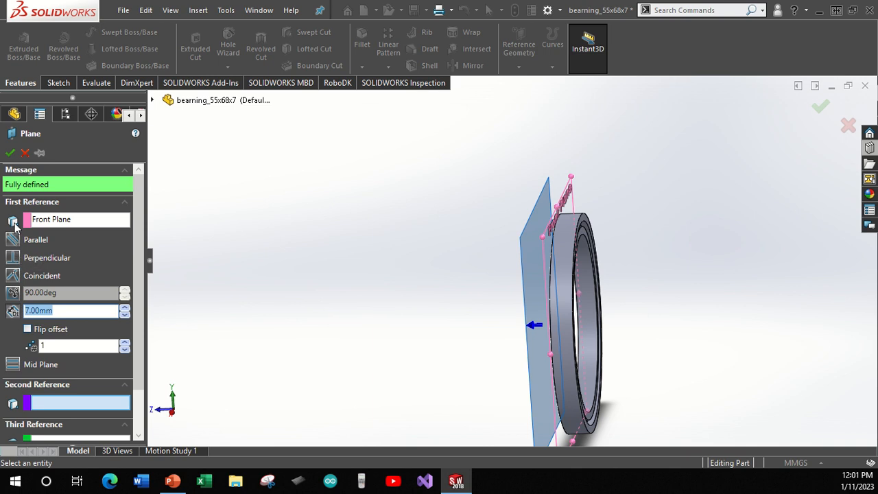
pyautogui.click(59, 331)
pyautogui.moveTo(400, 294); pyautogui.dragTo(379, 293, button='middle')
pyautogui.click(11, 152)
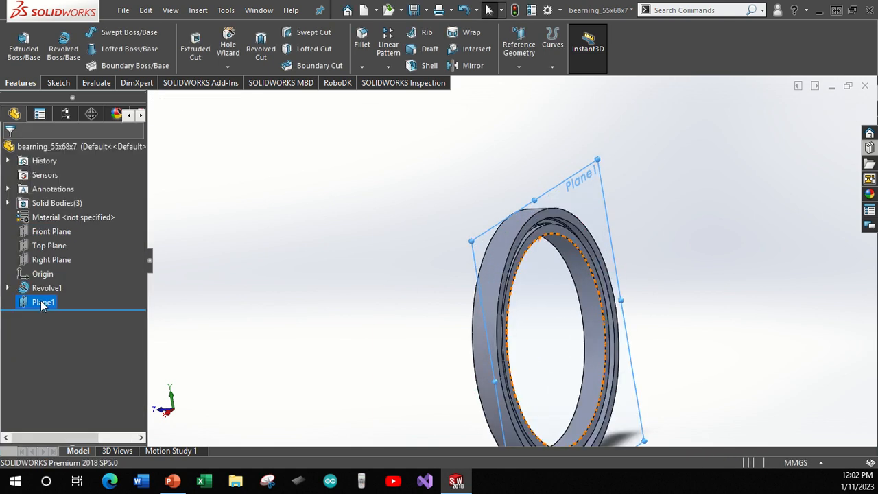
# Start a sketch on the new offset plane and orient the view normal to it from the back.
pyautogui.rightClick(41, 305)
pyautogui.click(53, 207)
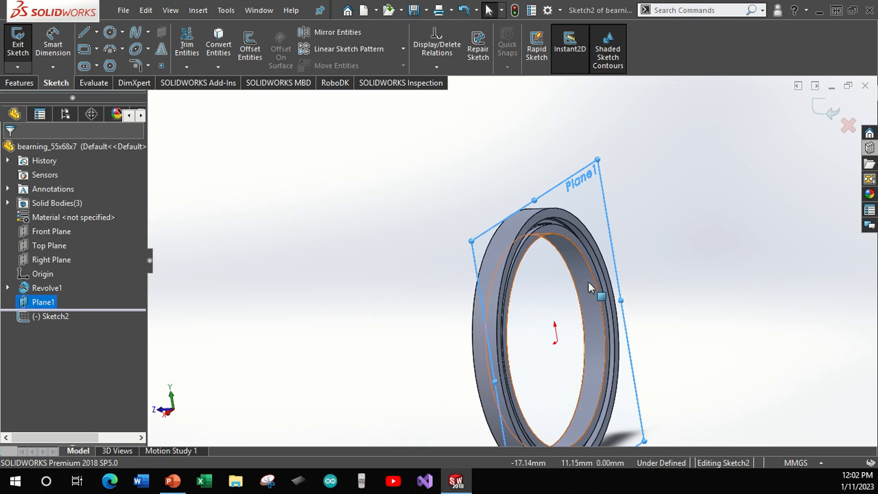
pyautogui.press('space')
pyautogui.click(490, 288)
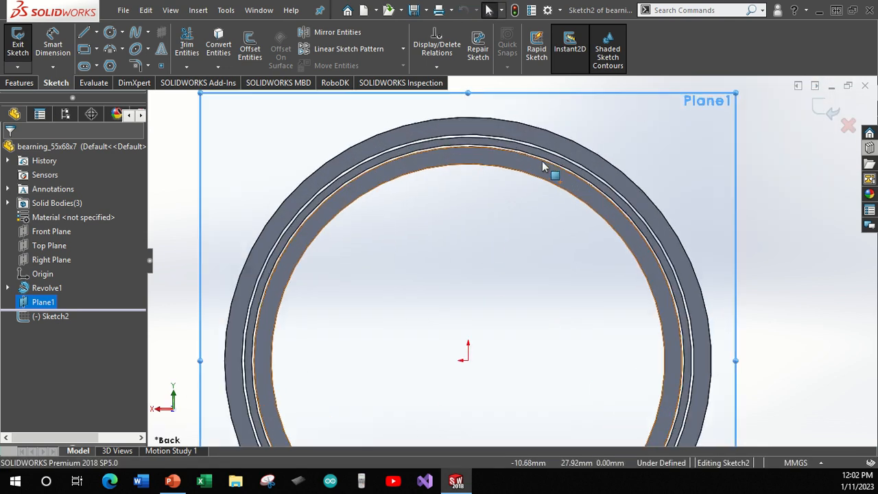
# Divide 13 by 2 in the Casio fx-570VN Plus calculator emulator and return to the sketch.
pyautogui.scroll(6, 455, 151)
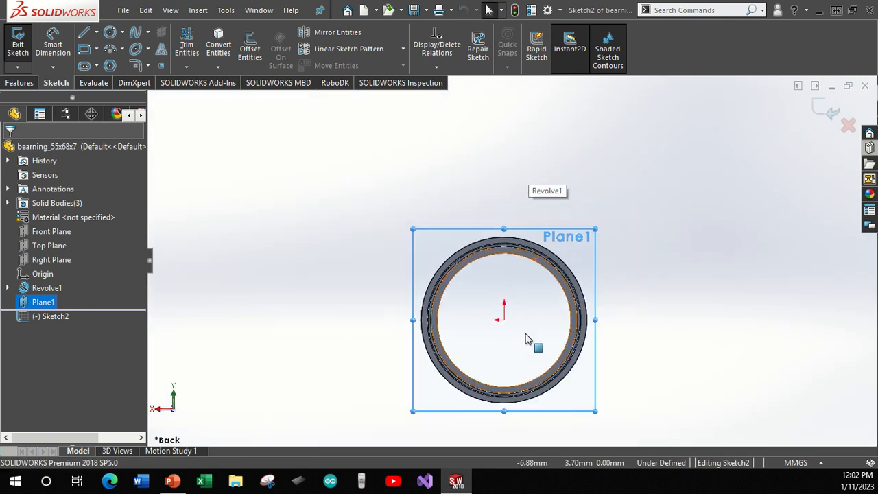
pyautogui.scroll(-4, 511, 307)
pyautogui.scroll(1, 512, 306)
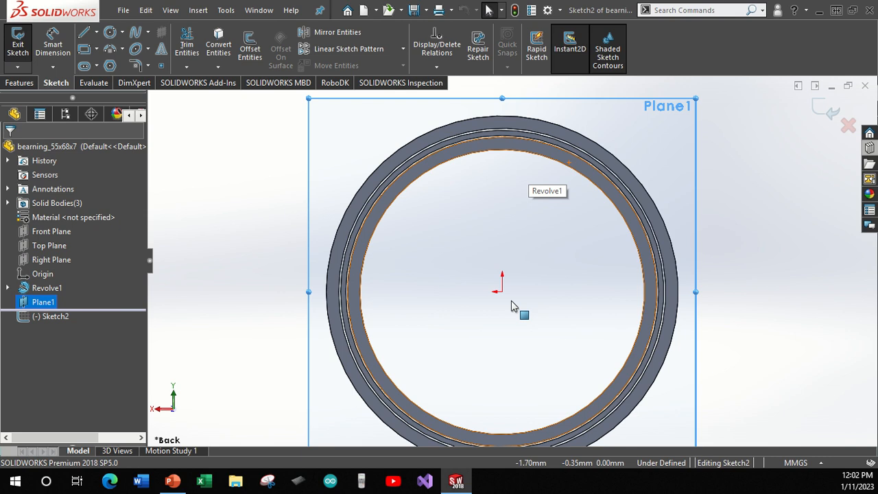
pyautogui.scroll(1, 511, 306)
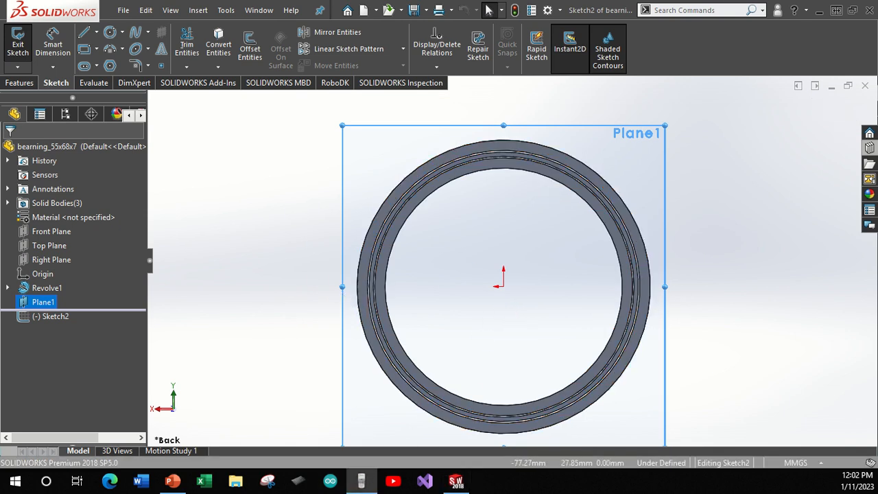
pyautogui.moveTo(679, 67); pyautogui.dragTo(115, 67)
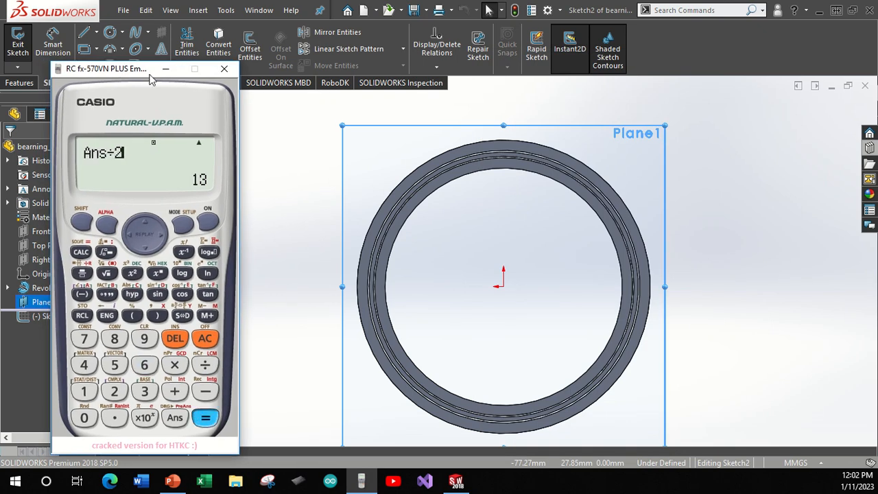
pyautogui.press('Return')
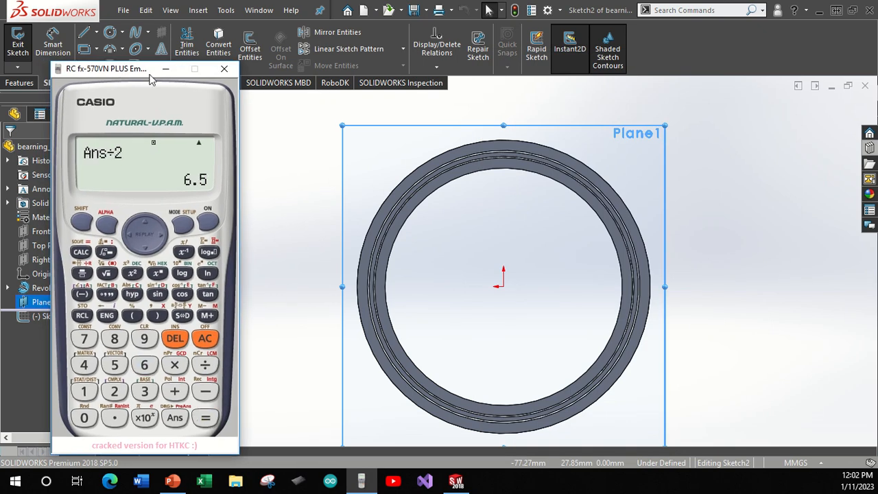
pyautogui.click(225, 72)
# Sketch a circle about 61.24 mm in diameter centred on the origin, along the middle ring between the inner and outer rings.
pyautogui.click(110, 32)
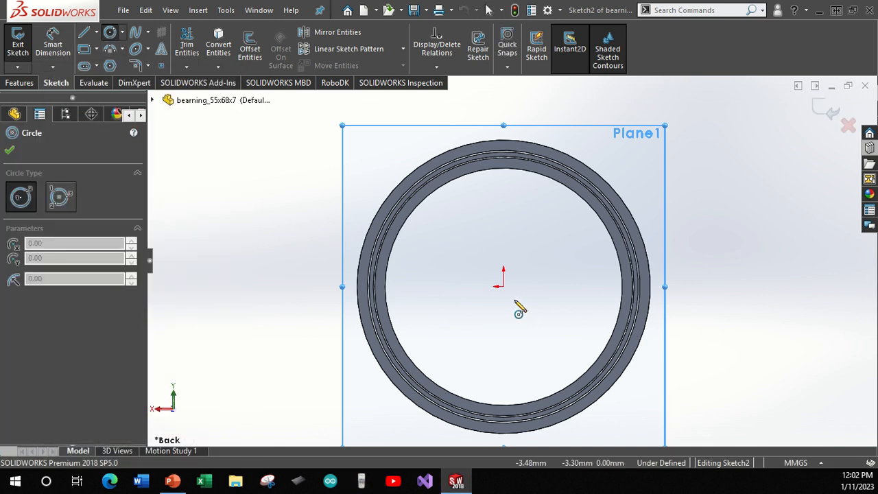
pyautogui.click(504, 286)
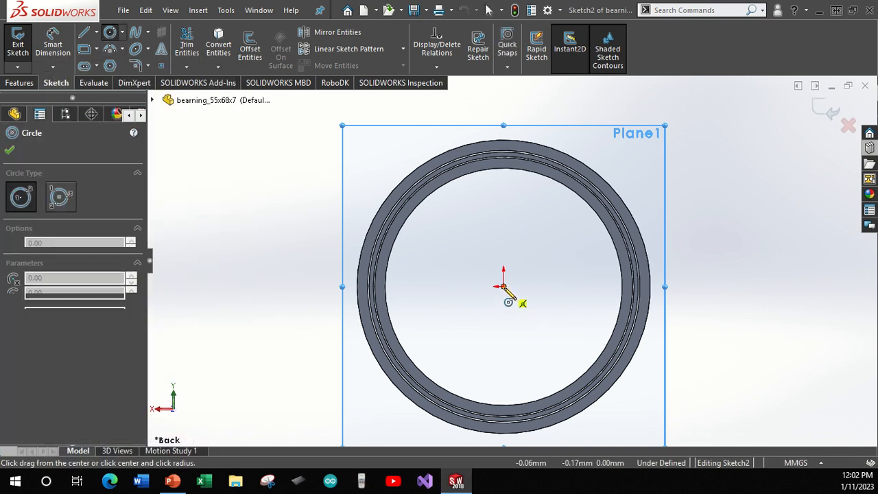
pyautogui.scroll(-3, 513, 163)
pyautogui.click(508, 186)
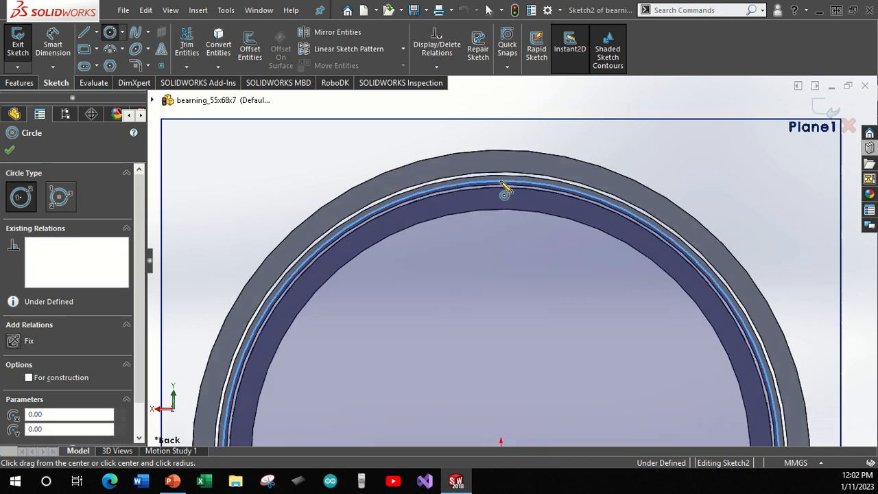
pyautogui.click(9, 149)
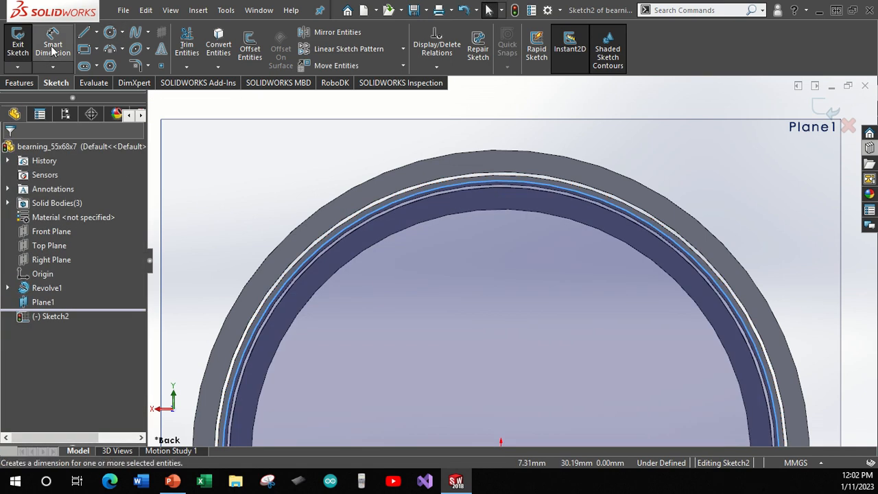
# Place a diameter dimension on the new circle, outside the bearing beyond the plane's edge.
pyautogui.click(53, 45)
pyautogui.press('f')
pyautogui.scroll(-5, 590, 313)
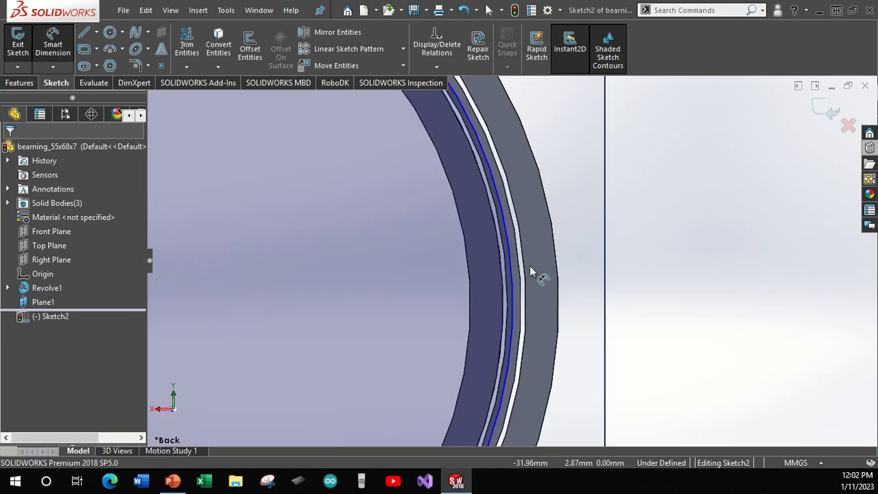
pyautogui.click(511, 264)
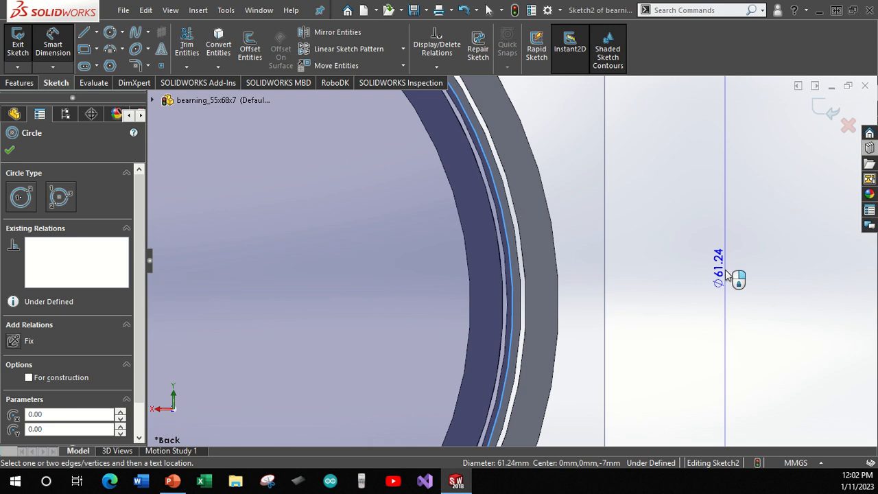
pyautogui.click(728, 274)
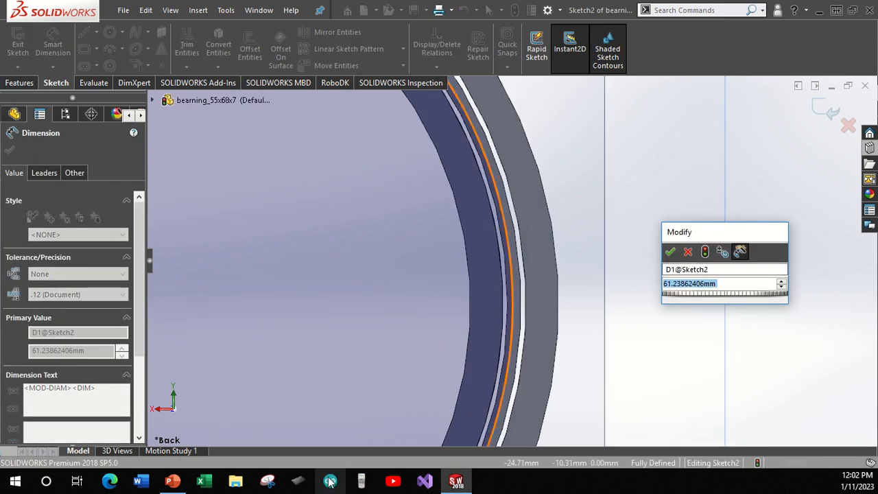
# Add 55 to half of 13 in the calculator emulator and set the circle's diameter to 61.5 mm.
pyautogui.click(361, 481)
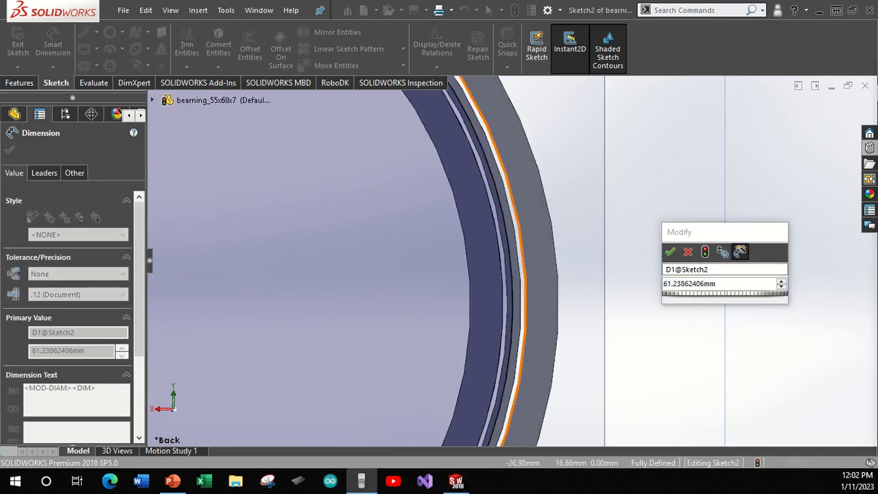
pyautogui.moveTo(483, 85); pyautogui.dragTo(273, 90)
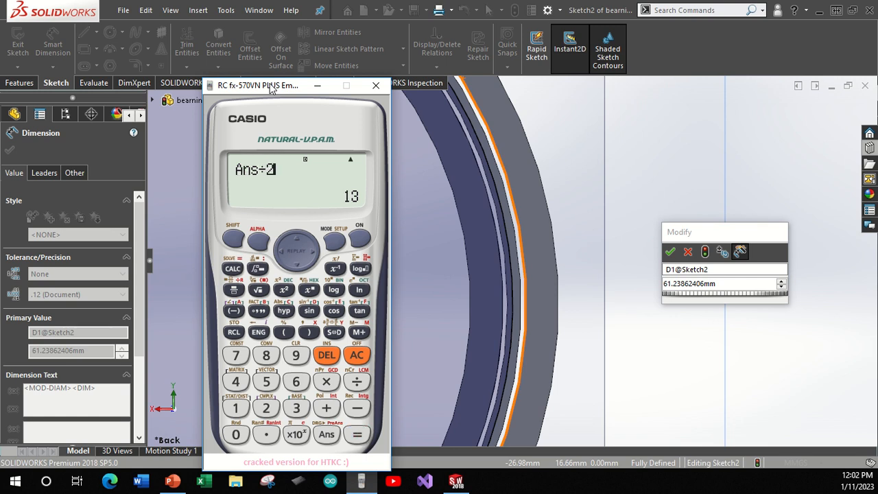
pyautogui.write('+55')
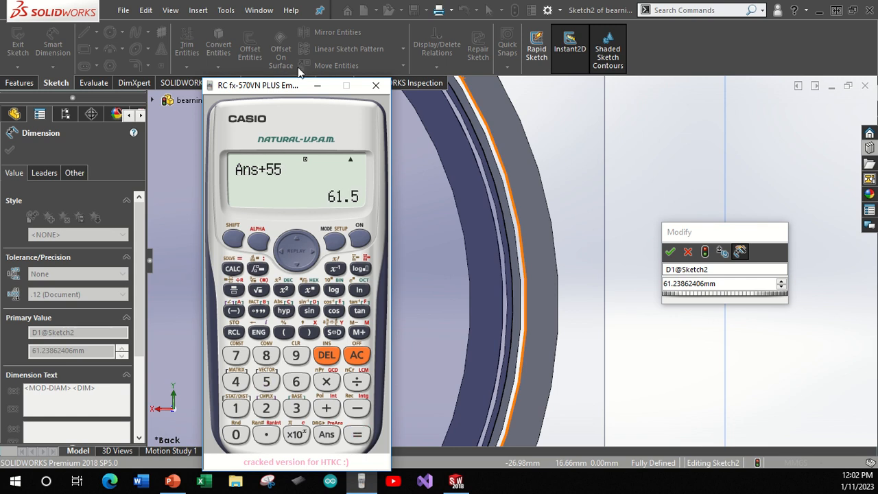
pyautogui.click(380, 88)
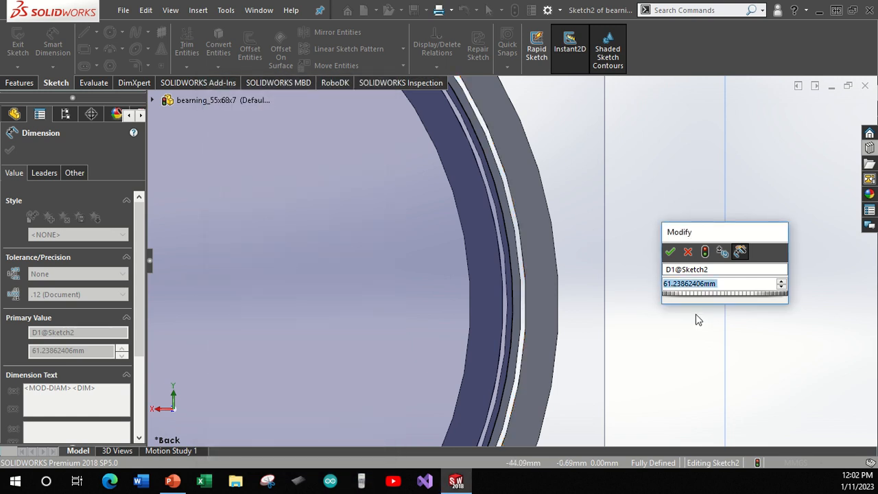
pyautogui.write('61.5')
pyautogui.press('Return')
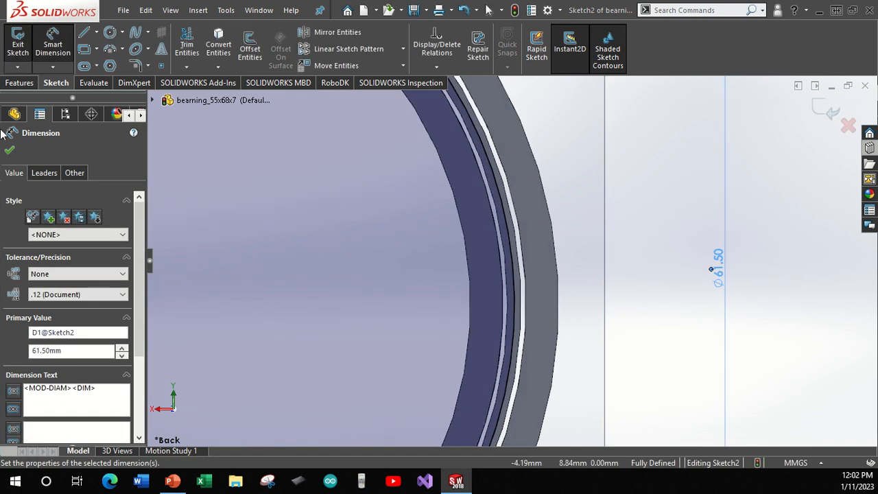
pyautogui.click(8, 151)
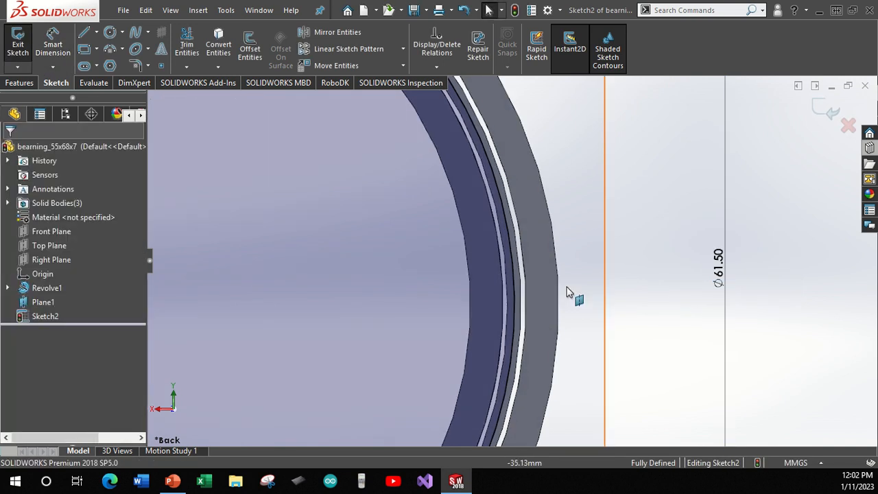
# Convert the 61.5 mm circle to construction geometry.
pyautogui.click(354, 298)
pyautogui.click(29, 323)
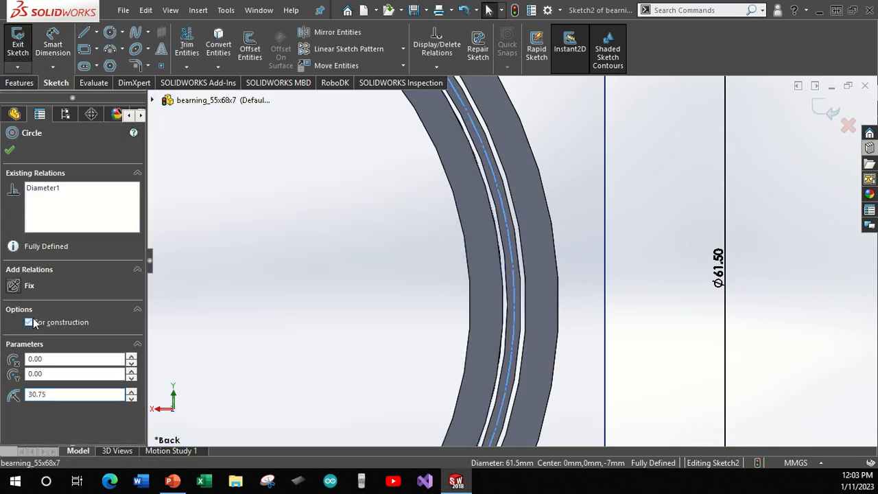
pyautogui.click(9, 150)
# Sketch a circle about 3.31 mm in diameter centred on the uppermost point of the construction circle.
pyautogui.scroll(5, 457, 239)
pyautogui.scroll(-8, 467, 237)
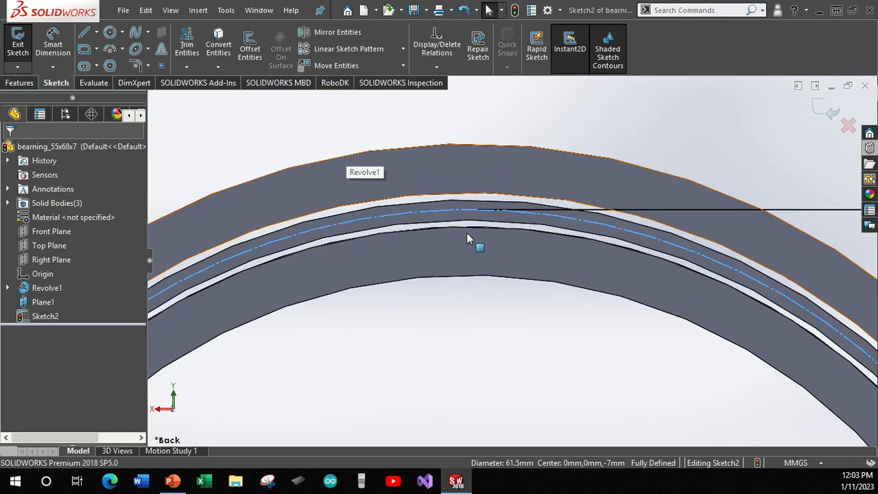
pyautogui.scroll(-2, 521, 231)
pyautogui.click(109, 32)
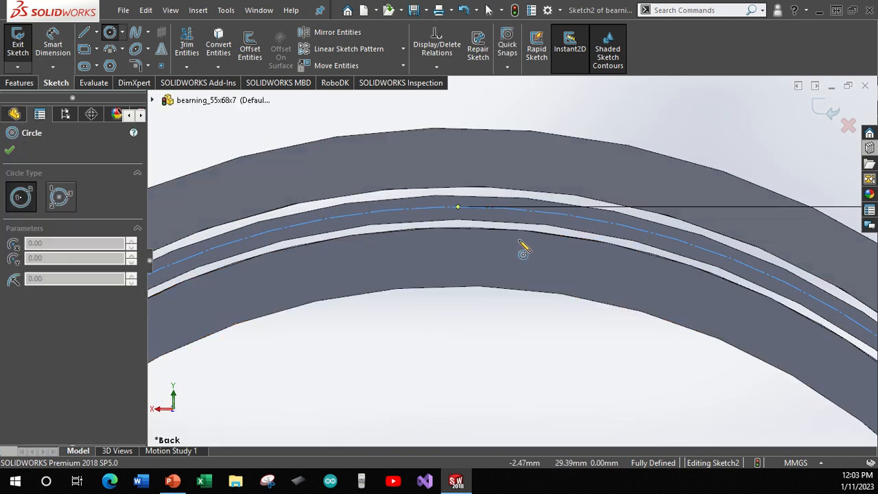
pyautogui.click(458, 207)
pyautogui.click(481, 239)
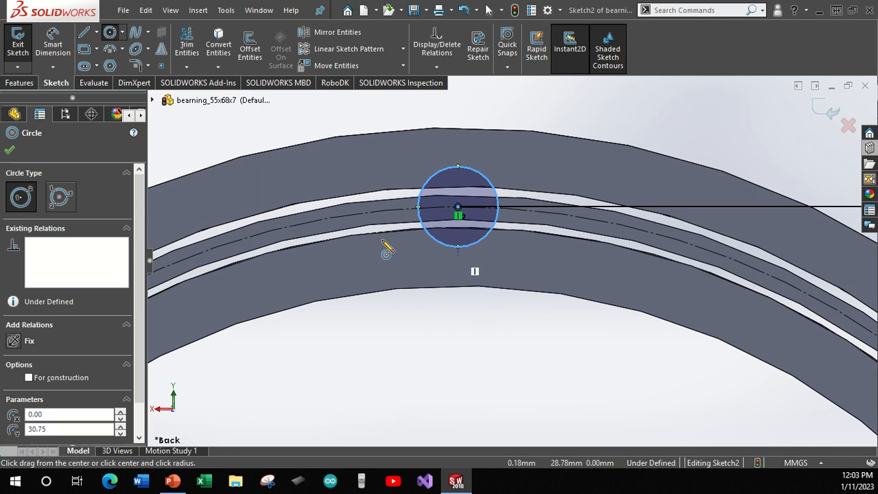
pyautogui.click(10, 152)
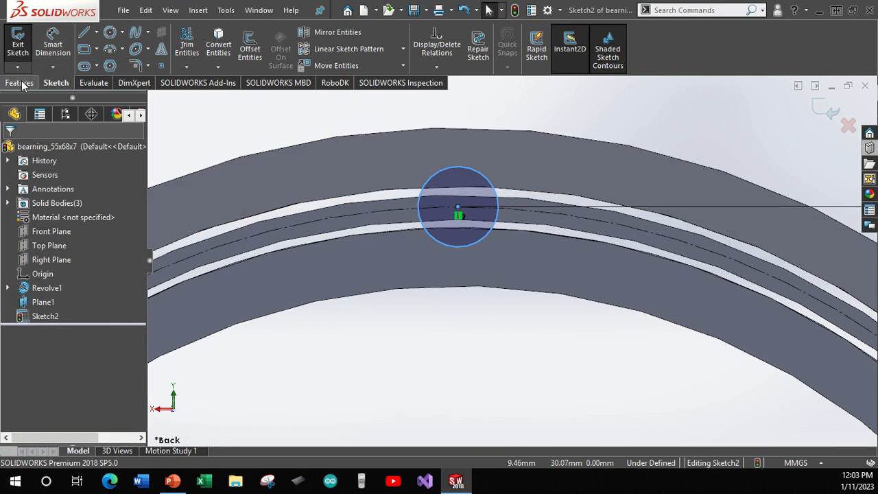
# Dimension the small circle's diameter as 3.3 mm.
pyautogui.click(52, 44)
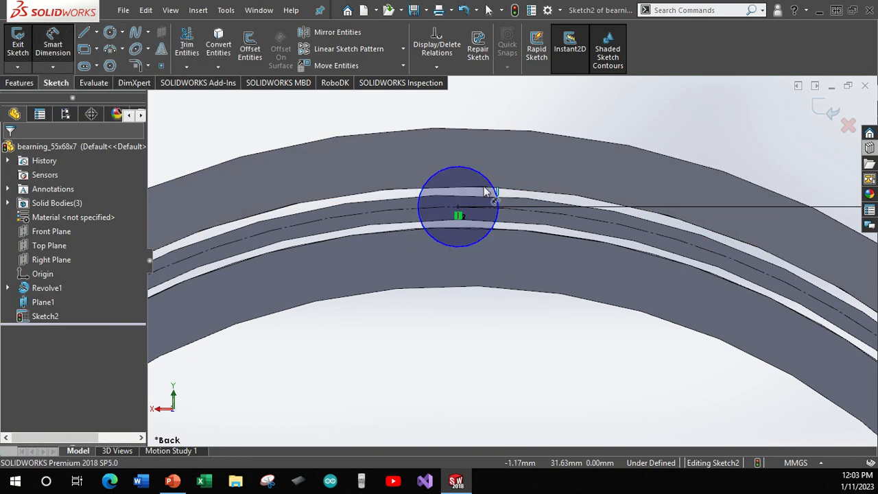
pyautogui.click(495, 184)
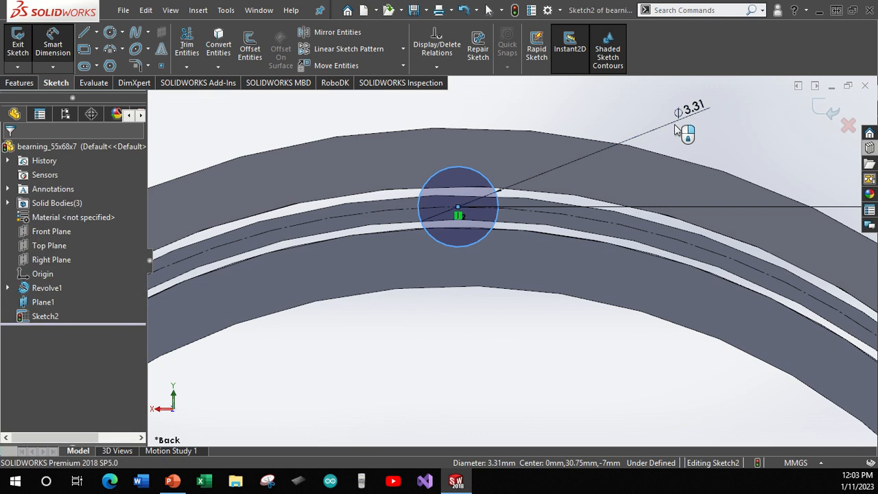
pyautogui.click(679, 131)
pyautogui.write('3.3')
pyautogui.press('Return')
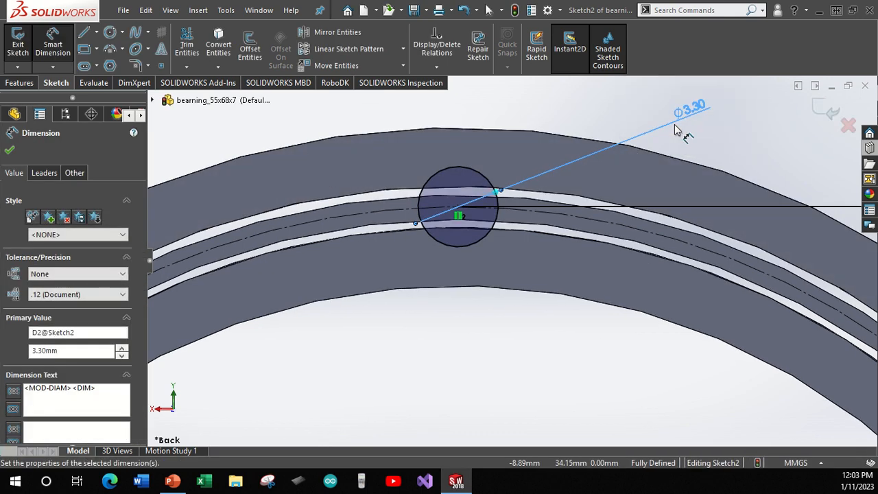
pyautogui.click(10, 151)
# Try an extruded cut of the 3.3 mm circle, reversed into the rings with a blind depth of 3 mm.
pyautogui.moveTo(324, 237); pyautogui.dragTo(437, 288, button='middle')
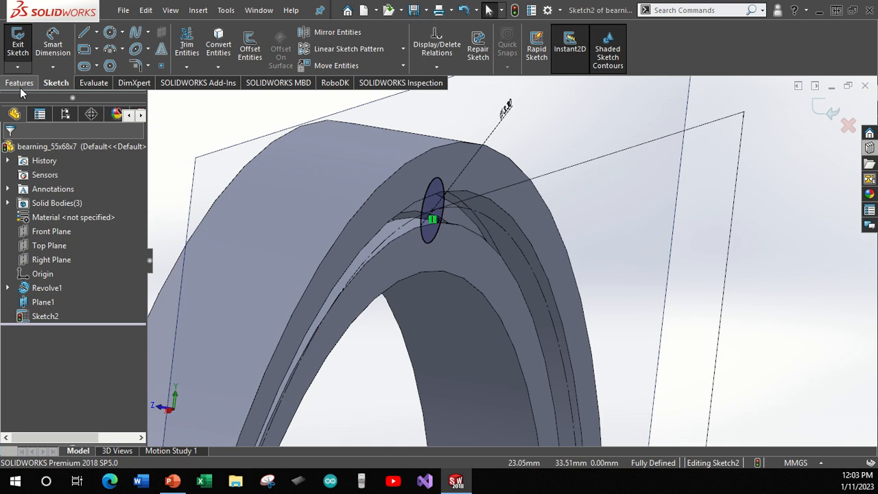
pyautogui.click(19, 82)
pyautogui.click(194, 44)
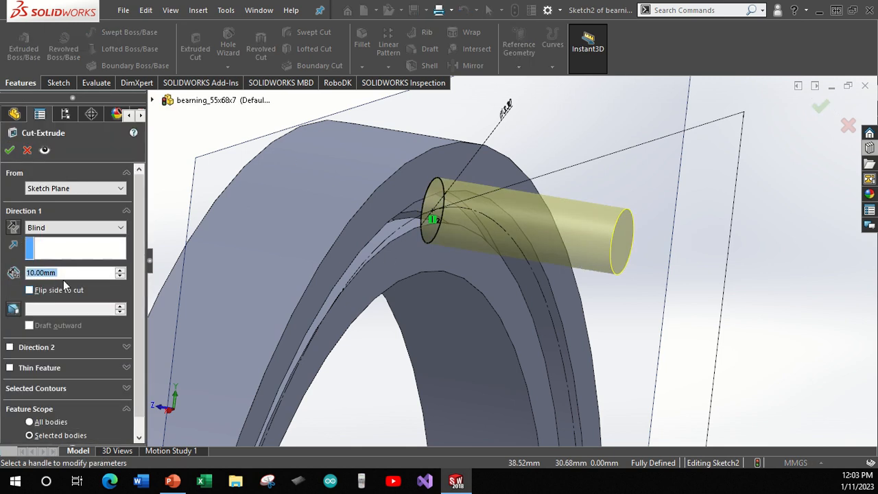
pyautogui.click(13, 227)
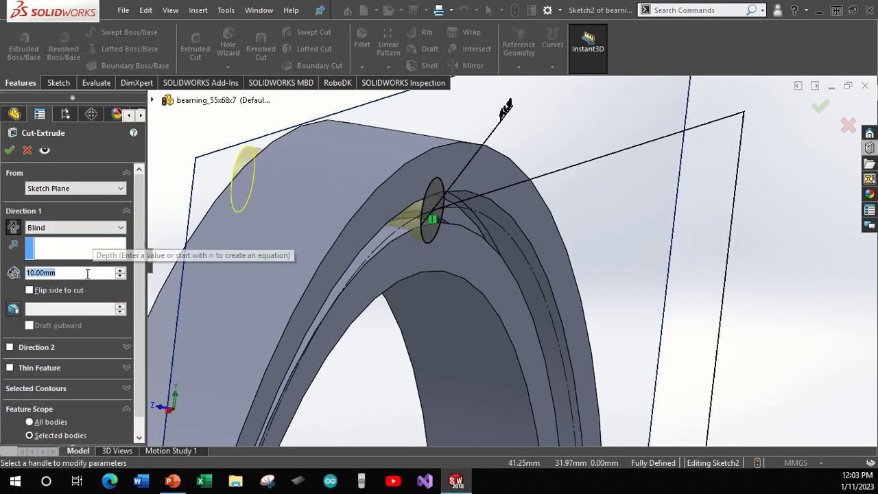
pyautogui.write('3')
pyautogui.press('Return')
# Set the blind cut's depth to 2.5 mm and create the extruded cut.
pyautogui.moveTo(263, 325)
pyautogui.mouseDown(button='middle')
pyautogui.moveTo(349, 280)
pyautogui.moveTo(329, 141)
pyautogui.moveTo(314, 251)
pyautogui.moveTo(309, 210)
pyautogui.moveTo(335, 262)
pyautogui.moveTo(347, 257)
pyautogui.moveTo(337, 262)
pyautogui.moveTo(343, 204)
pyautogui.moveTo(365, 291)
pyautogui.moveTo(382, 295)
pyautogui.moveTo(342, 295)
pyautogui.moveTo(484, 247)
pyautogui.moveTo(484, 212)
pyautogui.moveTo(480, 220)
pyautogui.mouseUp(button='middle')
pyautogui.scroll(-5, 480, 245)
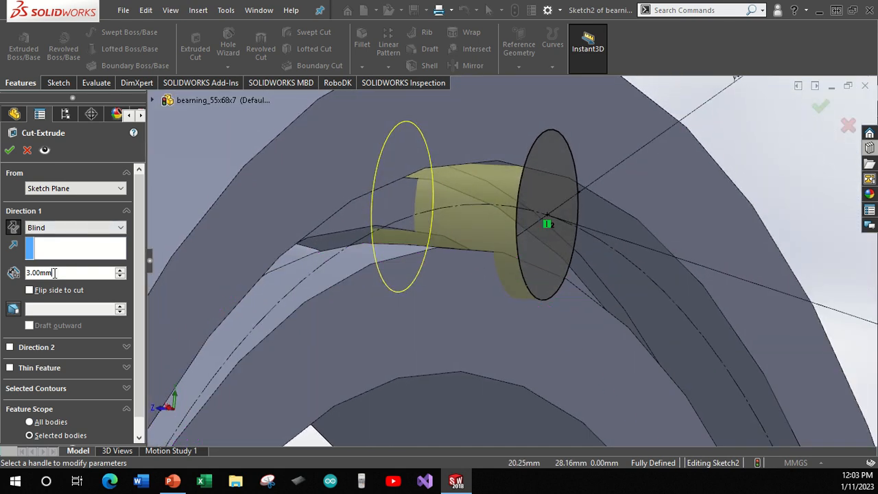
pyautogui.write('2.5')
pyautogui.press('Return')
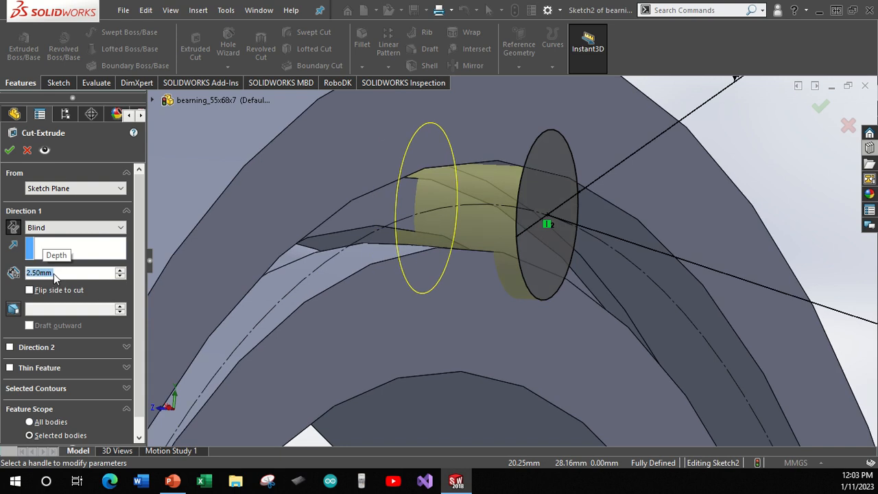
pyautogui.click(10, 151)
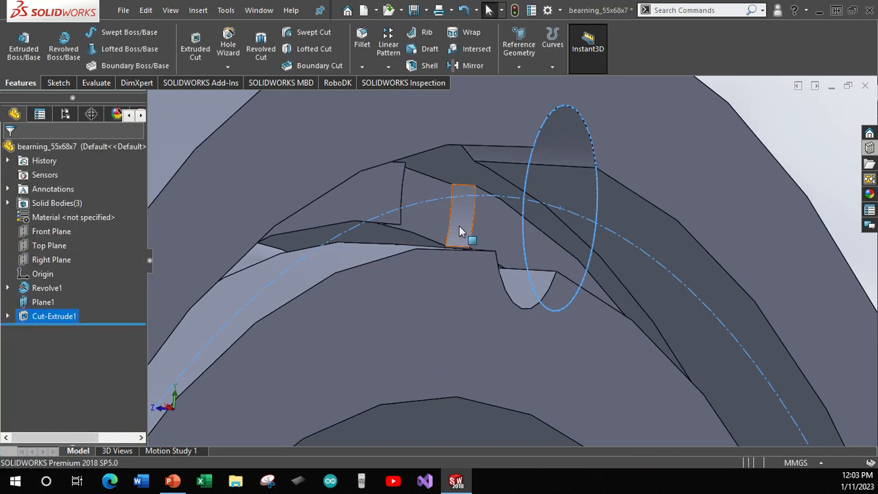
# Inspect the cut through the rings up close and undo the extruded cut.
pyautogui.moveTo(459, 227); pyautogui.dragTo(436, 241, button='middle')
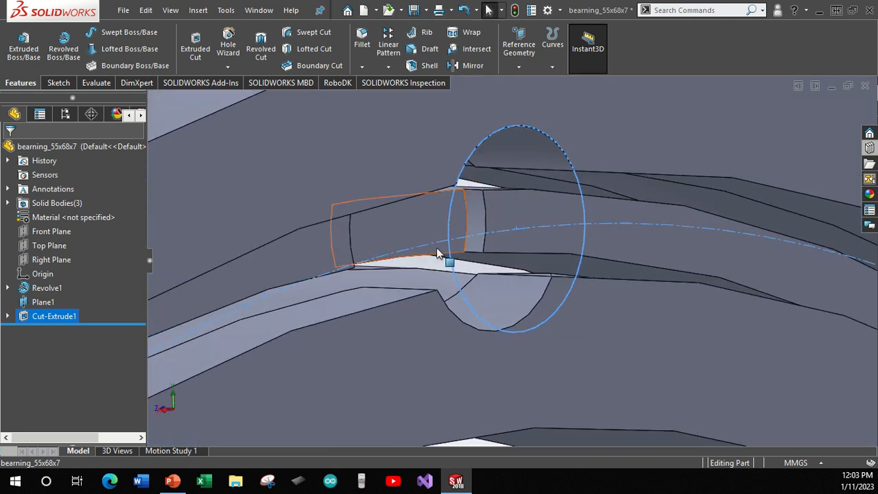
pyautogui.scroll(5, 439, 254)
pyautogui.scroll(-4, 464, 264)
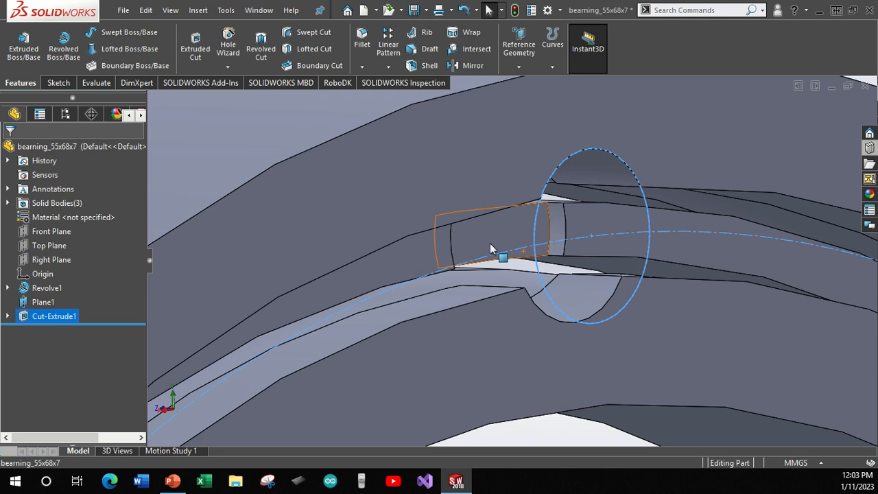
pyautogui.hotkey('ctrl', 'z')
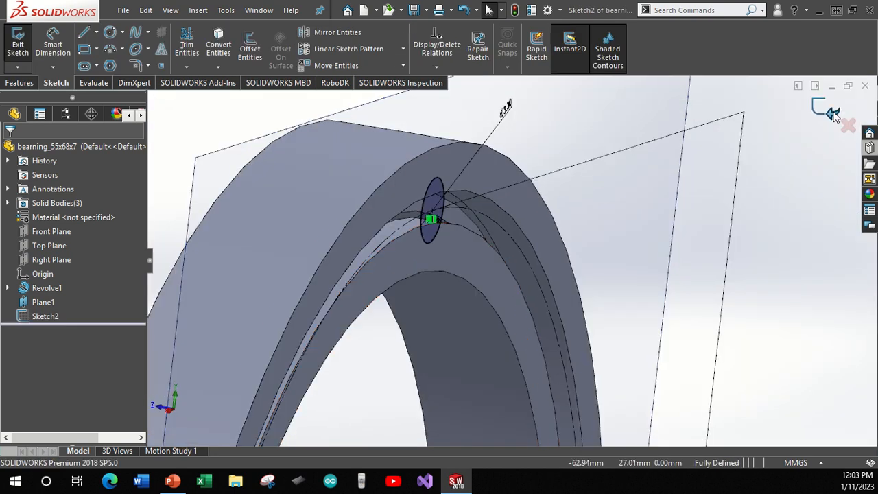
# Close the circle sketch and save the part under the new name bearning_55x68x7_inner_outer.
pyautogui.click(833, 114)
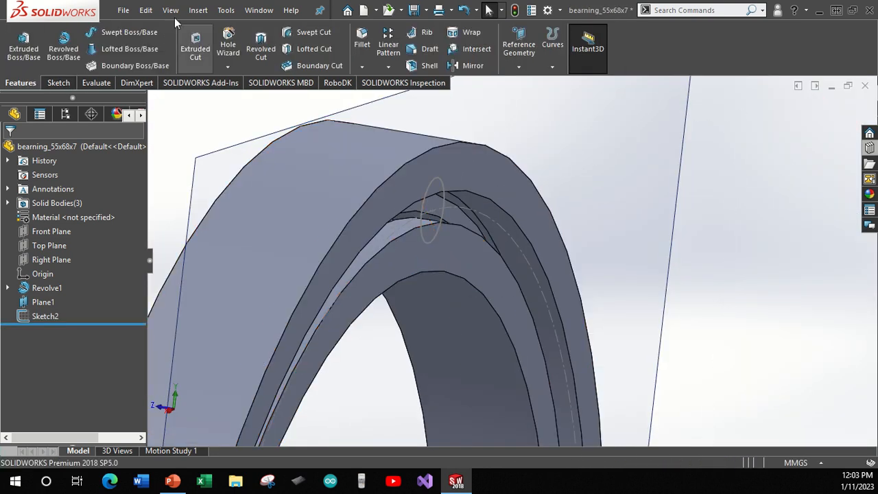
pyautogui.click(123, 10)
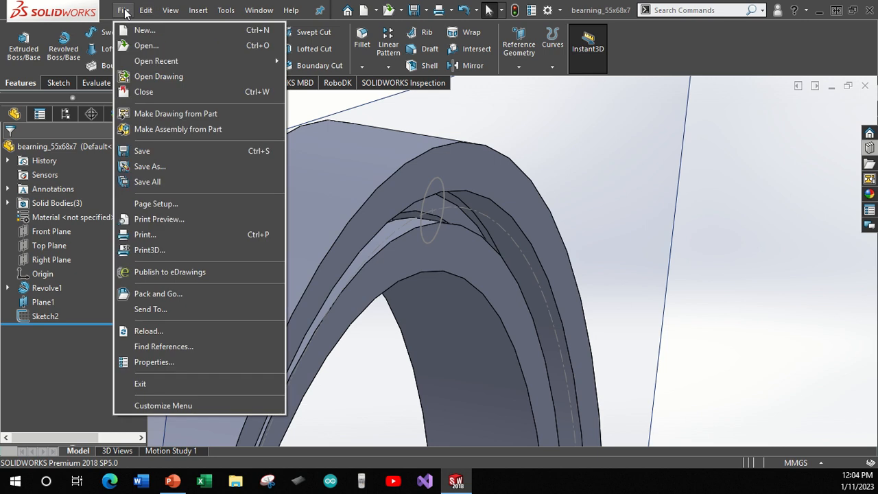
pyautogui.click(137, 150)
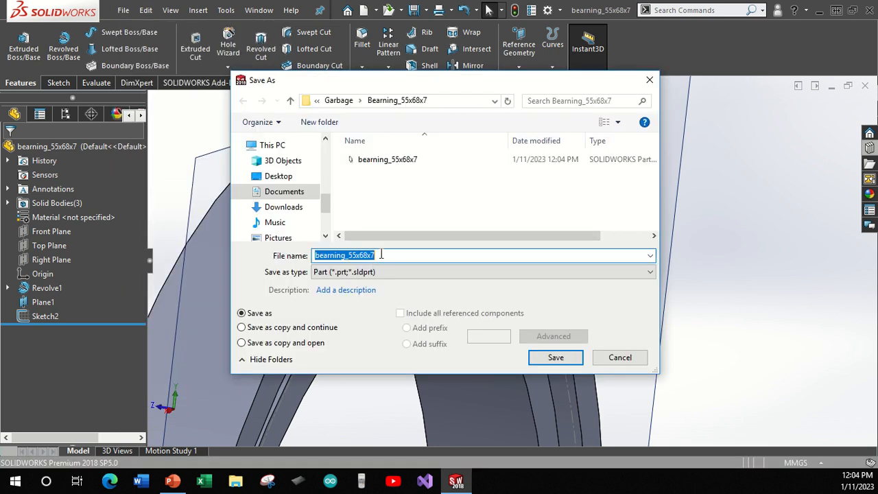
pyautogui.click(382, 255)
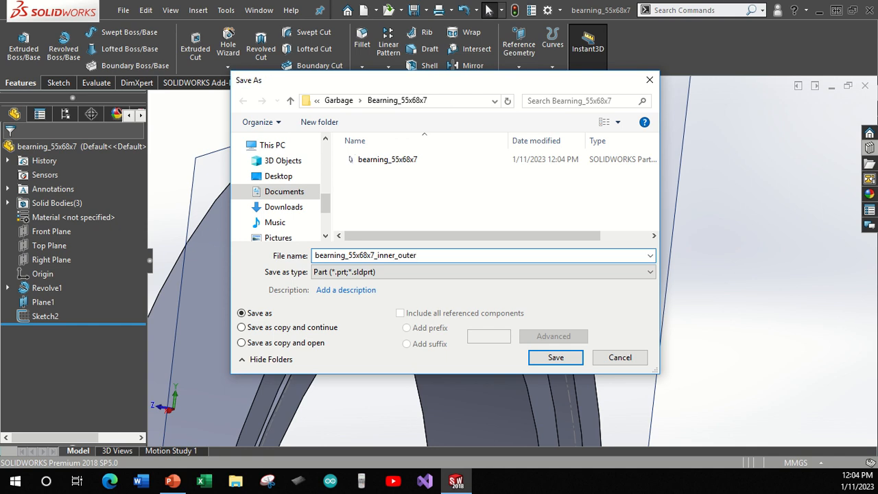
pyautogui.press('Return')
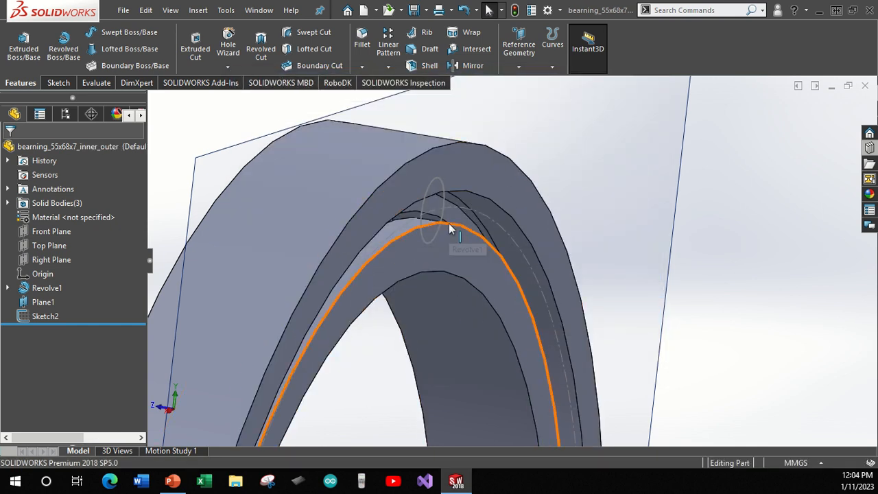
# Open the revolve's profile sketch for editing and view it in the Right orientation around the ring cross-sections.
pyautogui.rightClick(45, 317)
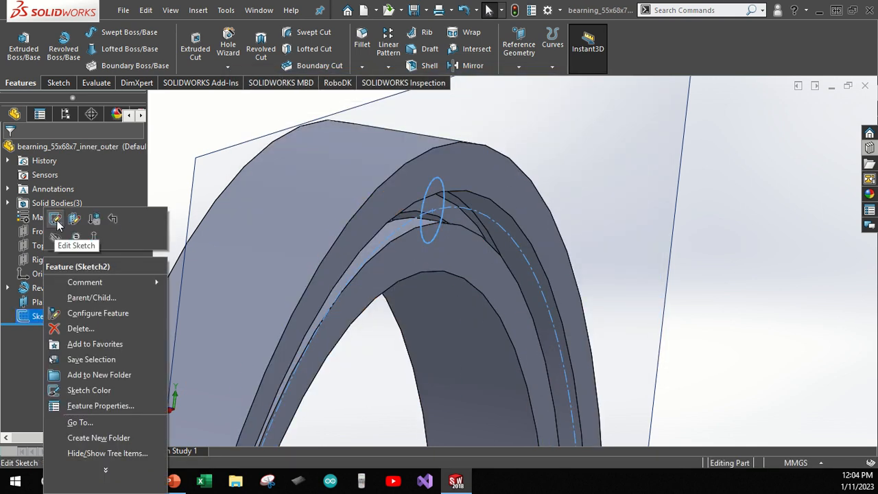
pyautogui.click(238, 200)
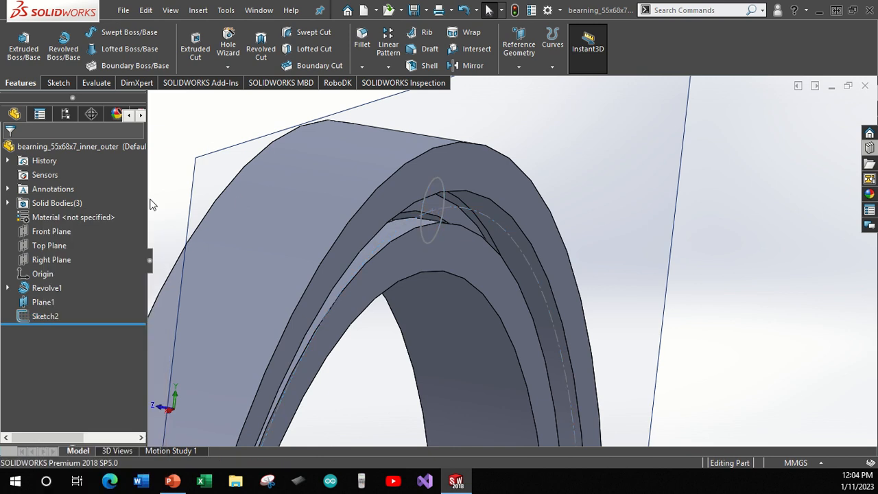
pyautogui.click(6, 288)
pyautogui.rightClick(49, 302)
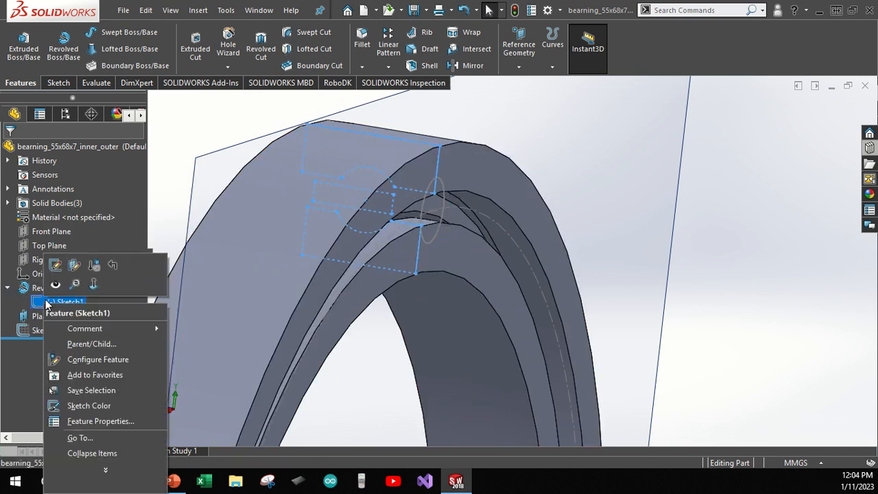
pyautogui.click(55, 264)
pyautogui.press('space')
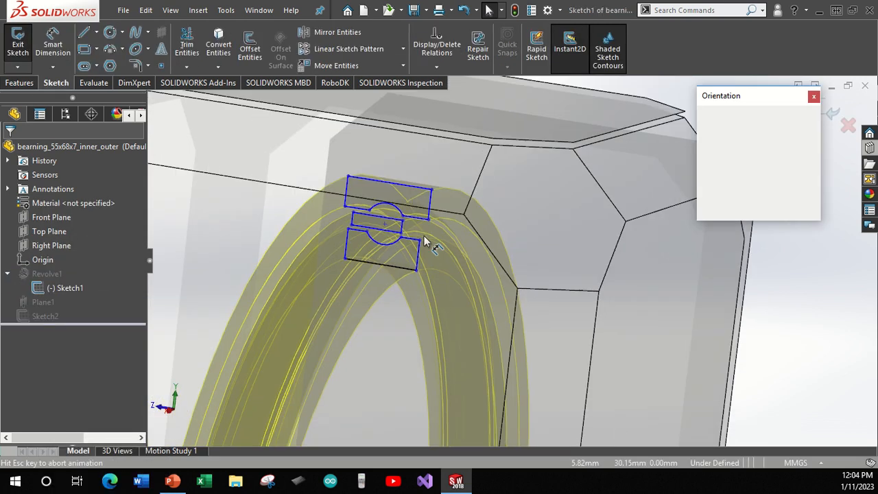
pyautogui.click(412, 311)
pyautogui.scroll(-7, 608, 129)
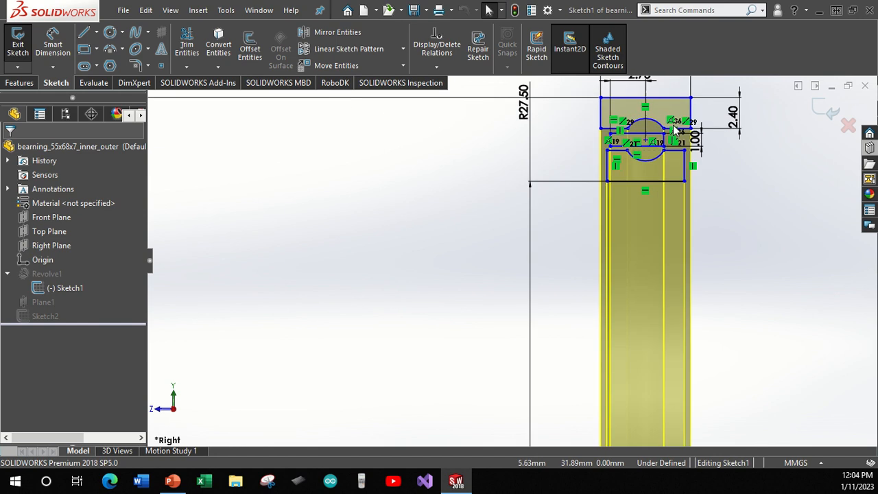
pyautogui.scroll(-5, 610, 184)
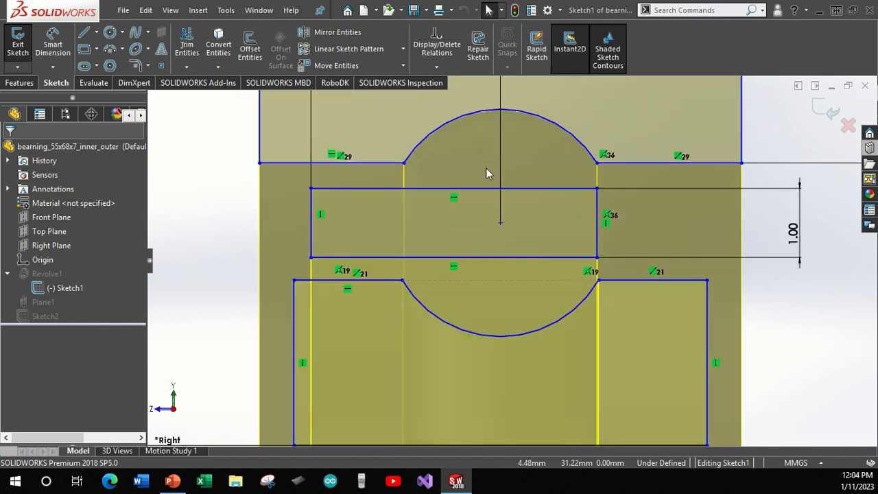
# Trim away the middle rectangle between the inner and outer ring profiles and exit the sketch to rebuild the revolve.
pyautogui.click(186, 45)
pyautogui.moveTo(630, 217)
pyautogui.mouseDown()
pyautogui.moveTo(547, 188)
pyautogui.moveTo(529, 268)
pyautogui.mouseUp()
pyautogui.moveTo(306, 222); pyautogui.dragTo(305, 222)
pyautogui.scroll(7, 536, 217)
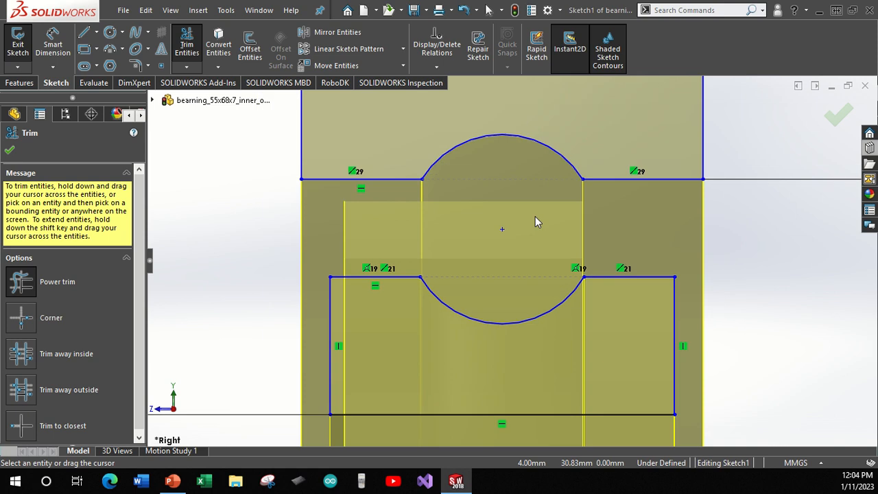
pyautogui.click(830, 121)
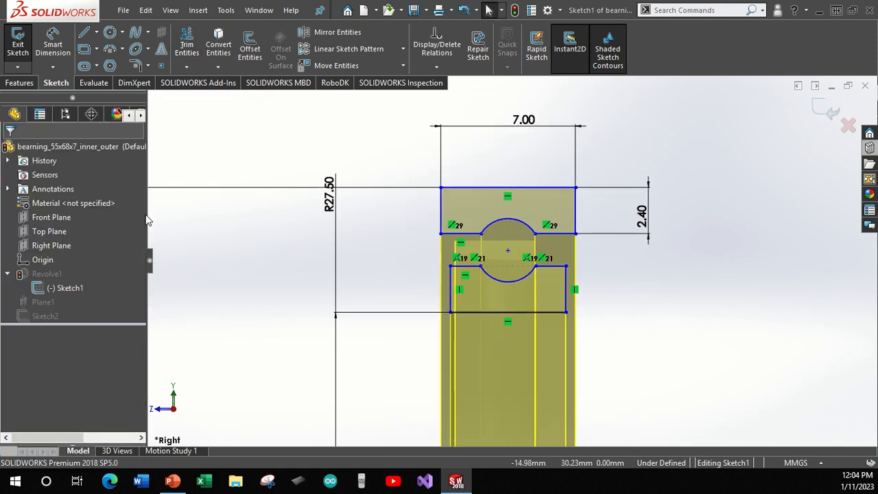
pyautogui.click(828, 113)
pyautogui.scroll(1, 589, 269)
pyautogui.moveTo(580, 265); pyautogui.dragTo(439, 271, button='middle')
pyautogui.scroll(-3, 755, 275)
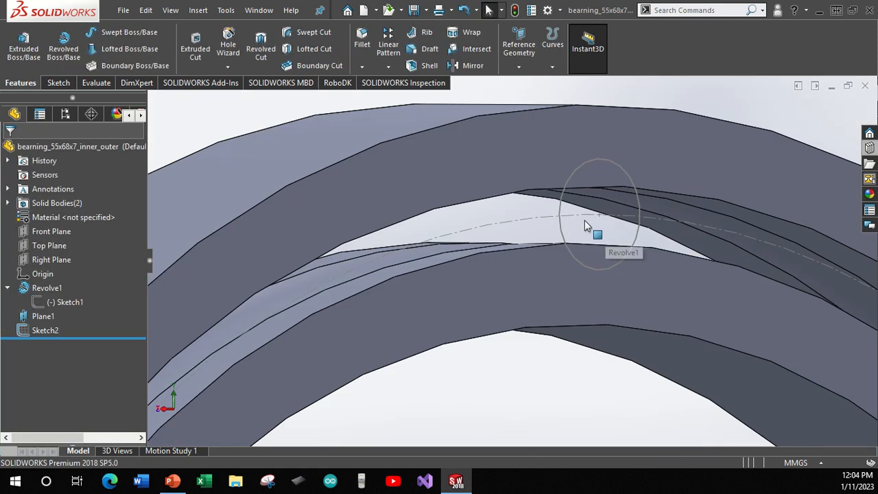
# Cut the 3.3 mm circle into both rings as a reversed blind extruded cut 3 mm deep.
pyautogui.rightClick(40, 331)
pyautogui.click(51, 222)
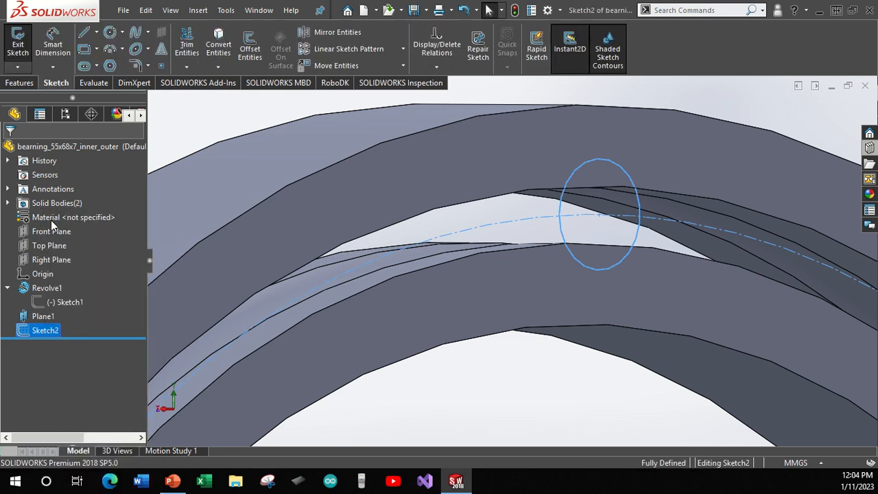
pyautogui.click(21, 83)
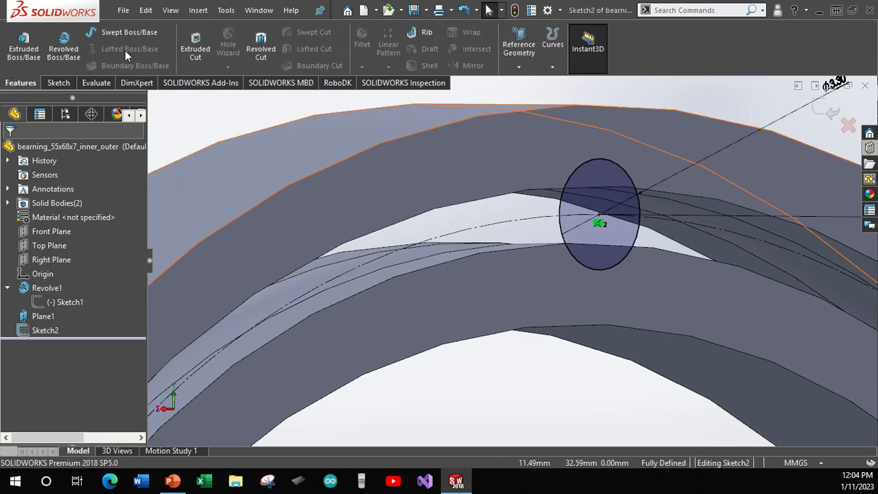
pyautogui.click(194, 49)
pyautogui.write('3')
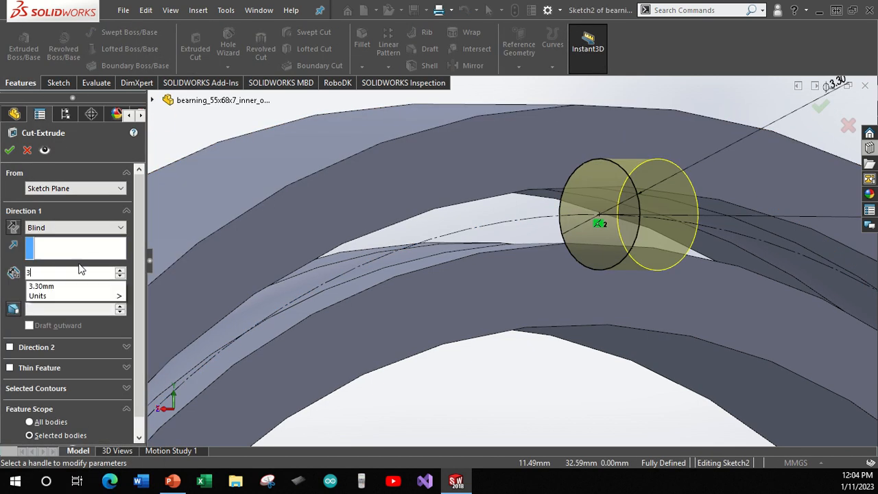
pyautogui.press('Return')
pyautogui.click(11, 229)
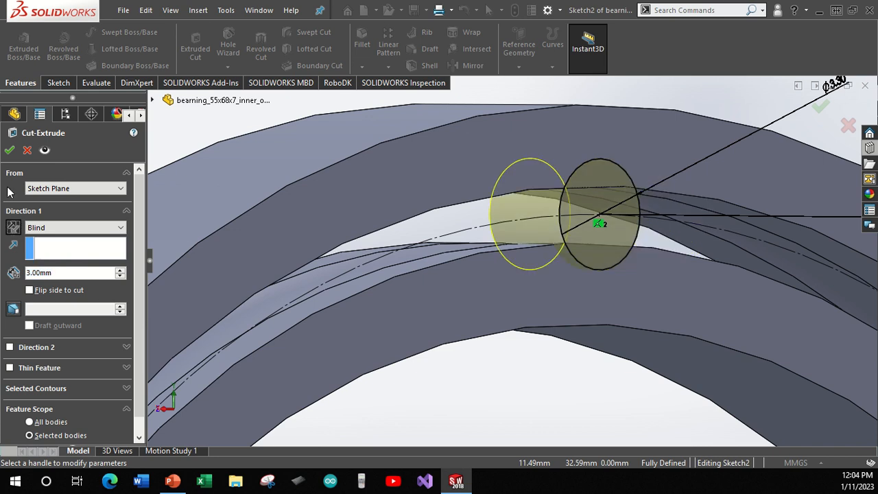
pyautogui.click(10, 150)
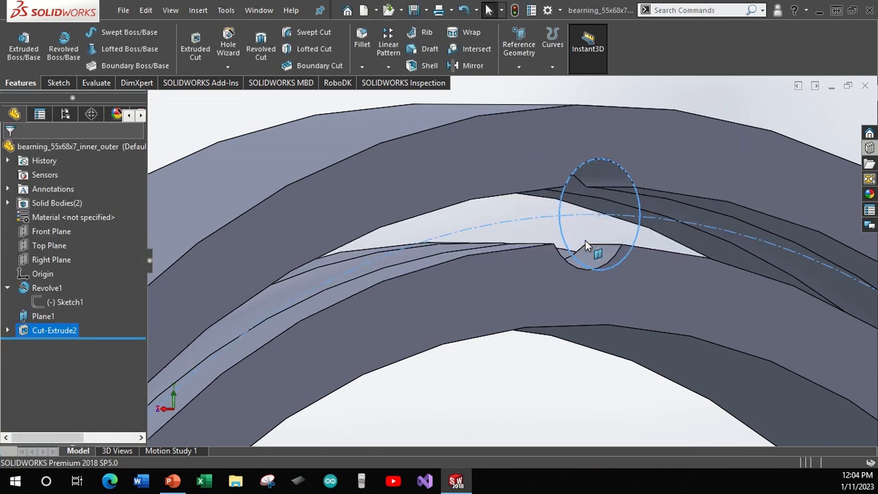
pyautogui.moveTo(584, 247); pyautogui.dragTo(620, 290, button='middle')
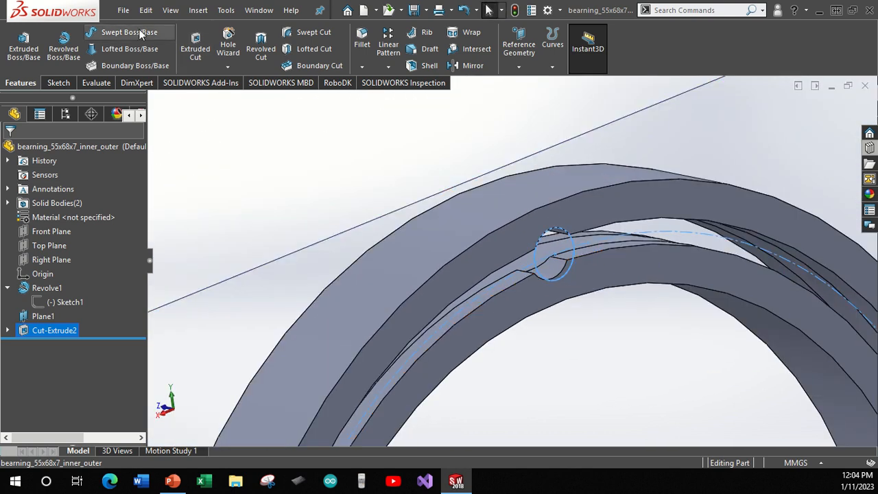
# Save the two-ring part, and save it again under the new name bearning_55x68x7_inner.
pyautogui.click(124, 10)
pyautogui.click(150, 154)
pyautogui.click(123, 10)
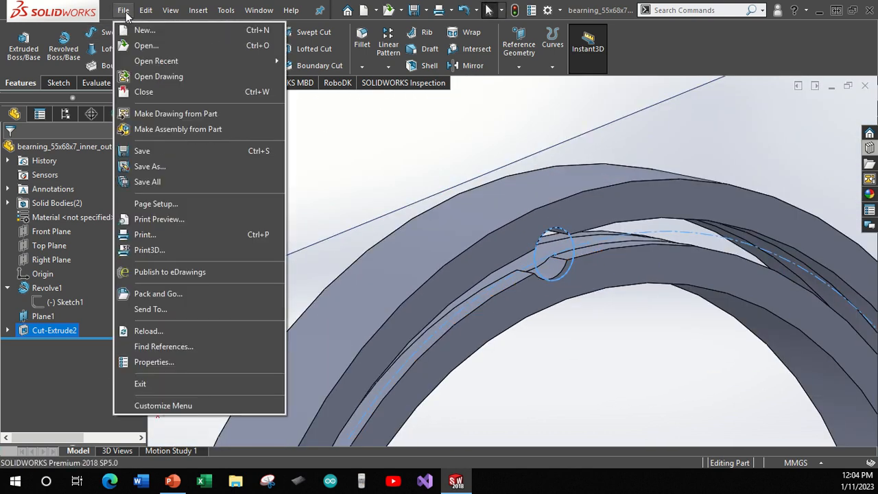
pyautogui.click(152, 167)
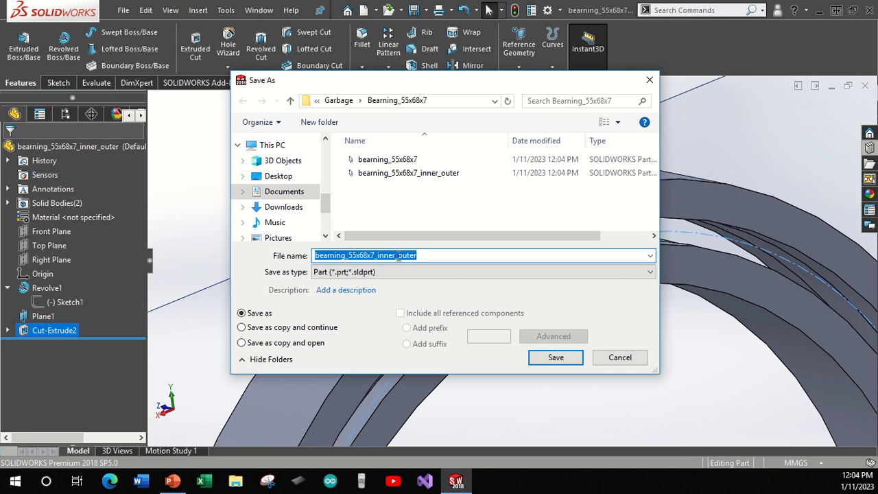
pyautogui.press('BackSpace')
pyautogui.press('BackSpace')
pyautogui.press('BackSpace')
pyautogui.press('BackSpace')
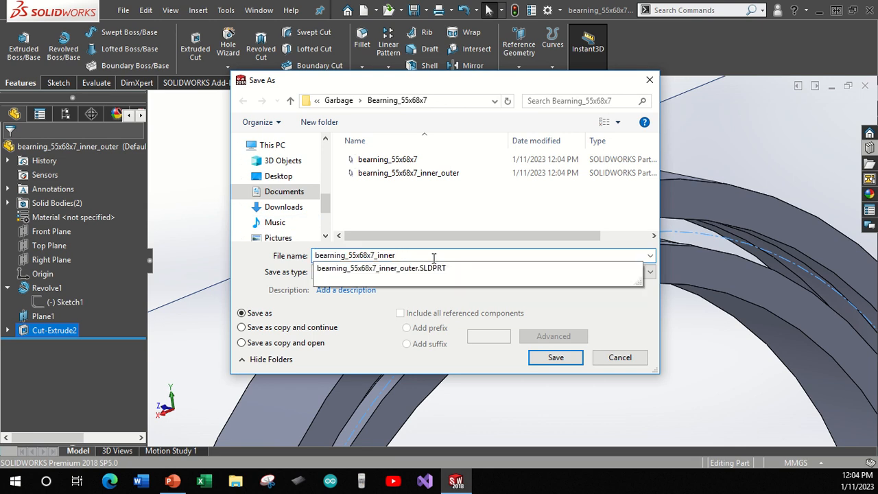
pyautogui.press('Return')
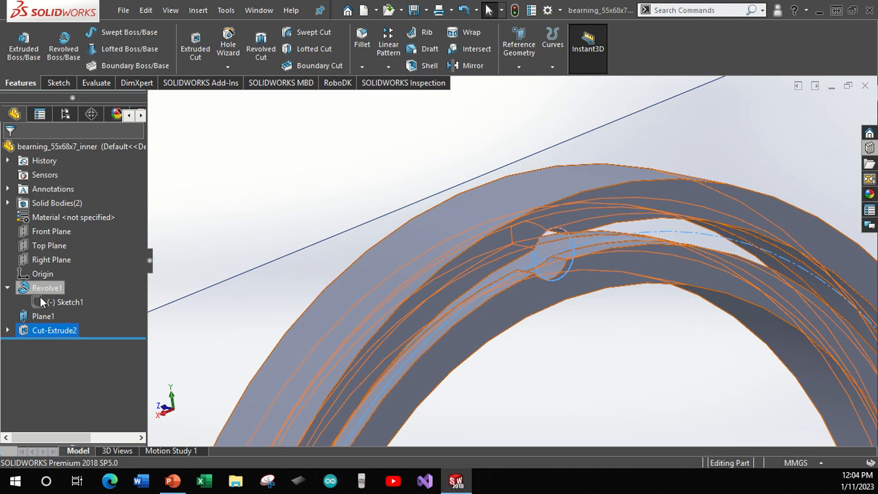
# Reopen the revolve's profile sketch in the inner-ring part and bring the outer ring's profile into view from the Right orientation.
pyautogui.click(45, 302)
pyautogui.rightClick(56, 303)
pyautogui.click(65, 258)
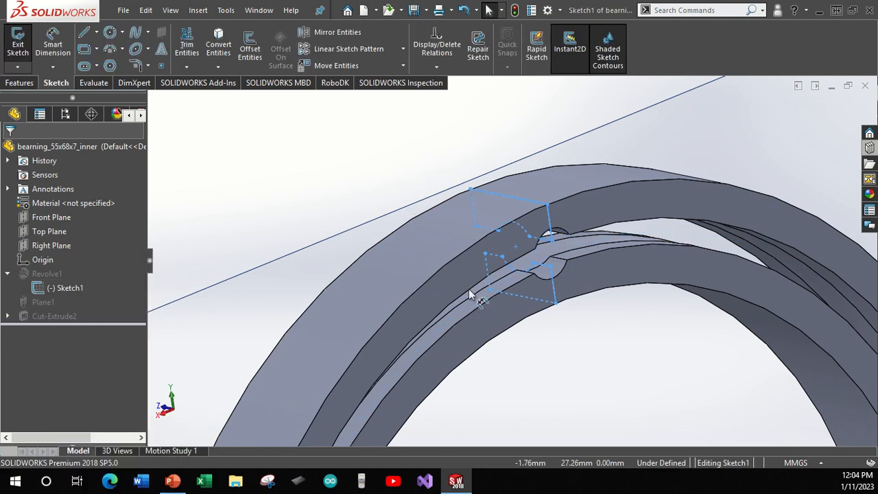
pyautogui.press('space')
pyautogui.click(352, 308)
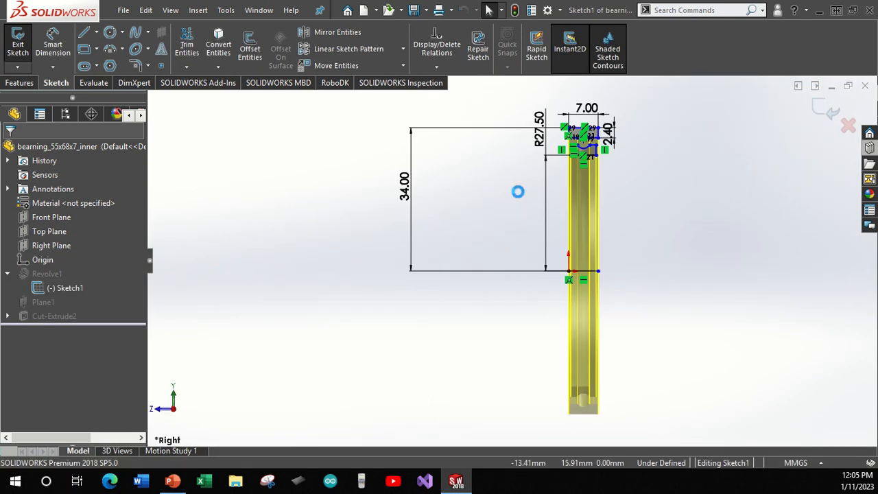
pyautogui.scroll(-3, 520, 187)
pyautogui.scroll(4, 608, 190)
pyautogui.scroll(-7, 584, 182)
pyautogui.scroll(-3, 385, 394)
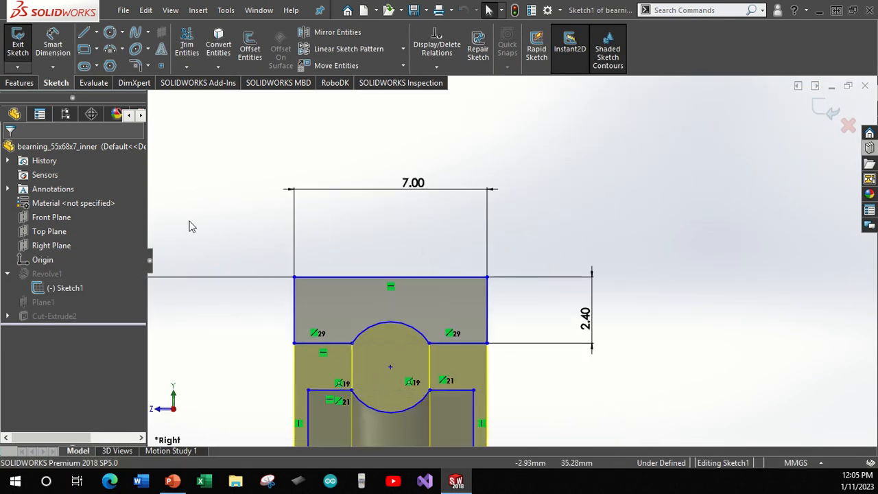
# Trim away the entire outer ring profile and exit the sketch so the revolve rebuilds with only the inner ring.
pyautogui.click(187, 45)
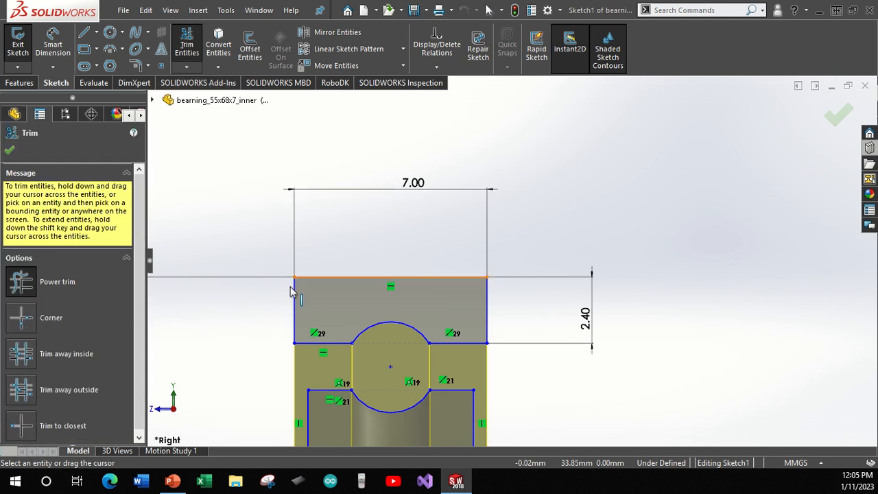
pyautogui.moveTo(291, 291)
pyautogui.mouseDown()
pyautogui.moveTo(349, 289)
pyautogui.moveTo(510, 308)
pyautogui.mouseUp()
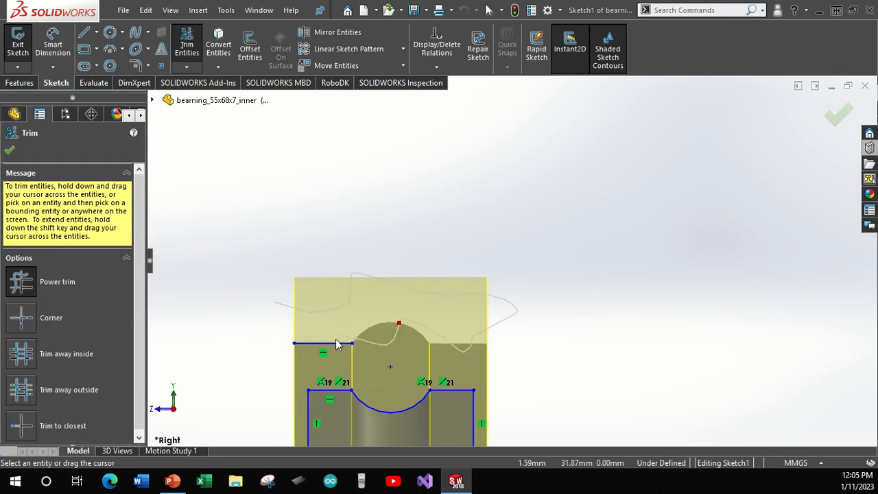
pyautogui.moveTo(336, 344); pyautogui.dragTo(516, 282)
pyautogui.click(838, 114)
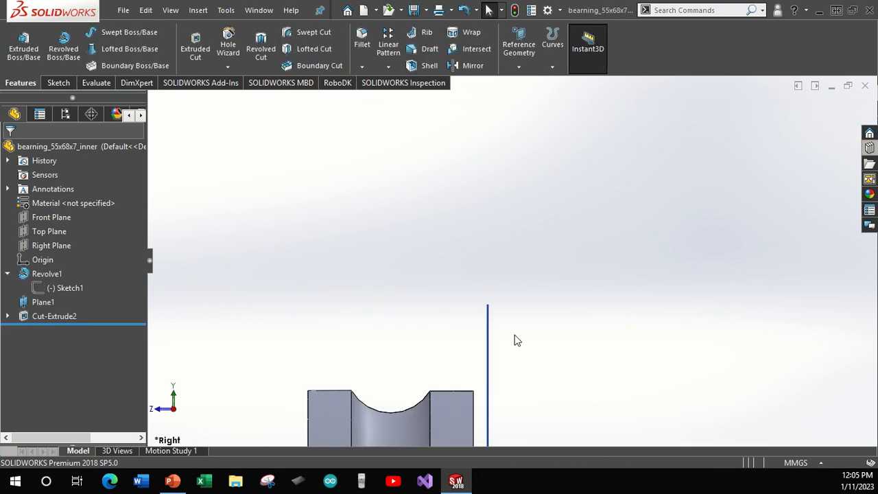
pyautogui.moveTo(515, 339)
pyautogui.mouseDown(button='middle')
pyautogui.moveTo(483, 345)
pyautogui.moveTo(622, 316)
pyautogui.moveTo(580, 326)
pyautogui.mouseUp(button='middle')
pyautogui.scroll(3, 561, 340)
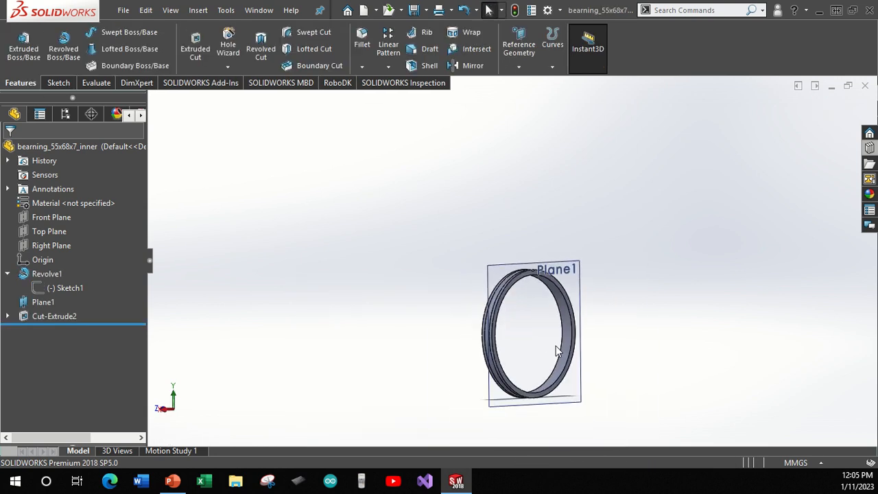
pyautogui.scroll(-5, 556, 346)
# Save the inner-ring part and export it in STL format.
pyautogui.click(131, 11)
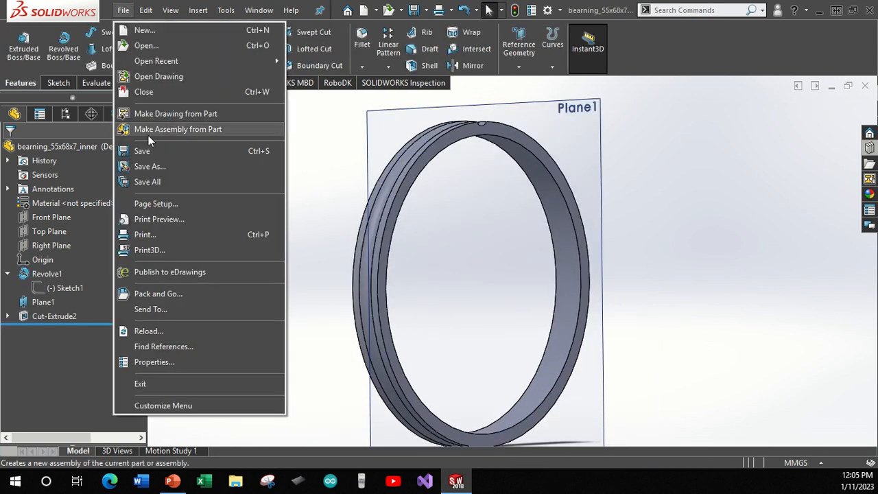
pyautogui.click(151, 151)
pyautogui.click(125, 11)
pyautogui.click(157, 167)
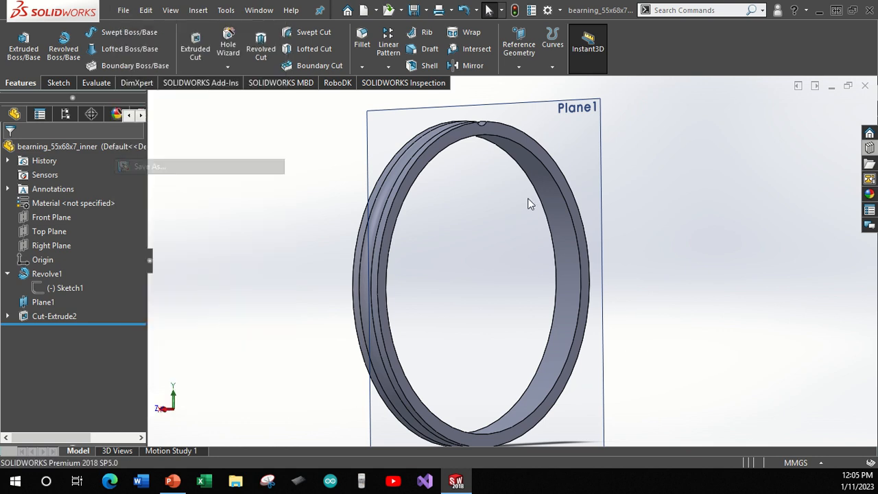
pyautogui.click(418, 273)
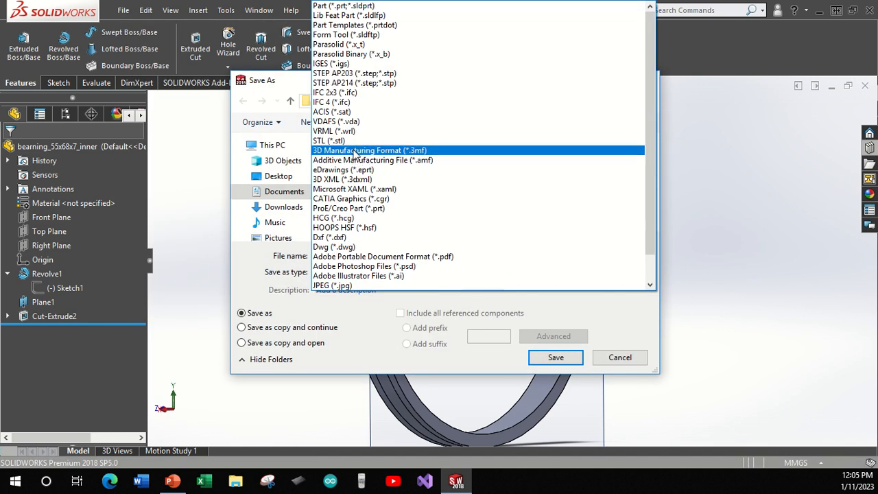
pyautogui.click(328, 140)
pyautogui.click(573, 383)
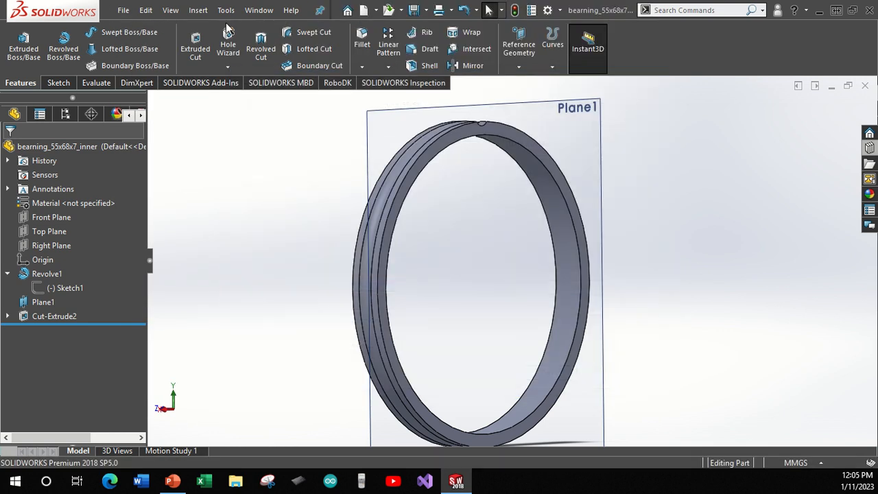
pyautogui.click(124, 10)
pyautogui.click(147, 90)
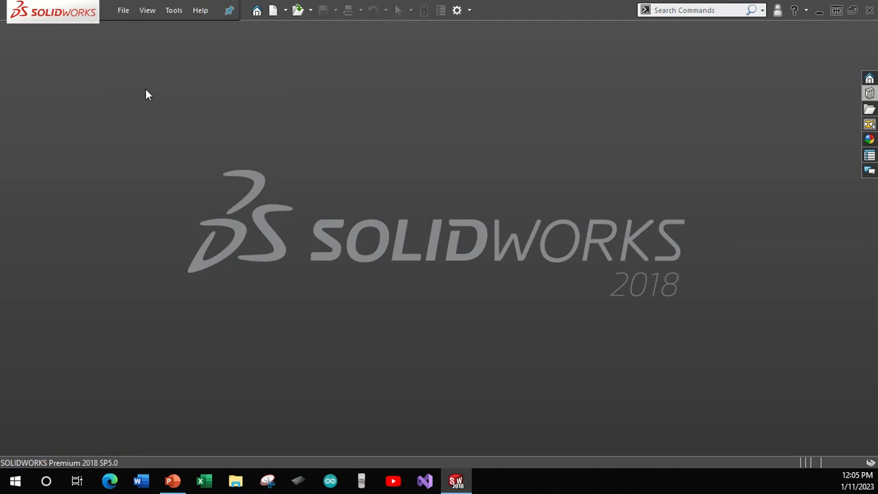
pyautogui.click(123, 13)
pyautogui.click(152, 68)
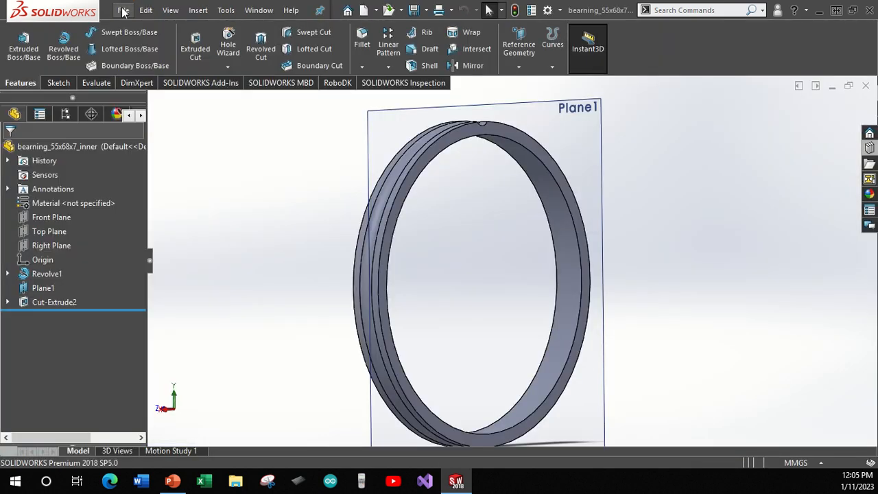
# Close the inner-ring part and open the recent two-ring part bearning_55x68x7_inner_outer.
pyautogui.click(123, 11)
pyautogui.click(147, 90)
pyautogui.click(122, 10)
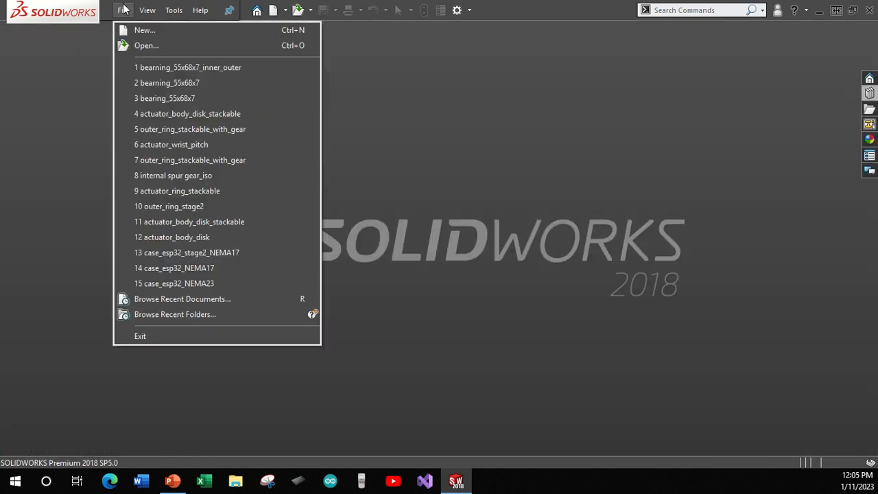
pyautogui.click(146, 69)
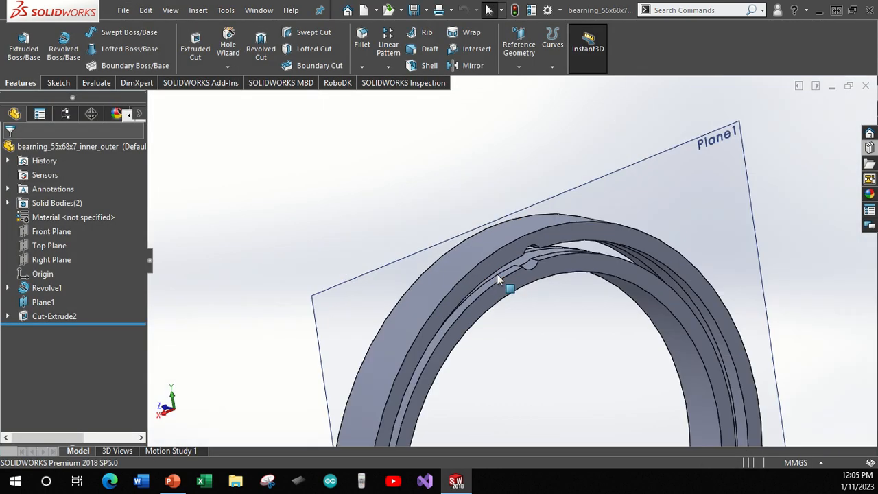
# Open the revolve's profile sketch, try to trim away the outer ring's profile, and undo that trim.
pyautogui.click(8, 289)
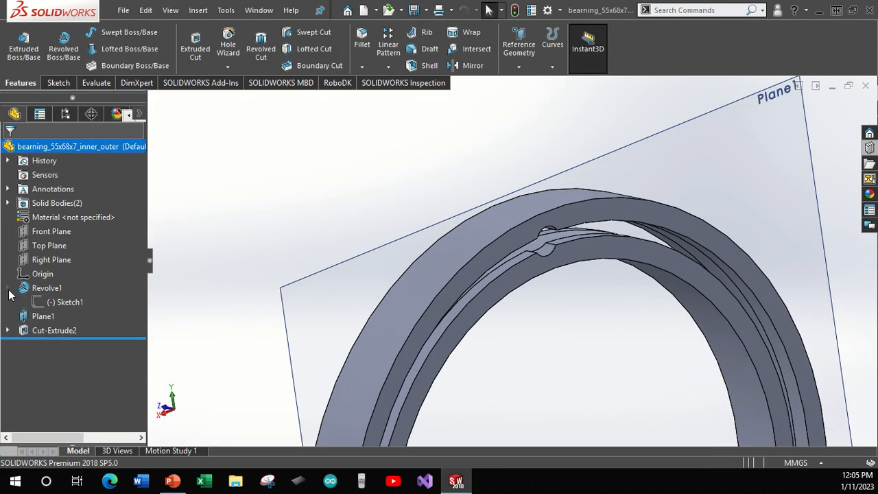
pyautogui.rightClick(42, 303)
pyautogui.click(54, 264)
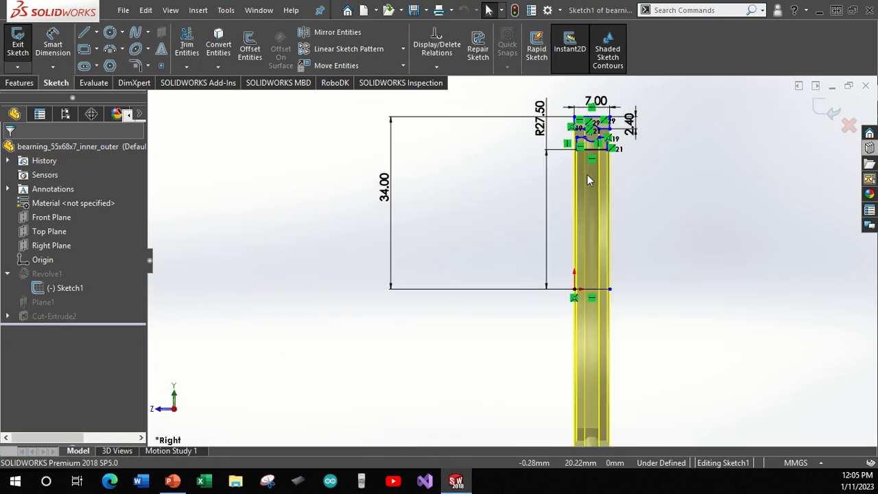
pyautogui.scroll(-3, 446, 272)
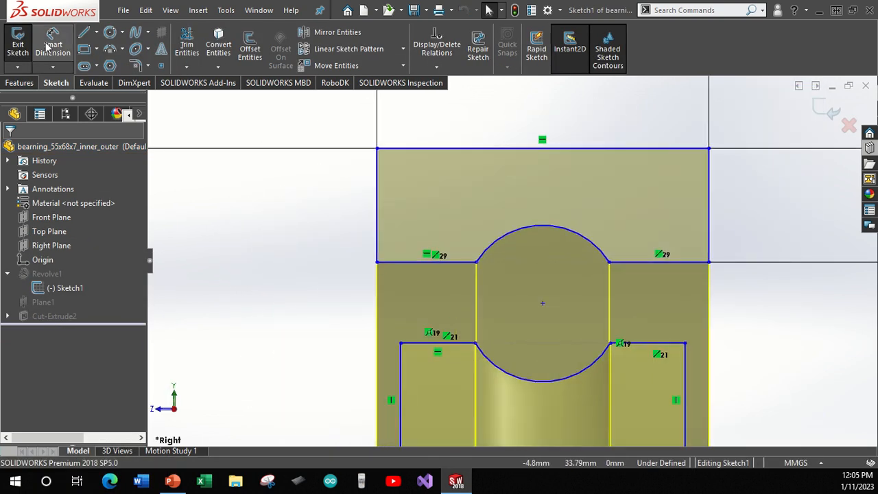
pyautogui.click(186, 48)
pyautogui.moveTo(357, 203)
pyautogui.mouseDown()
pyautogui.moveTo(475, 121)
pyautogui.moveTo(767, 225)
pyautogui.moveTo(554, 218)
pyautogui.mouseUp()
pyautogui.moveTo(423, 270); pyautogui.dragTo(421, 254)
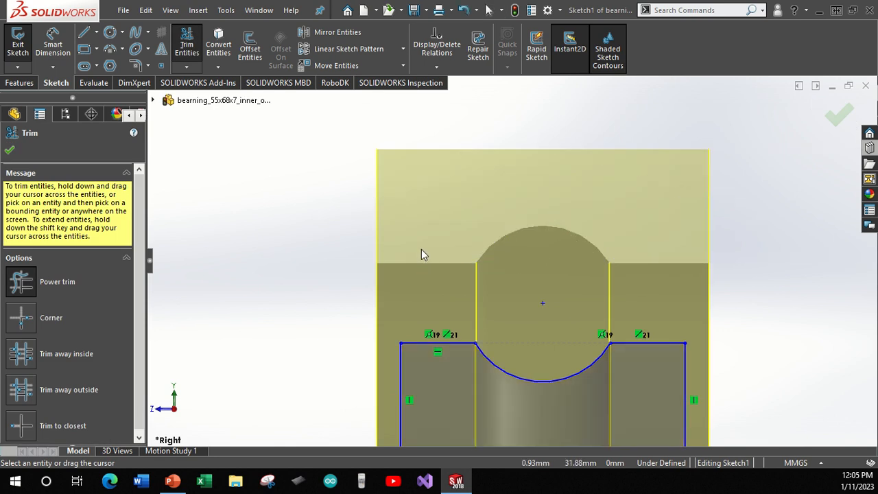
pyautogui.hotkey('ctrl', 'z')
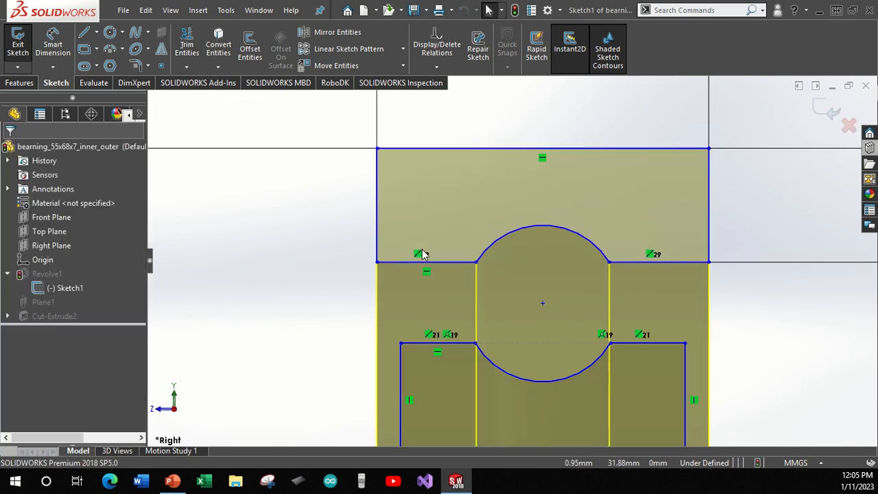
# Try to trim away the inner ring's profile in the sketch and rebuild the part.
pyautogui.click(189, 47)
pyautogui.moveTo(422, 337); pyautogui.dragTo(398, 378)
pyautogui.moveTo(602, 383)
pyautogui.mouseDown()
pyautogui.moveTo(718, 391)
pyautogui.moveTo(548, 407)
pyautogui.mouseUp()
pyautogui.click(839, 114)
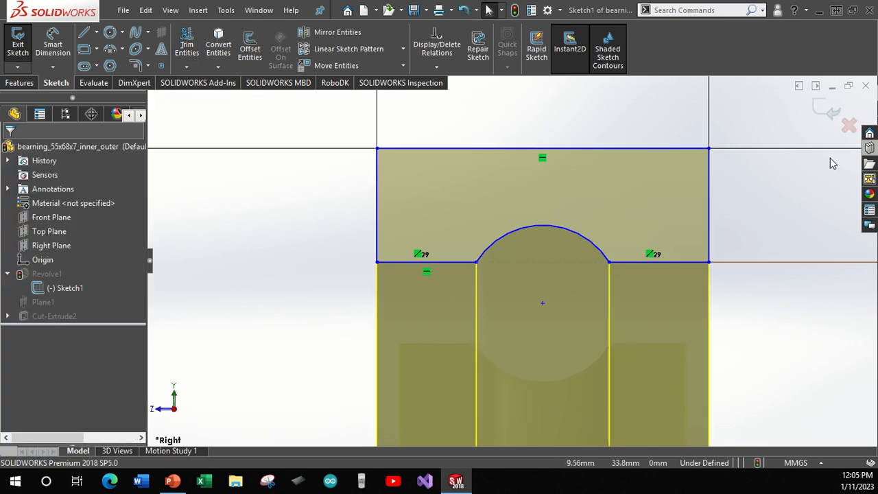
pyautogui.hotkey('ctrl', 'b')
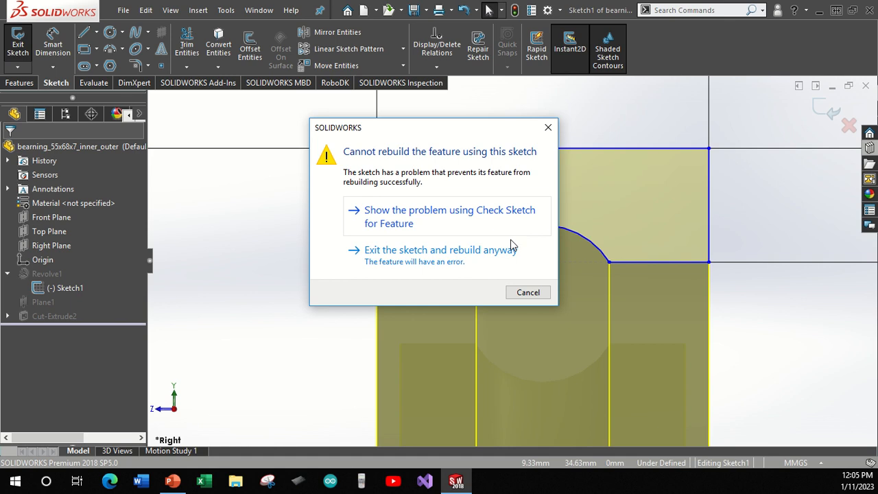
pyautogui.click(528, 291)
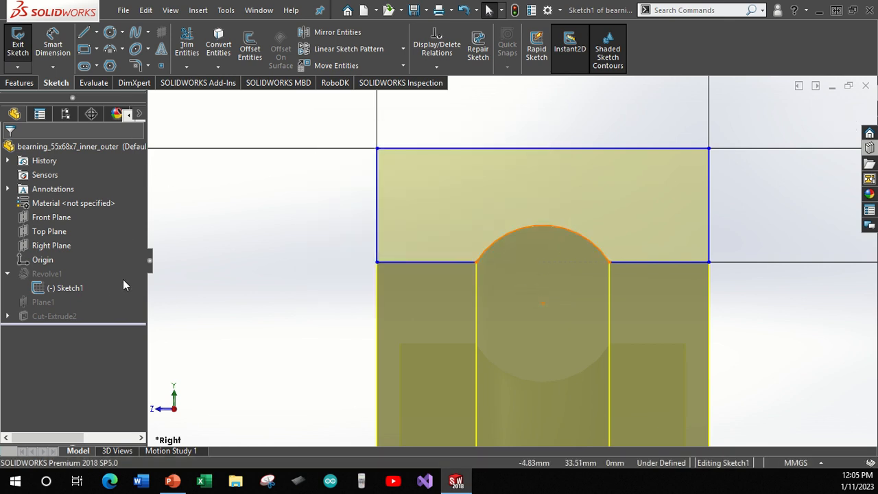
# Undo the trim of the inner ring's profile and rebuild the part to exit the sketch.
pyautogui.hotkey('ctrl', 'z')
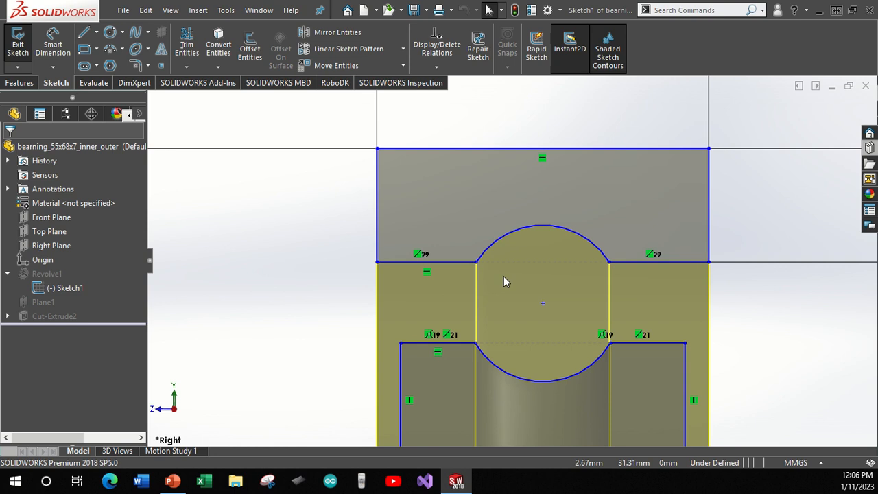
pyautogui.scroll(4, 522, 260)
pyautogui.moveTo(689, 282); pyautogui.dragTo(648, 283, button='middle')
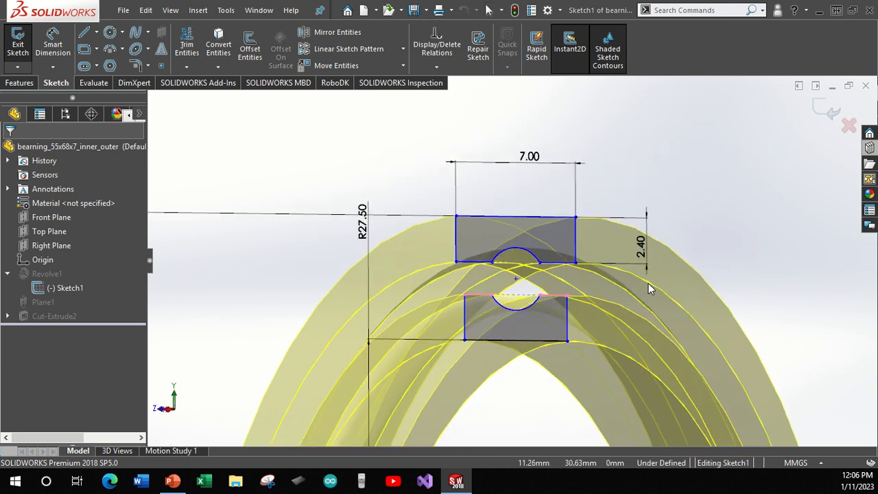
pyautogui.hotkey('ctrl', 'b')
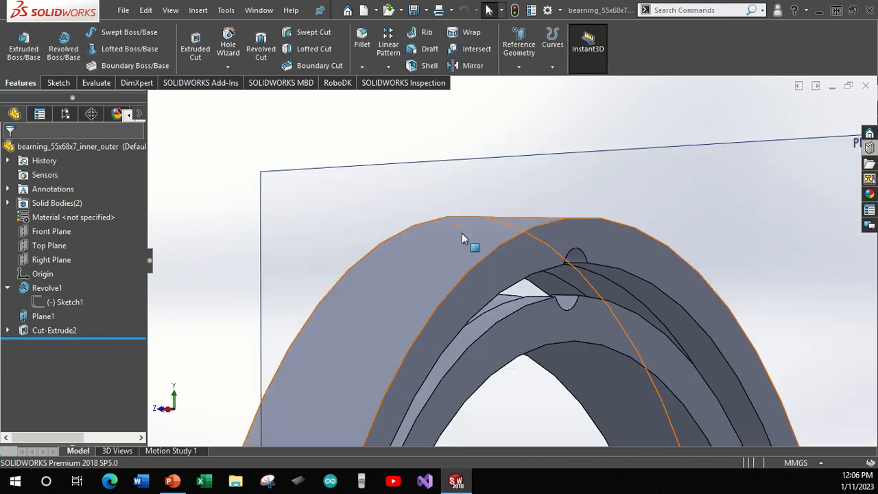
# Save the two-ring part under the new name bearning_55x68x7_outer.
pyautogui.click(123, 9)
pyautogui.click(141, 166)
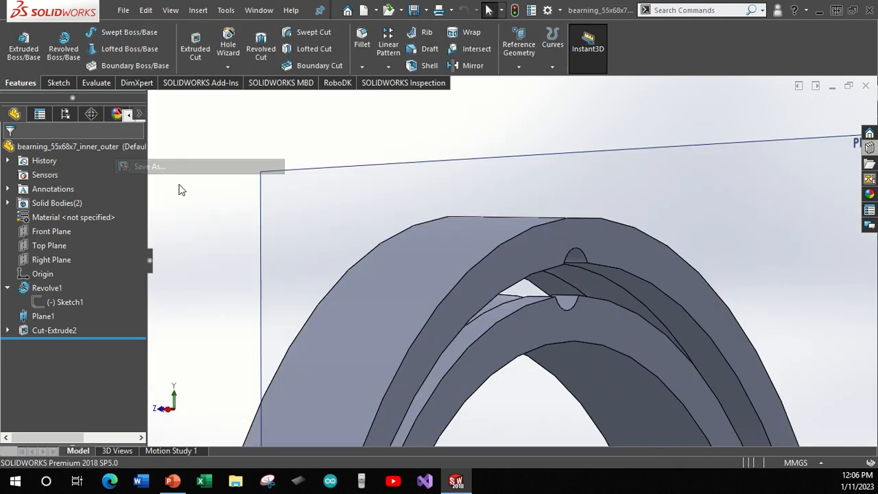
pyautogui.click(428, 254)
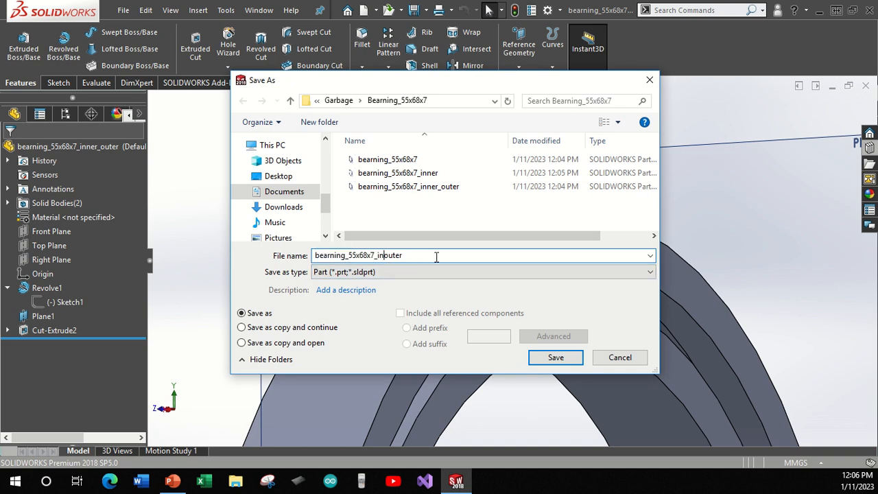
pyautogui.press('Return')
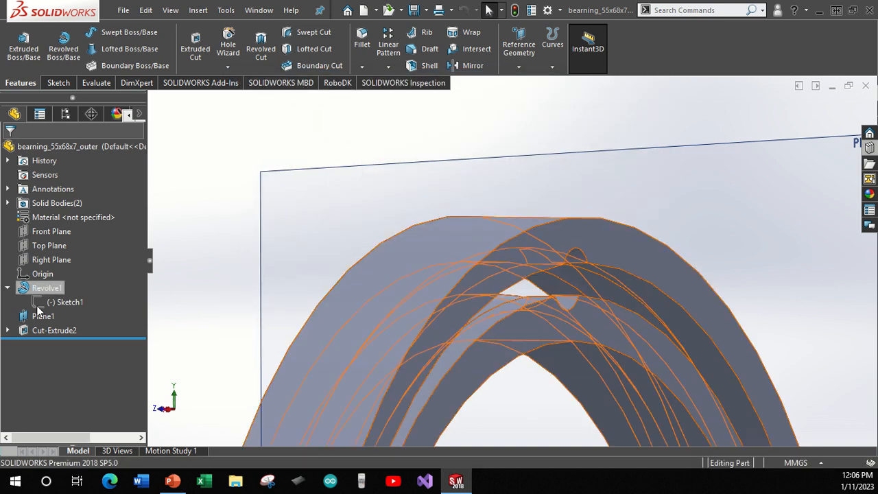
# Edit the revolve's profile sketch in the outer-ring part, trim away the entire inner ring profile, and exit the sketch to rebuild.
pyautogui.rightClick(40, 303)
pyautogui.click(59, 265)
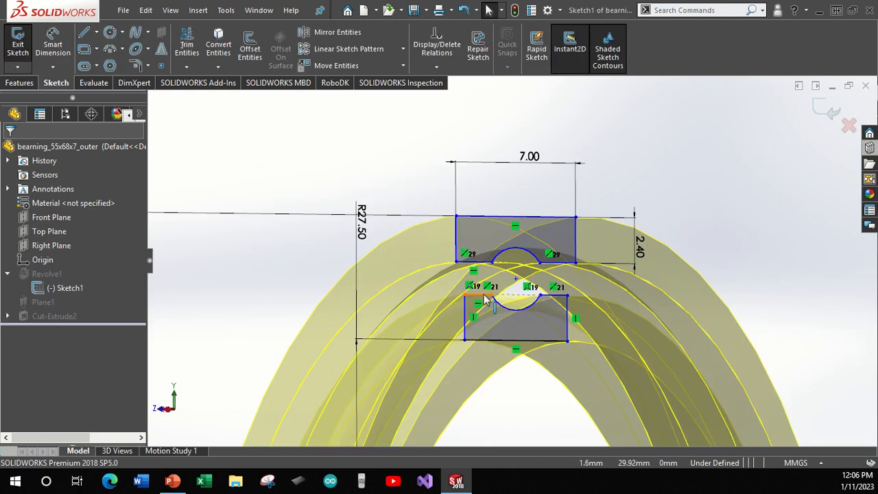
pyautogui.press('space')
pyautogui.click(420, 278)
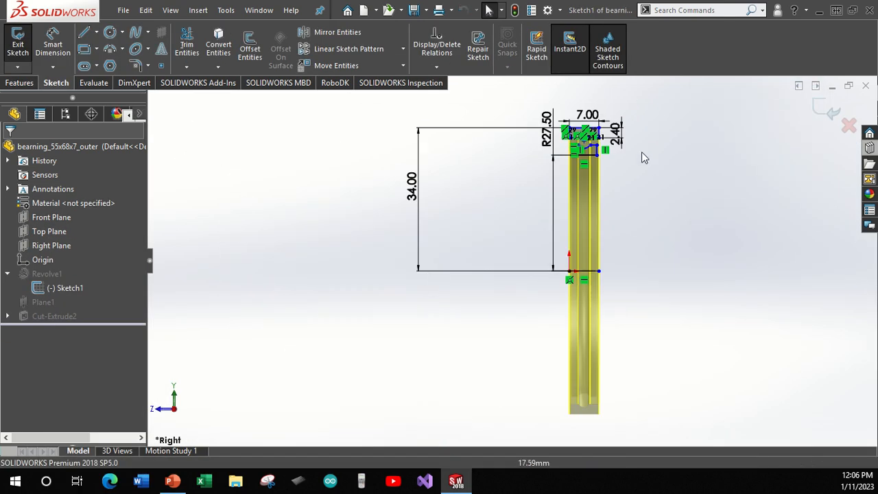
pyautogui.scroll(-9, 590, 160)
pyautogui.click(187, 45)
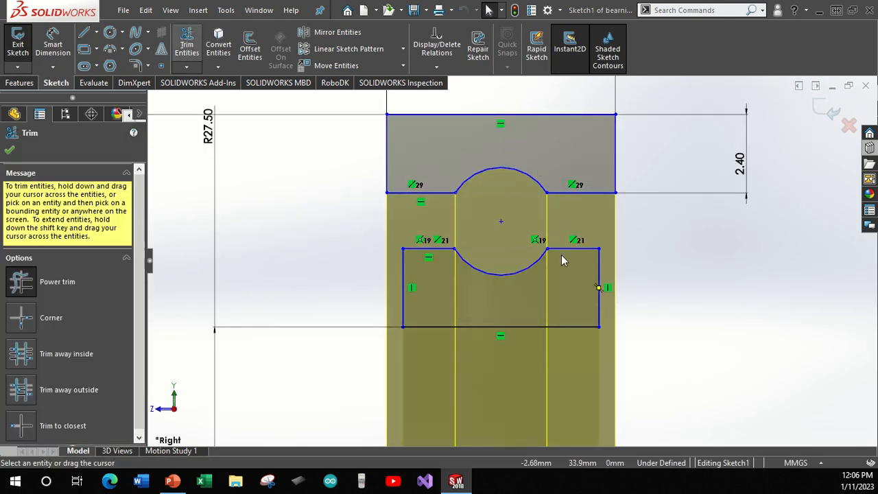
pyautogui.moveTo(645, 296)
pyautogui.mouseDown()
pyautogui.moveTo(610, 290)
pyautogui.moveTo(393, 320)
pyautogui.moveTo(458, 244)
pyautogui.moveTo(431, 247)
pyautogui.mouseUp()
pyautogui.click(839, 115)
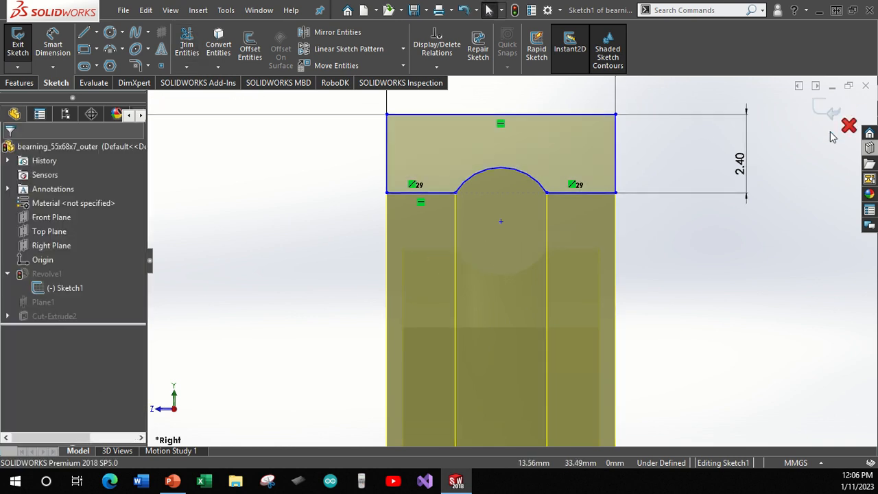
pyautogui.click(818, 104)
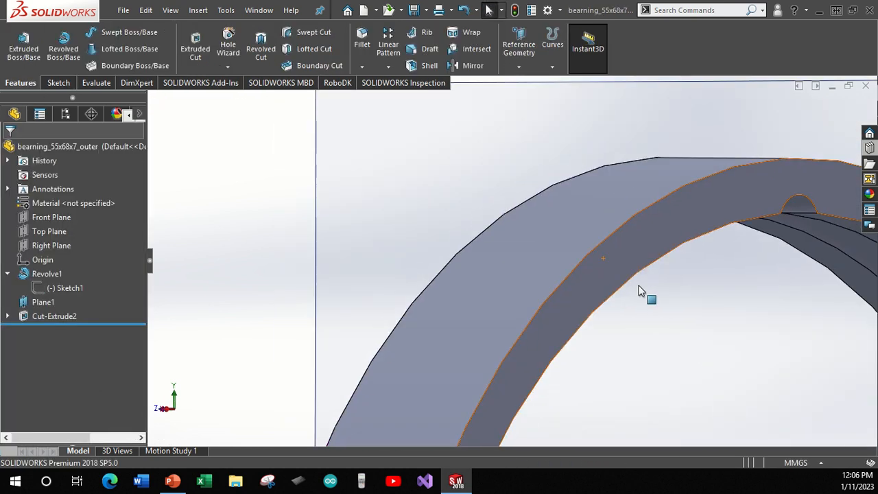
pyautogui.moveTo(657, 309); pyautogui.dragTo(637, 307, button='middle')
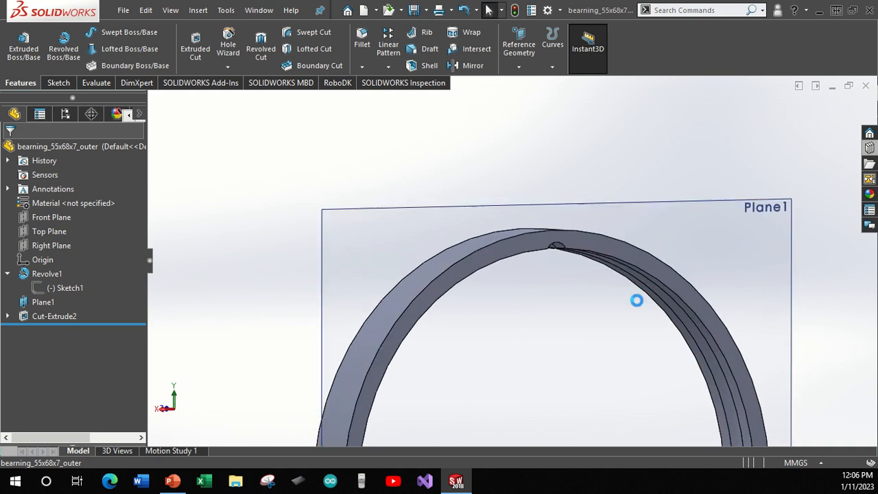
# Export the outer-ring part in STL format as bearning_55x68x7_outer.
pyautogui.click(123, 9)
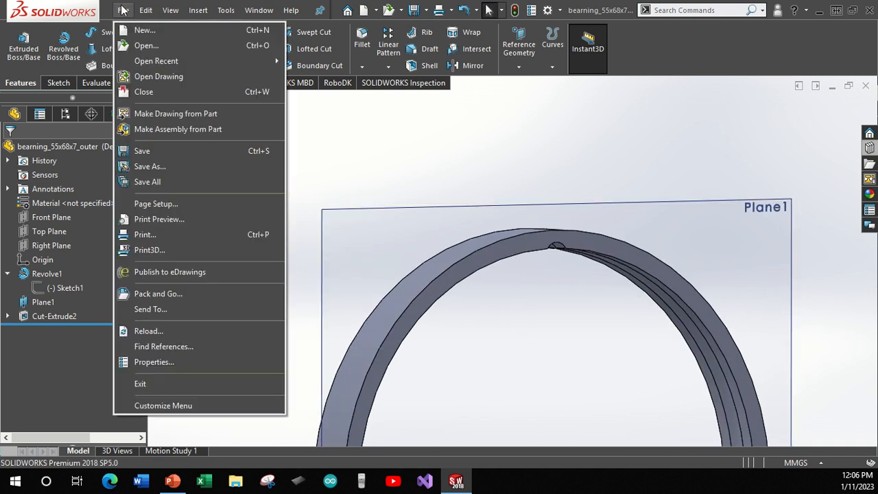
pyautogui.click(162, 167)
pyautogui.click(373, 272)
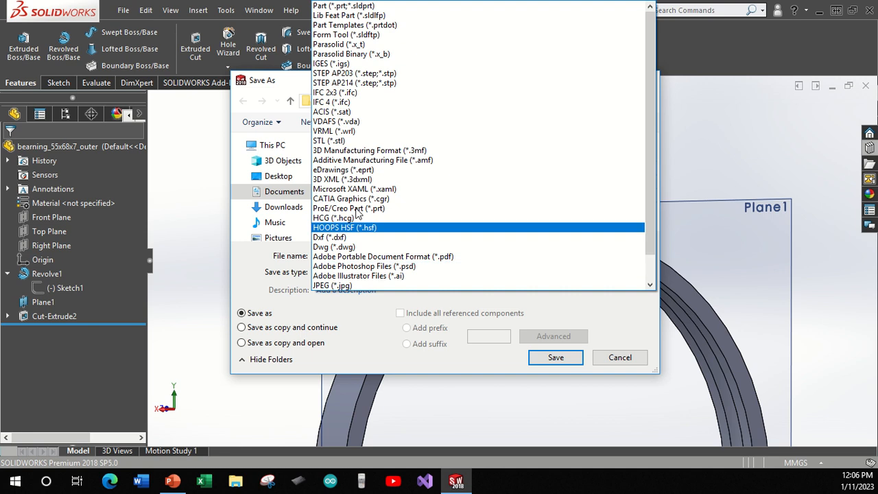
pyautogui.click(343, 139)
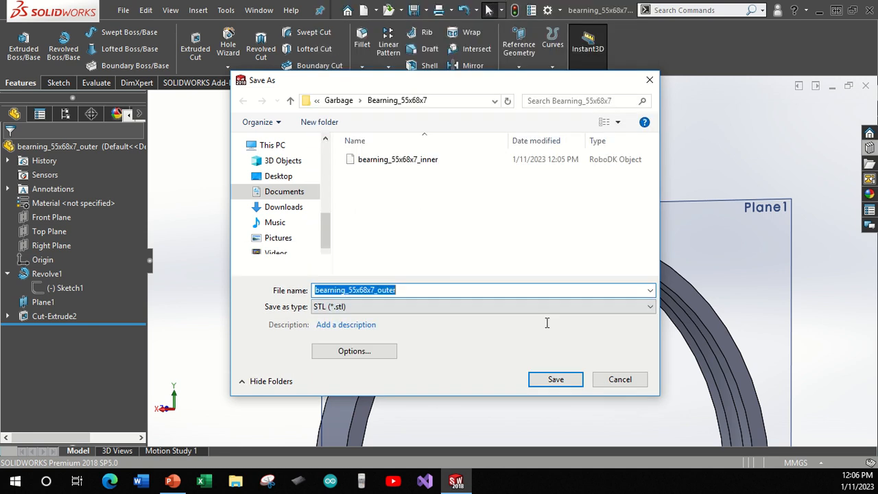
pyautogui.click(556, 380)
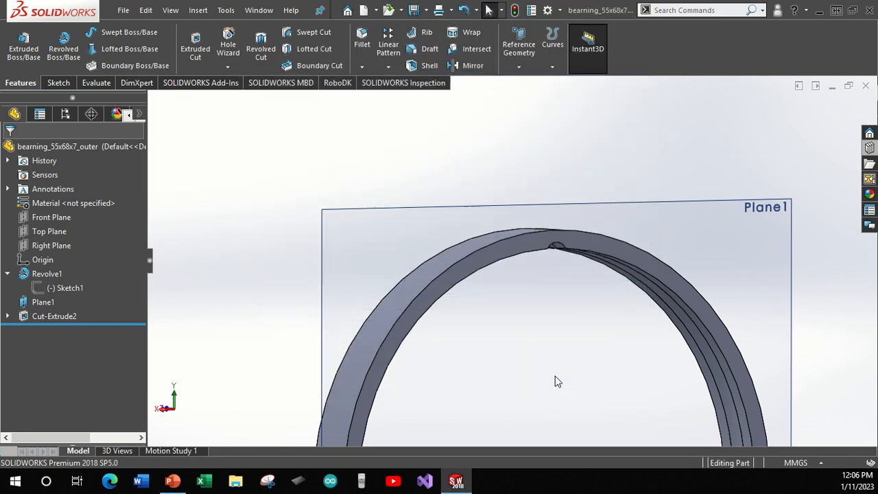
# Close the outer-ring part and open the original recent part bearning_55x68x7.
pyautogui.click(123, 9)
pyautogui.click(140, 91)
pyautogui.click(124, 10)
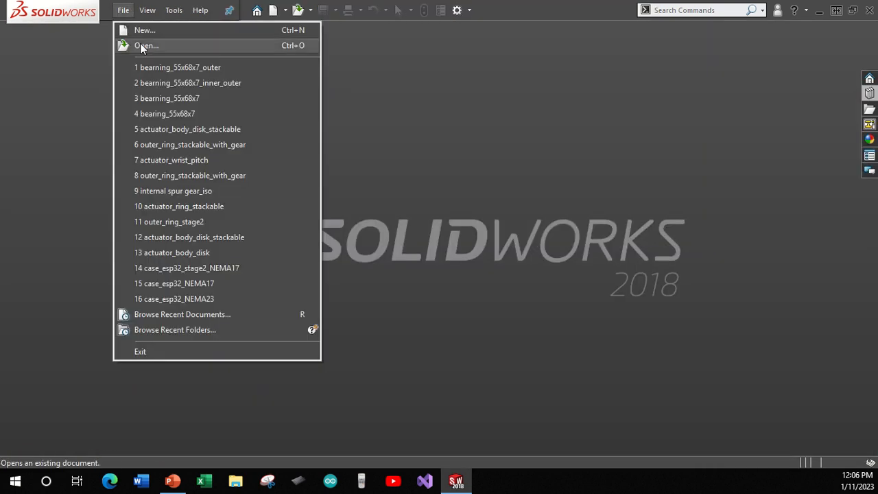
pyautogui.moveTo(174, 100)
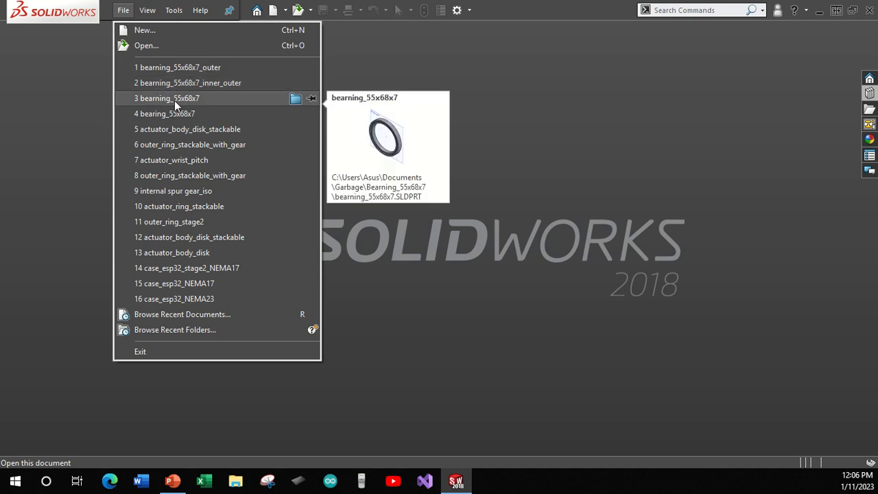
pyautogui.click(174, 100)
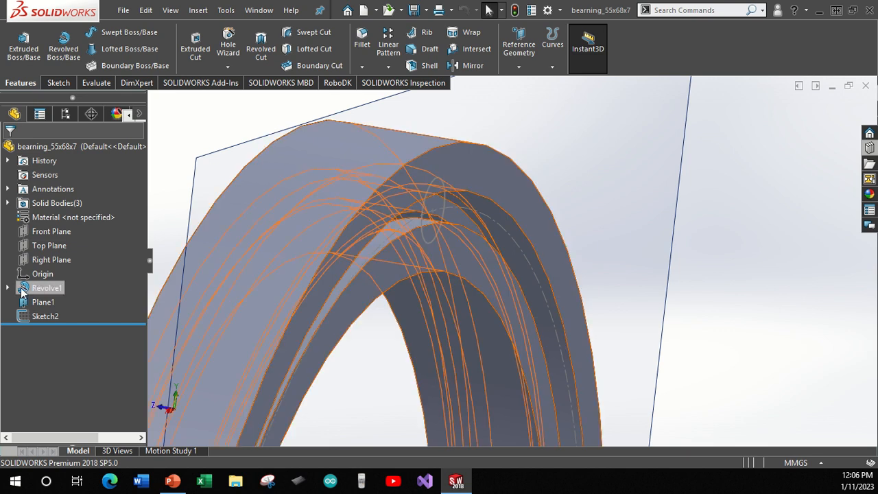
# Expand the revolve feature and save the part under the new name bearning_55x68x7_carrier.
pyautogui.click(10, 290)
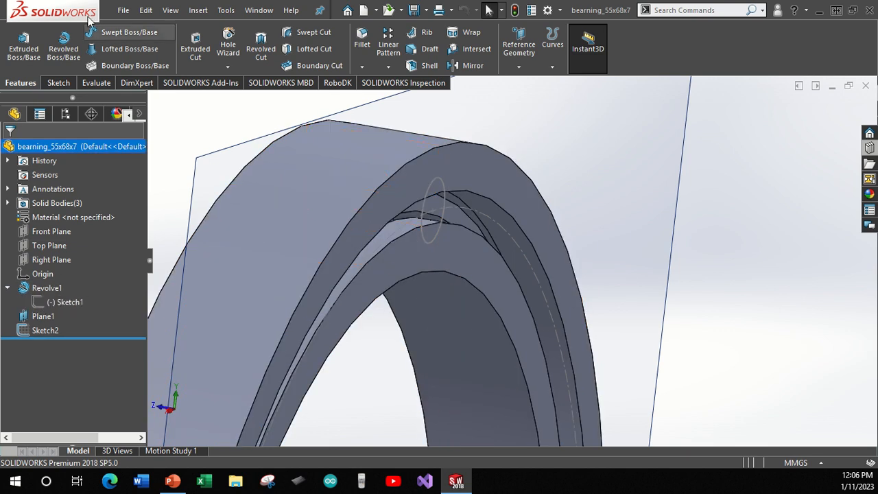
pyautogui.click(123, 10)
pyautogui.click(150, 167)
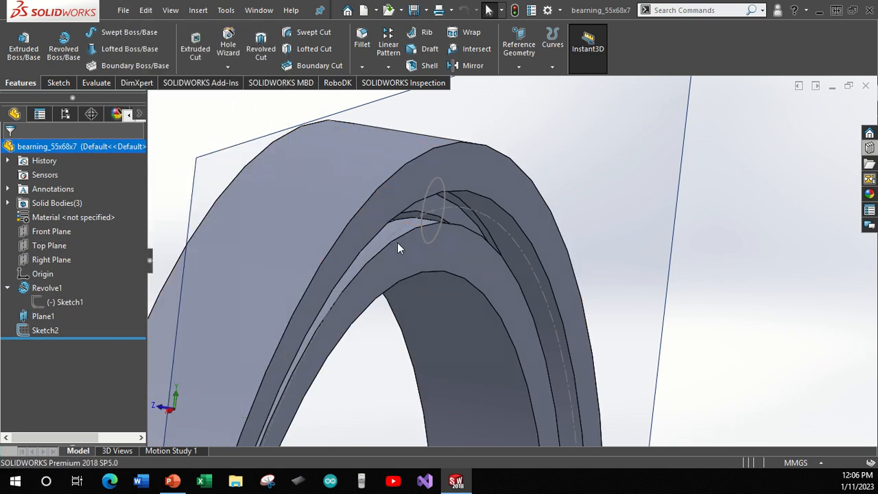
pyautogui.write('_carrier')
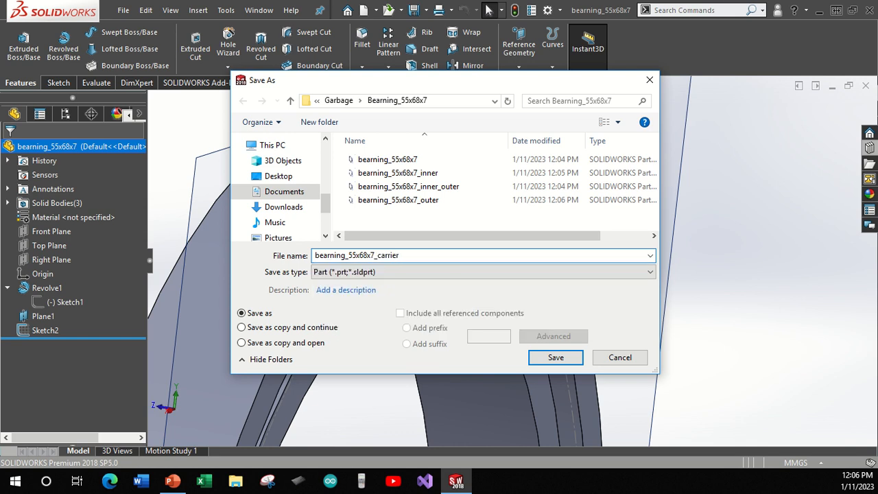
pyautogui.press('Return')
# Edit the revolve's profile sketch in the carrier part and trim away the entire inner ring profile.
pyautogui.rightClick(68, 299)
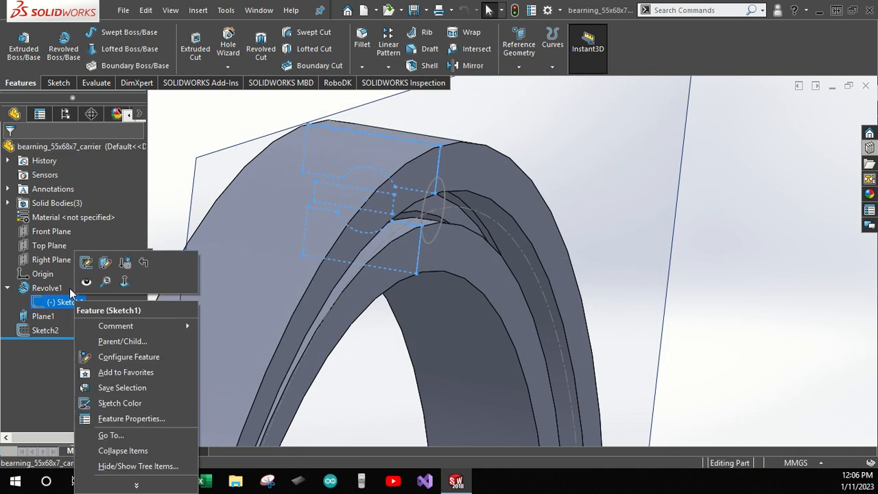
pyautogui.click(83, 264)
pyautogui.press('space')
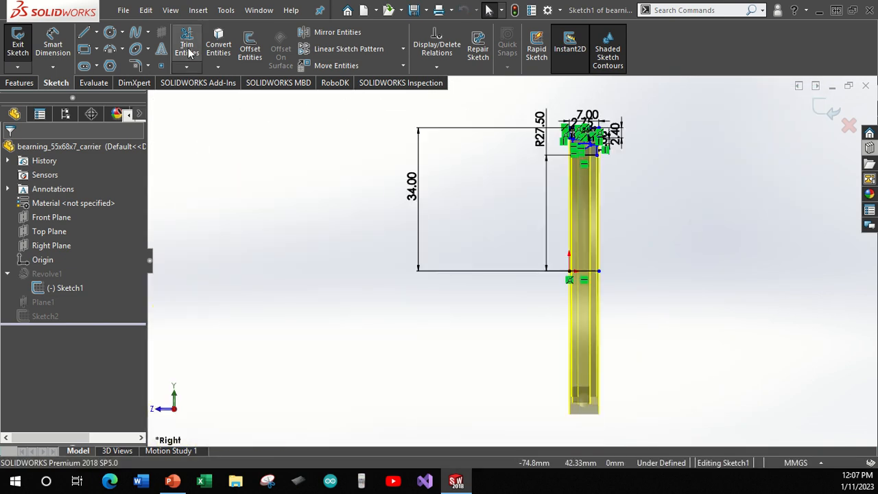
pyautogui.click(187, 47)
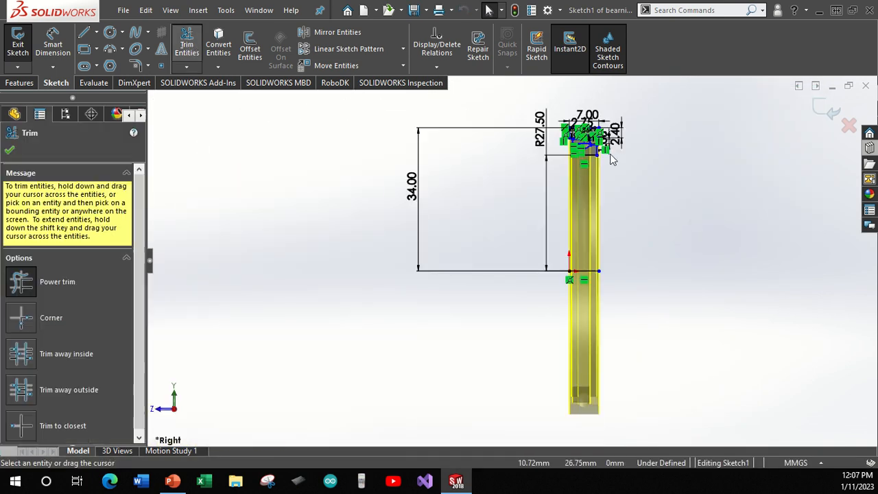
pyautogui.scroll(-3, 577, 204)
pyautogui.scroll(-5, 562, 243)
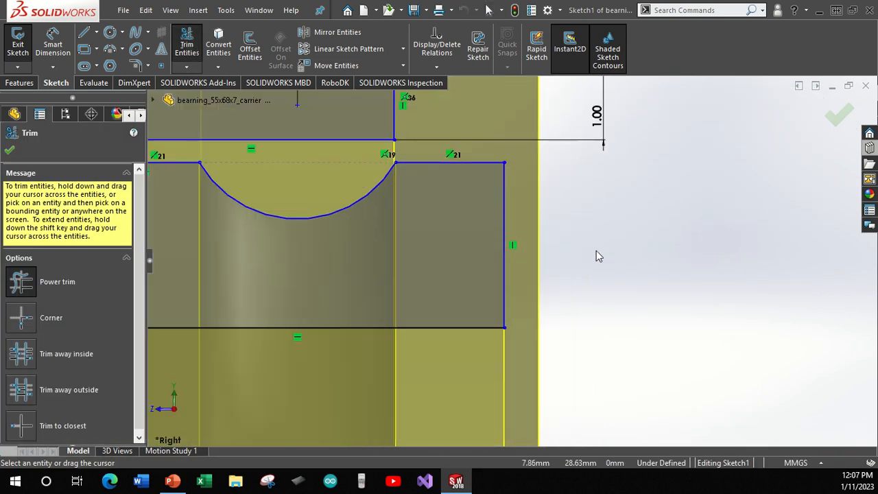
pyautogui.scroll(2, 581, 251)
pyautogui.scroll(1, 580, 250)
pyautogui.moveTo(579, 245); pyautogui.dragTo(447, 282)
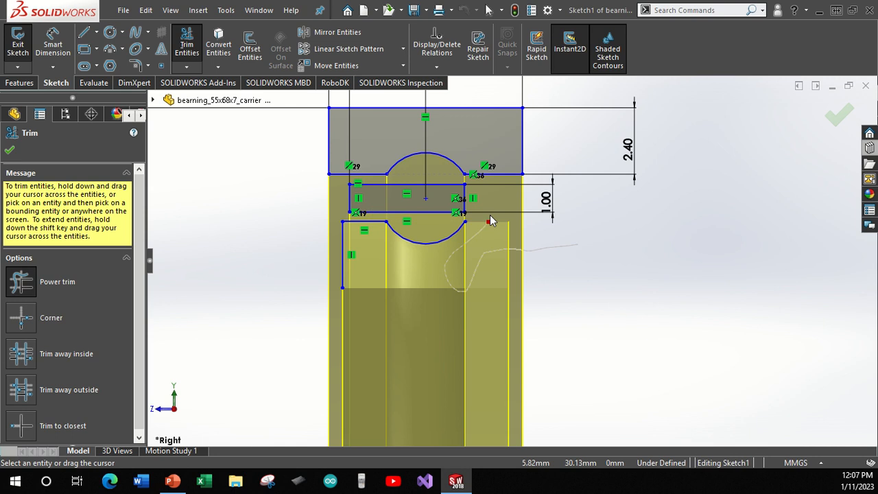
pyautogui.moveTo(491, 221)
pyautogui.mouseDown()
pyautogui.moveTo(440, 231)
pyautogui.moveTo(376, 227)
pyautogui.moveTo(329, 251)
pyautogui.mouseUp()
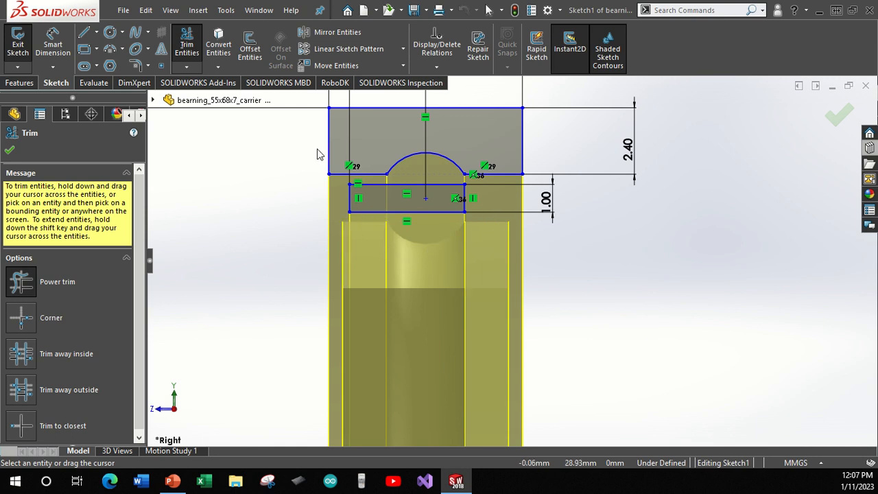
# Trim away the outer ring profile so only the carrier rectangle is kept, and exit the sketch to rebuild.
pyautogui.moveTo(304, 142); pyautogui.dragTo(444, 103)
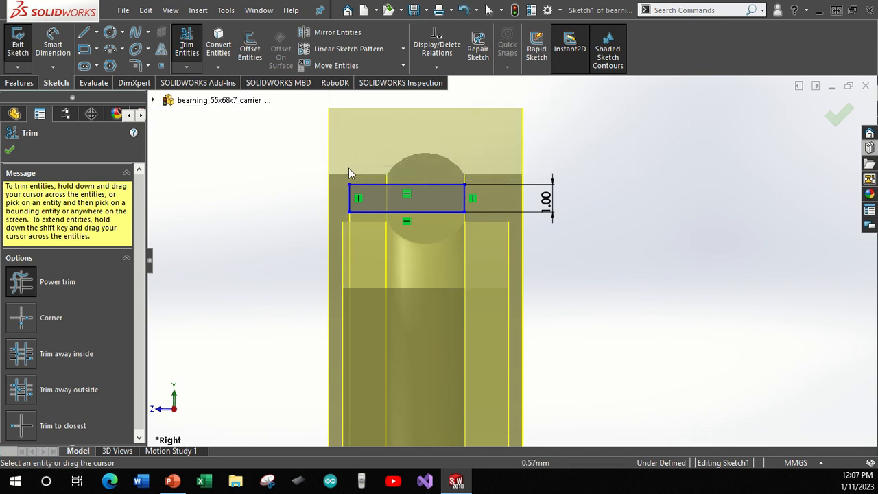
pyautogui.click(838, 115)
pyautogui.click(836, 111)
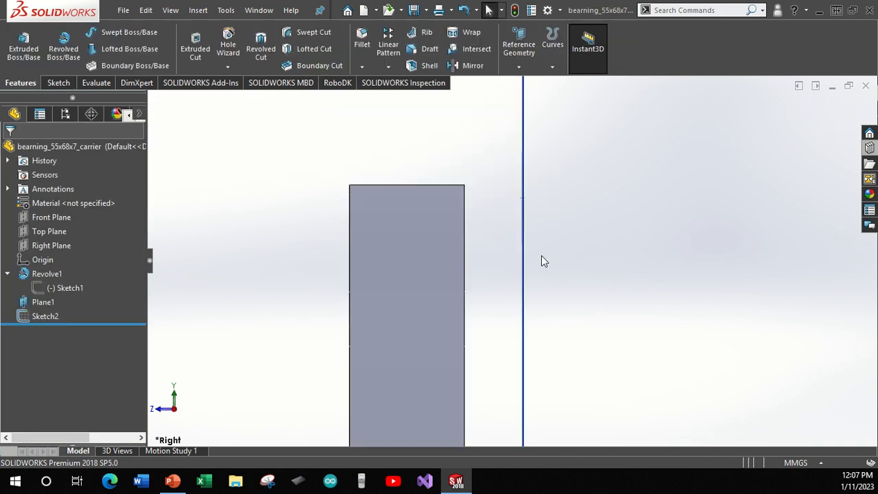
# Delete the leftover ball circle sketch, Sketch2, from the carrier part and save the part.
pyautogui.moveTo(581, 257); pyautogui.dragTo(554, 366, button='middle')
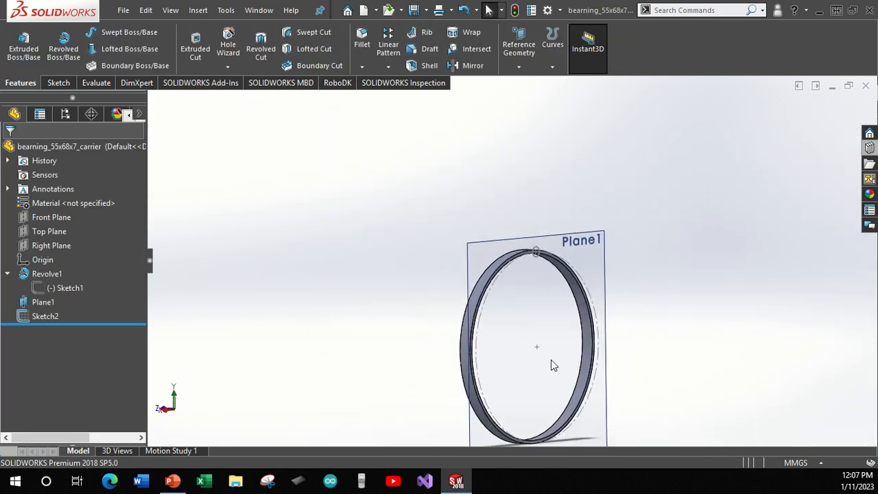
pyautogui.scroll(-2, 554, 366)
pyautogui.rightClick(38, 318)
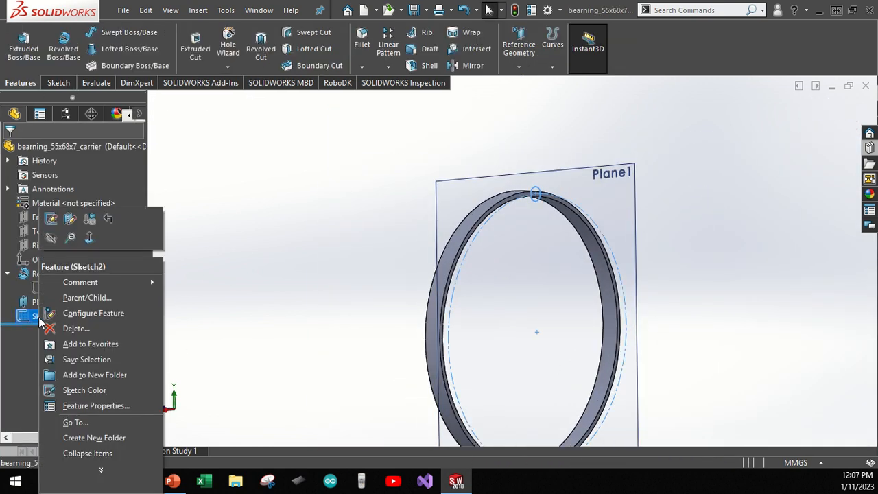
pyautogui.click(364, 221)
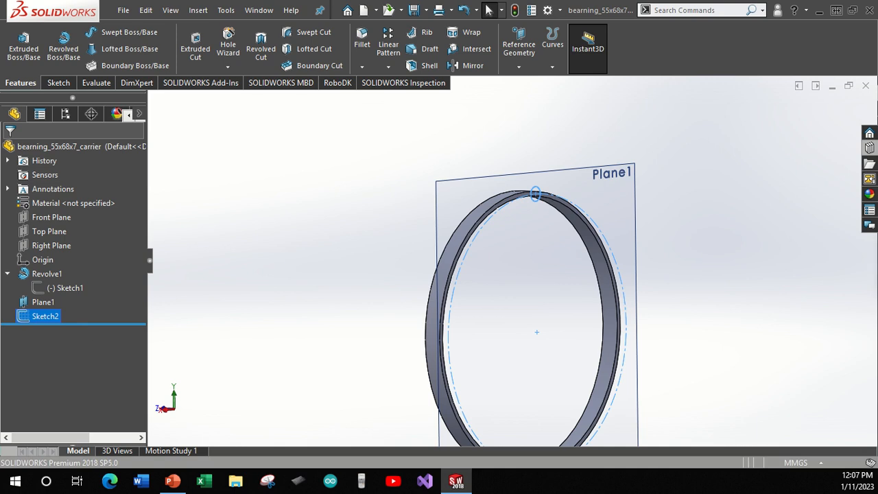
pyautogui.press('Delete')
pyautogui.click(732, 210)
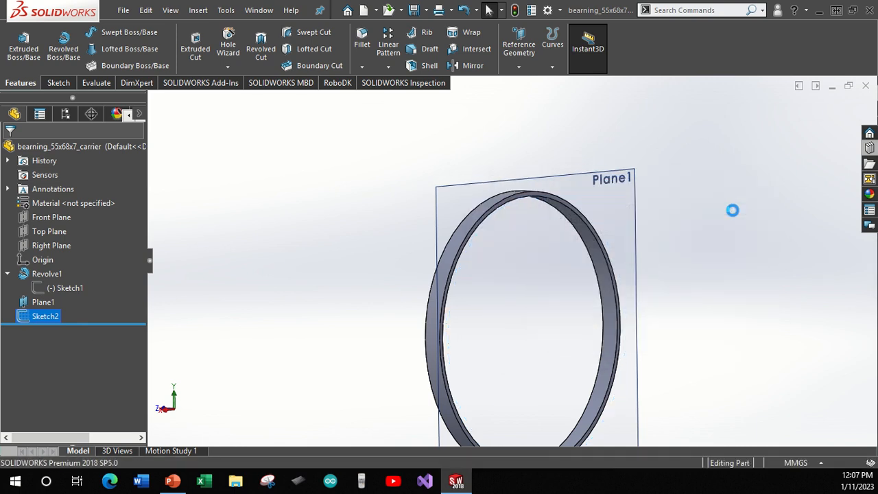
pyautogui.click(124, 11)
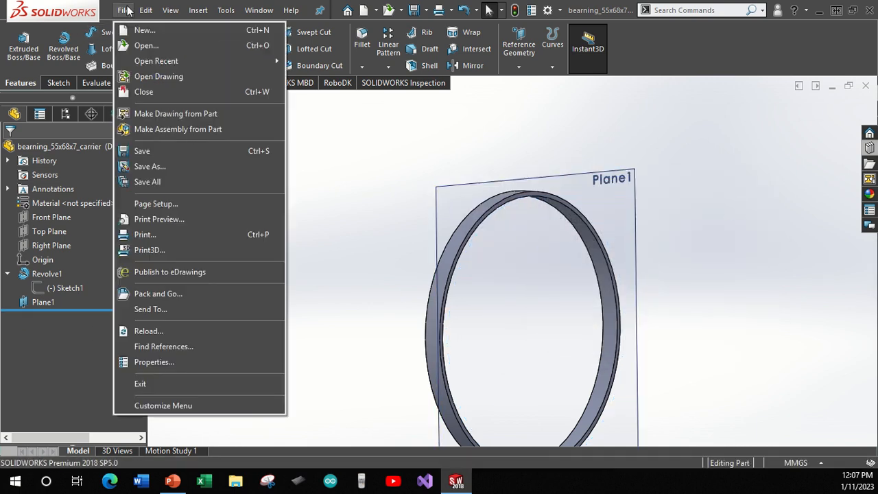
pyautogui.click(162, 151)
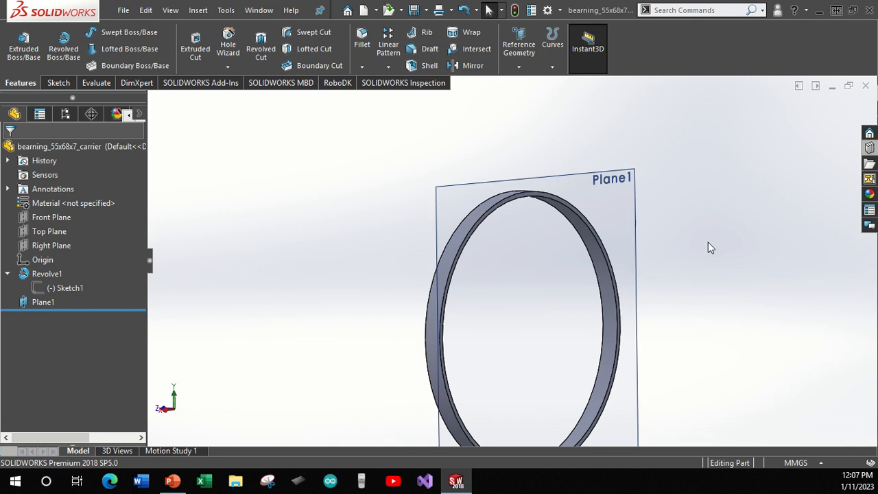
# Select the Right Plane, orient the view normal to it and examine the carrier ring's side profile.
pyautogui.click(55, 245)
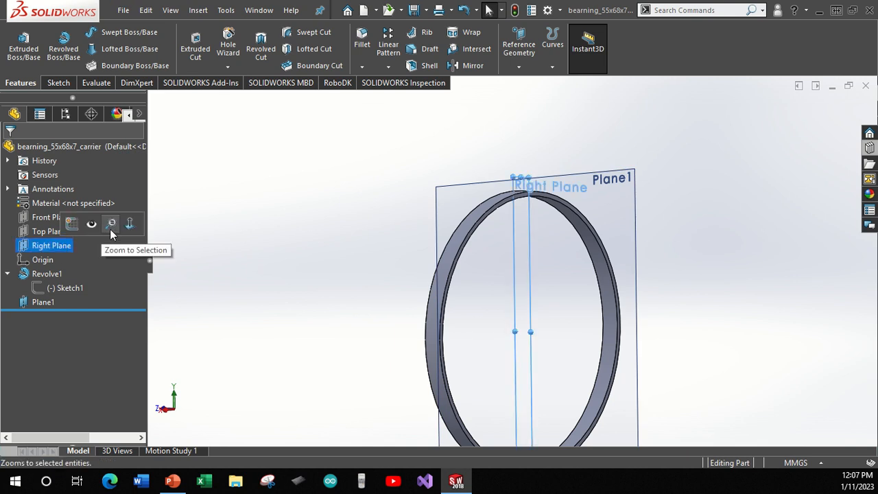
pyautogui.click(124, 224)
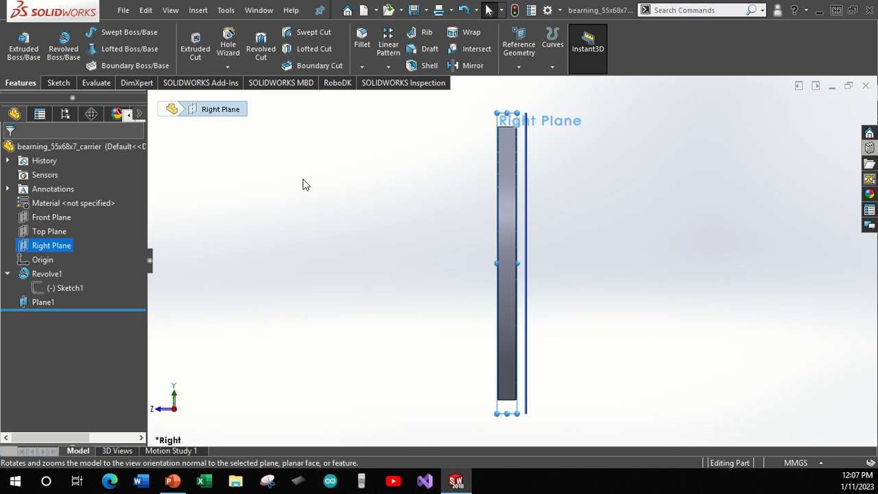
pyautogui.scroll(-4, 532, 248)
pyautogui.scroll(6, 516, 265)
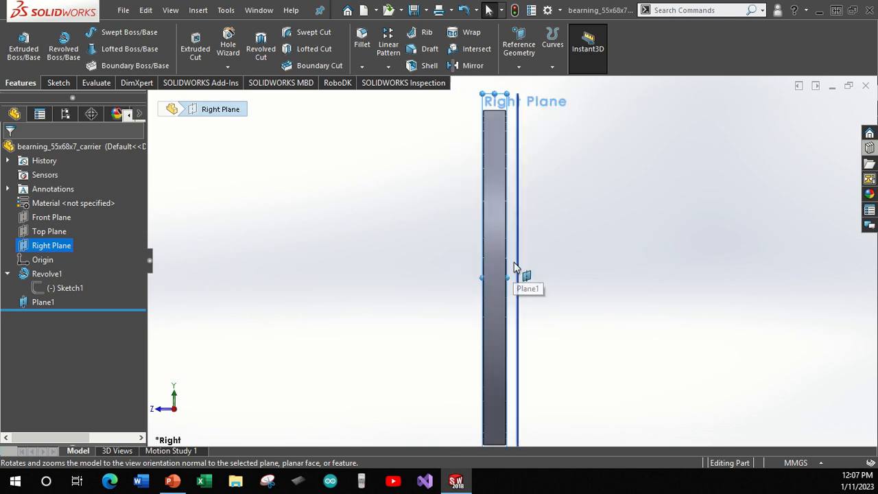
pyautogui.scroll(-7, 533, 222)
pyautogui.scroll(-2, 391, 255)
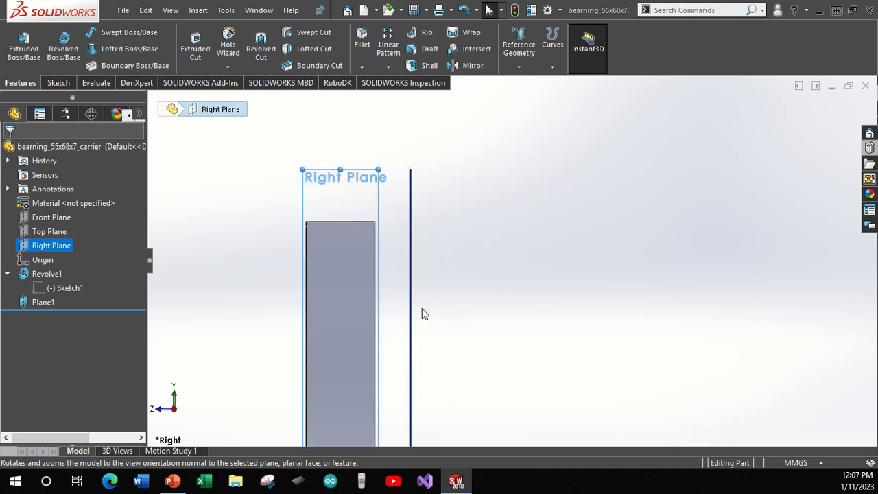
pyautogui.scroll(4, 446, 323)
pyautogui.scroll(-2, 477, 340)
pyautogui.scroll(4, 473, 346)
pyautogui.scroll(-3, 478, 346)
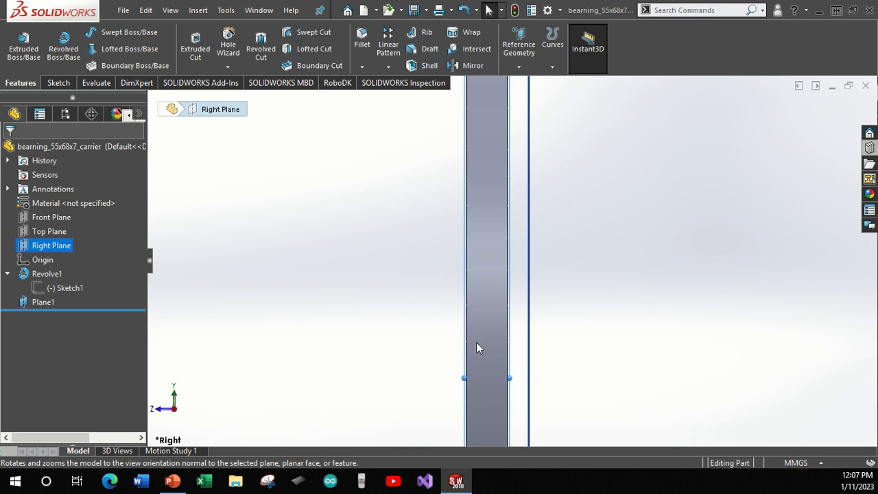
pyautogui.scroll(3, 488, 338)
pyautogui.scroll(-2, 508, 326)
pyautogui.scroll(1, 509, 322)
pyautogui.scroll(-3, 509, 322)
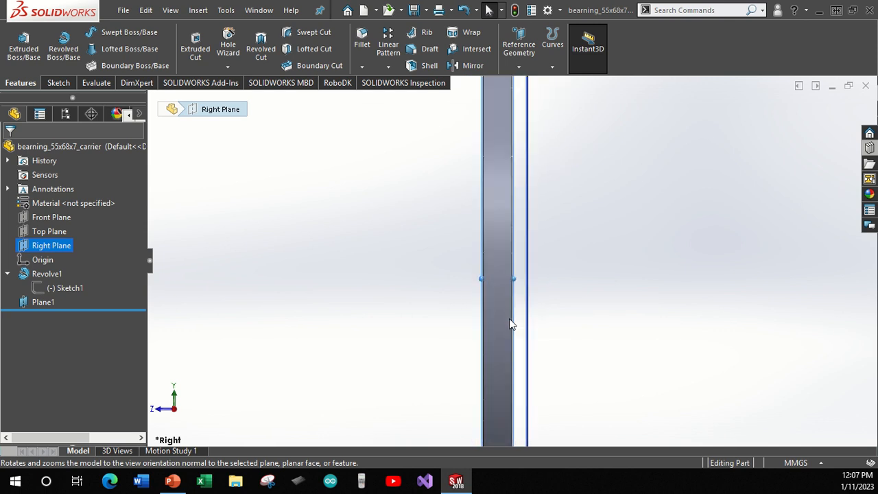
pyautogui.scroll(2, 509, 320)
pyautogui.scroll(2, 519, 173)
pyautogui.scroll(-2, 517, 192)
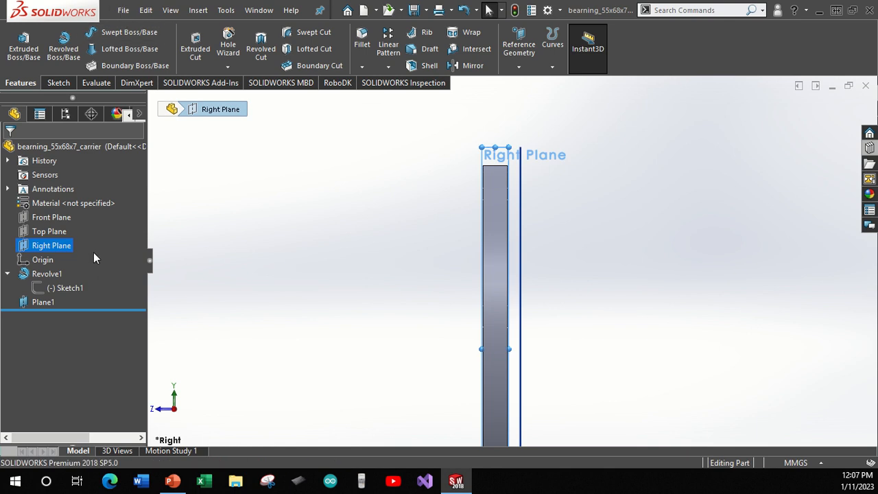
# Create a reference plane offset 31 mm from the Right Plane.
pyautogui.click(519, 61)
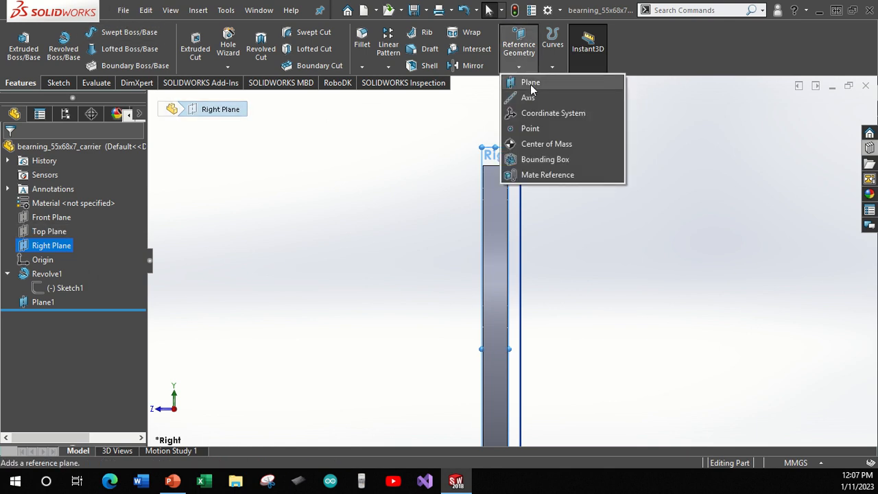
pyautogui.click(531, 85)
pyautogui.moveTo(496, 231); pyautogui.dragTo(350, 263, button='middle')
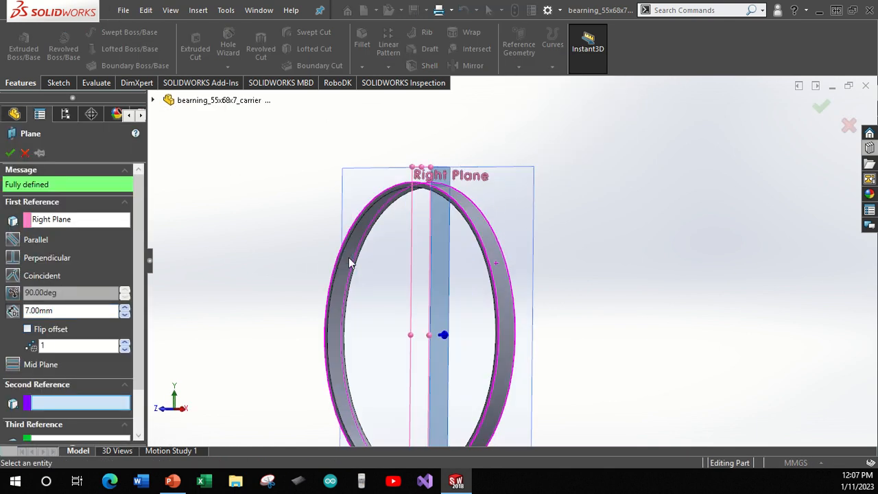
pyautogui.click(106, 310)
pyautogui.click(124, 308)
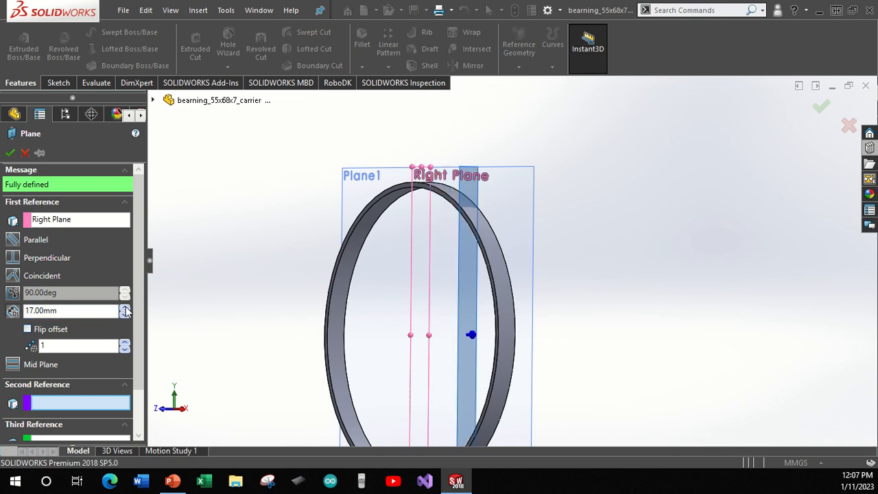
pyautogui.click(124, 308)
pyautogui.click(125, 308)
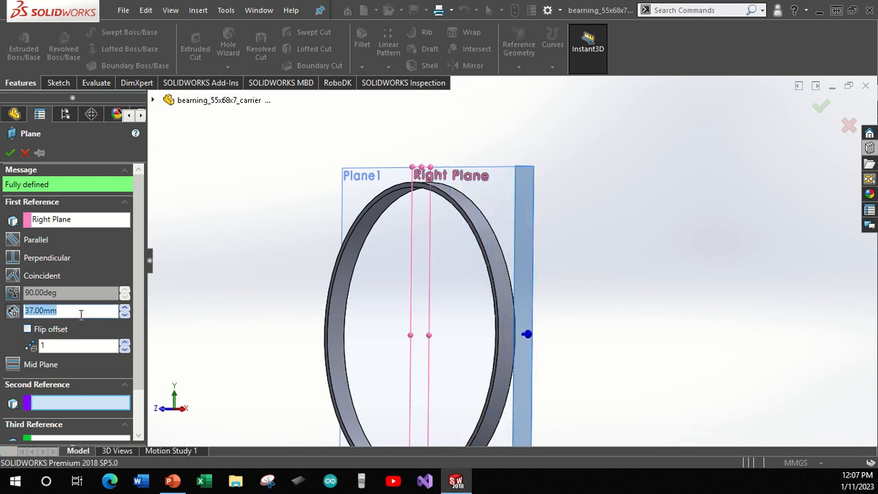
pyautogui.write('31')
pyautogui.press('Return')
pyautogui.moveTo(476, 298); pyautogui.dragTo(516, 329, button='middle')
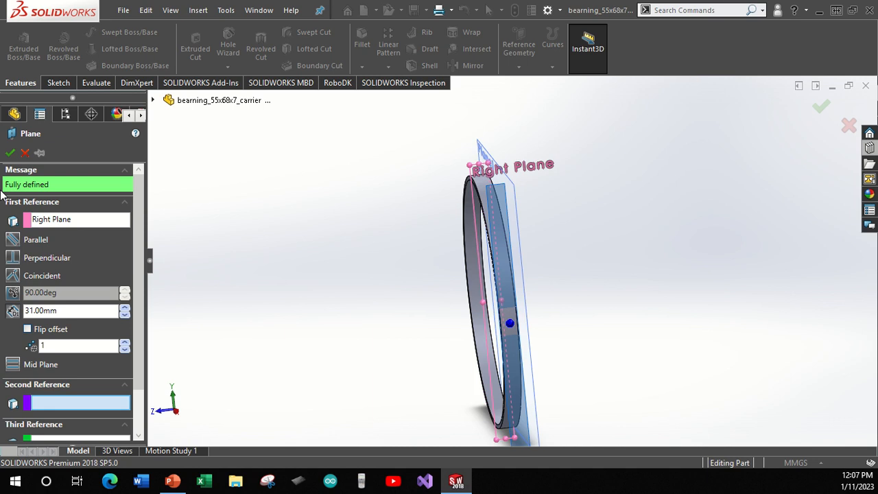
pyautogui.click(10, 153)
# Examine the offset plane's position relative to the carrier ring and the Right Plane, at an angle and in the Right view.
pyautogui.press('space')
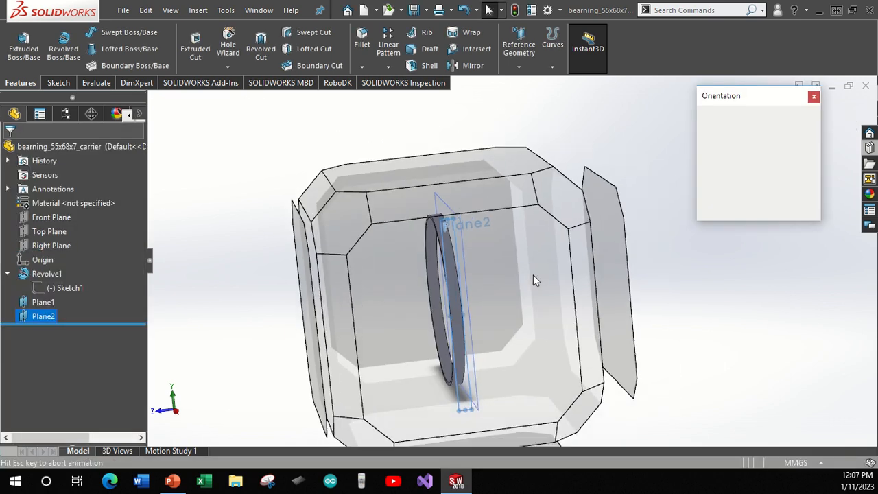
pyautogui.click(533, 274)
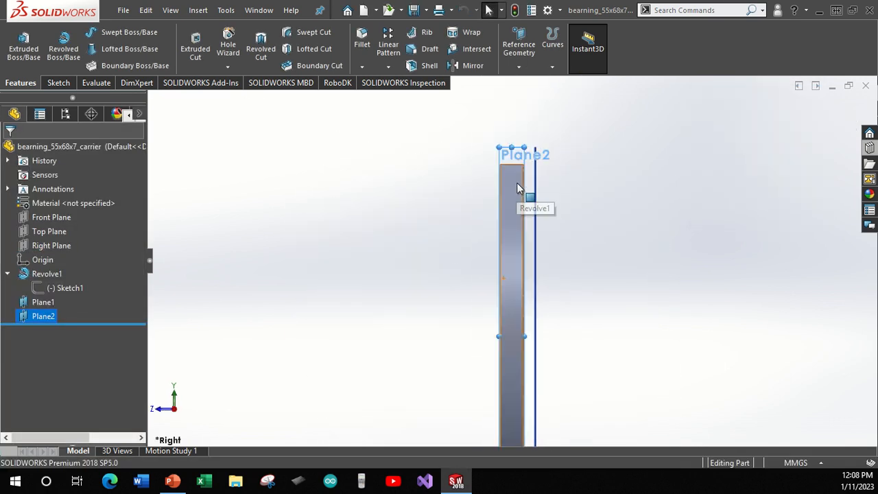
pyautogui.click(585, 245)
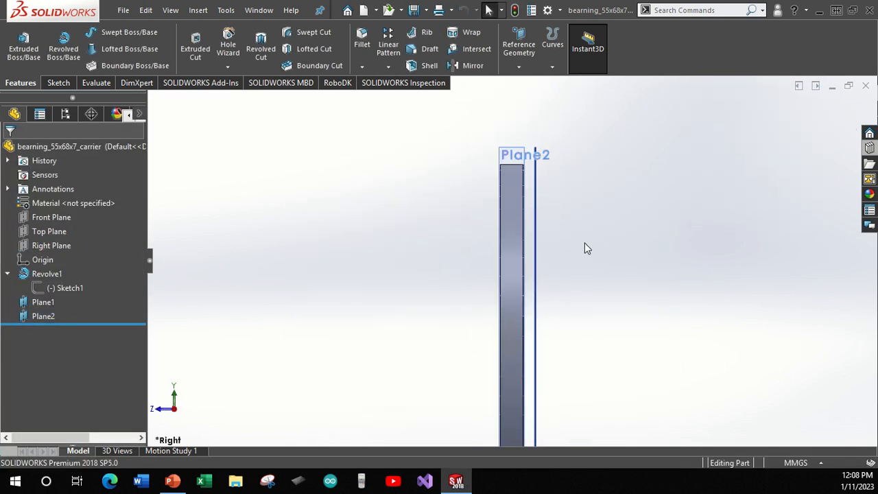
pyautogui.click(46, 232)
pyautogui.click(399, 284)
pyautogui.moveTo(399, 285); pyautogui.dragTo(653, 313, button='middle')
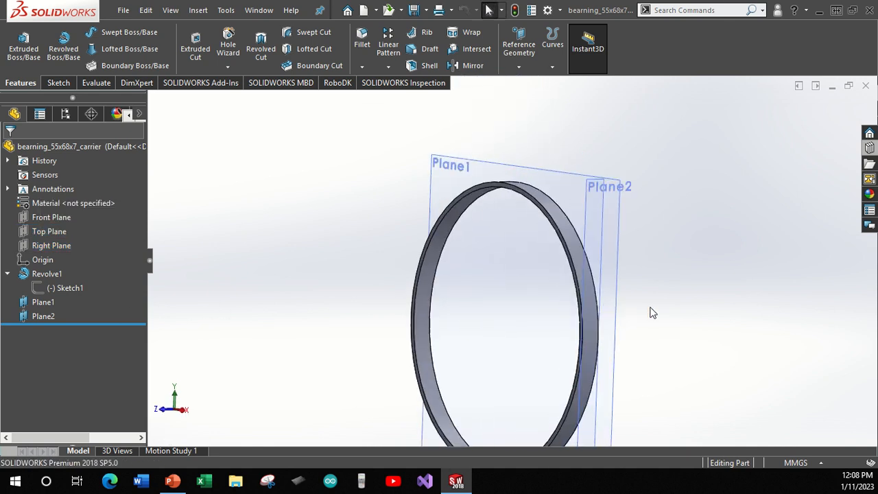
pyautogui.click(43, 247)
pyautogui.moveTo(545, 310); pyautogui.dragTo(500, 308, button='middle')
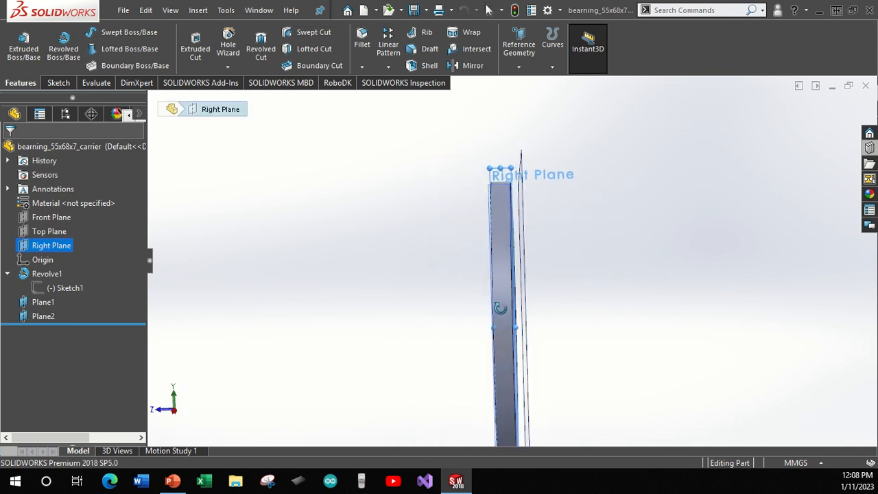
pyautogui.scroll(-5, 503, 263)
pyautogui.scroll(3, 510, 188)
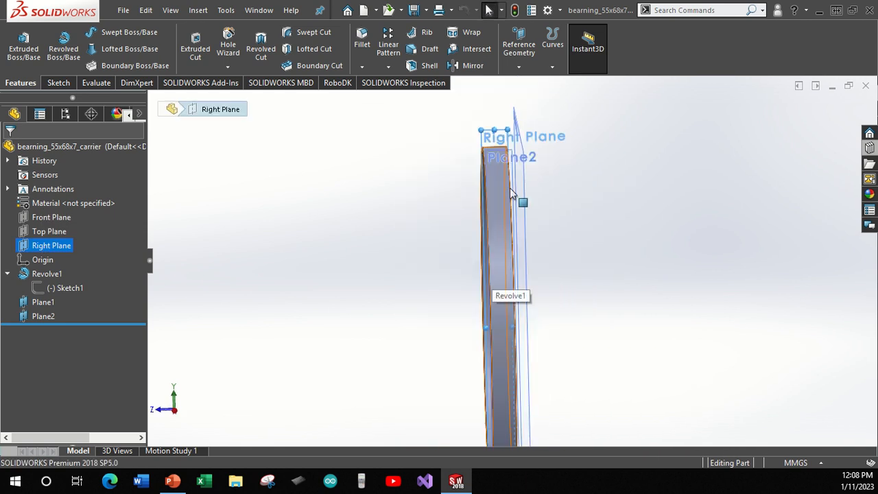
pyautogui.scroll(-4, 492, 144)
pyautogui.scroll(5, 492, 144)
pyautogui.press('space')
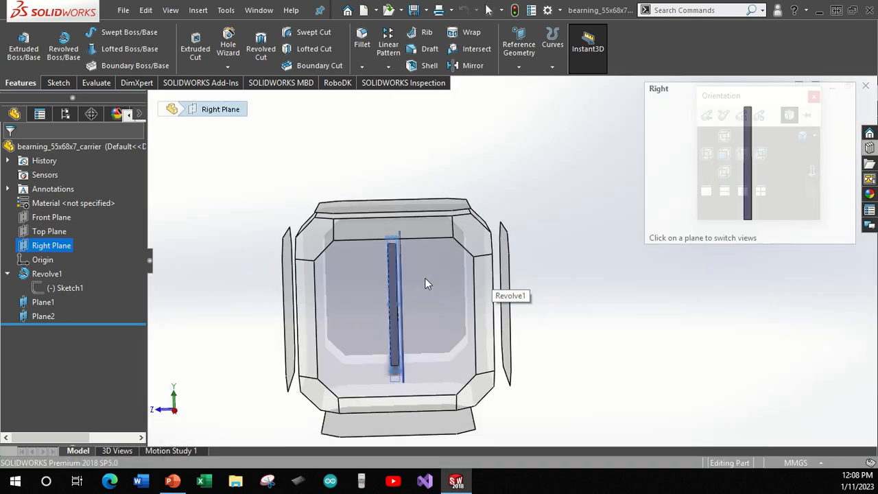
pyautogui.click(425, 280)
pyautogui.scroll(-5, 486, 158)
pyautogui.scroll(3, 424, 343)
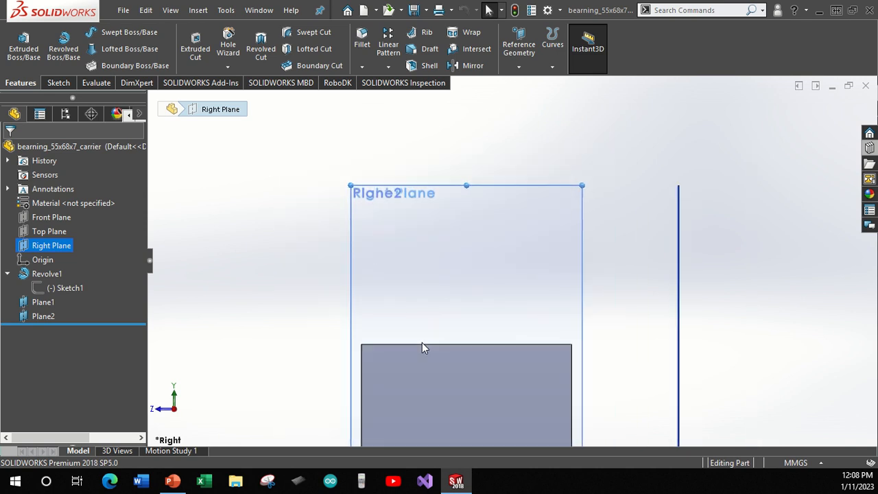
pyautogui.scroll(-5, 535, 360)
pyautogui.scroll(7, 533, 361)
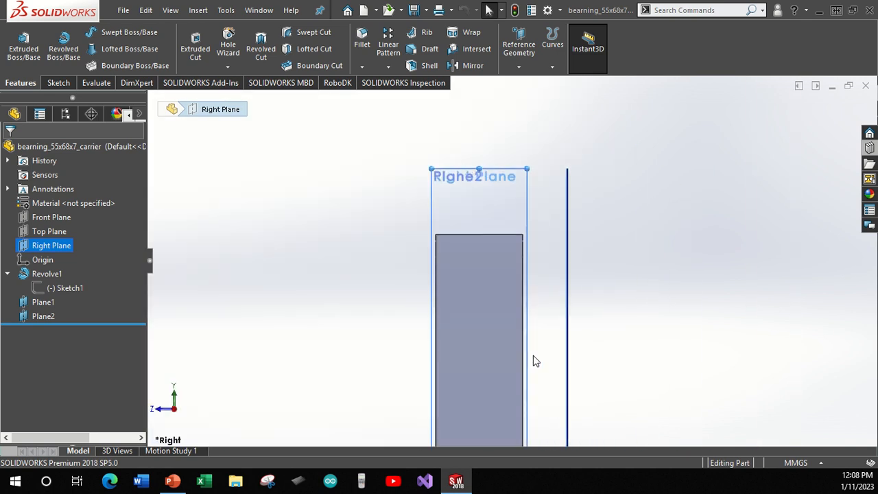
# Hide the two reference planes, Plane1 and Plane2.
pyautogui.scroll(-1, 535, 361)
pyautogui.click(44, 302)
pyautogui.keyDown('ctrl'); pyautogui.click(44, 316); pyautogui.keyUp('ctrl')
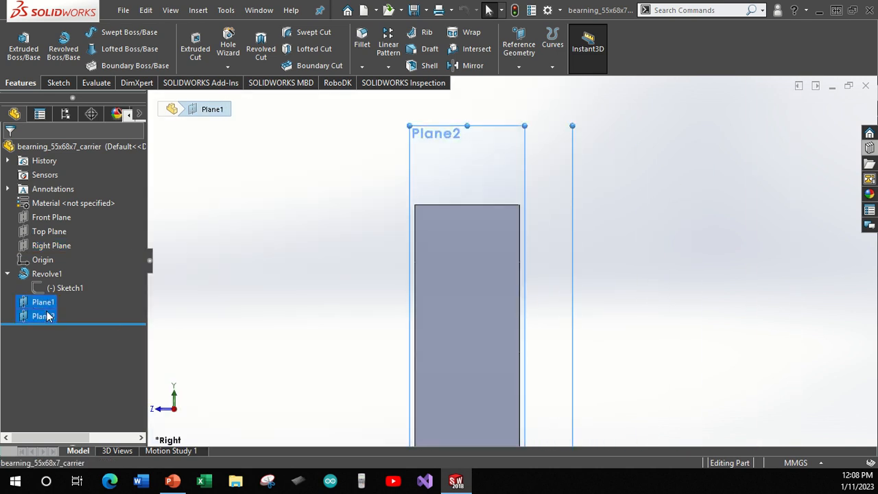
pyautogui.rightClick(44, 315)
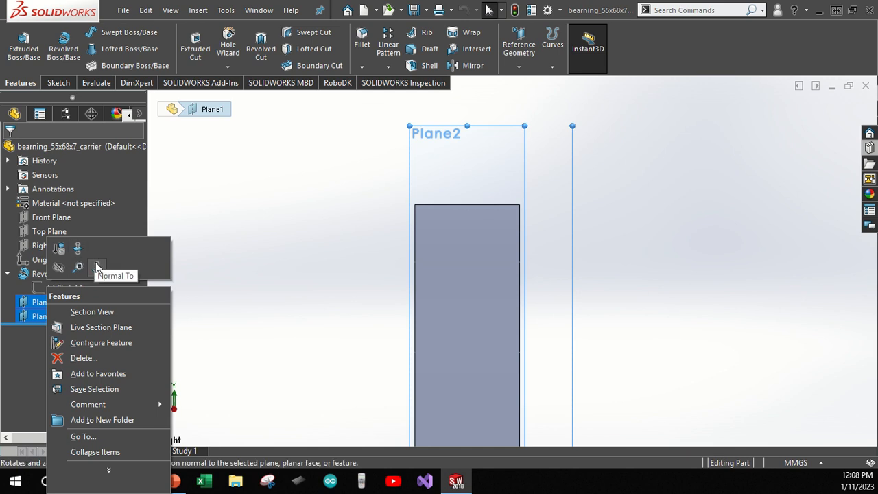
pyautogui.press('Escape')
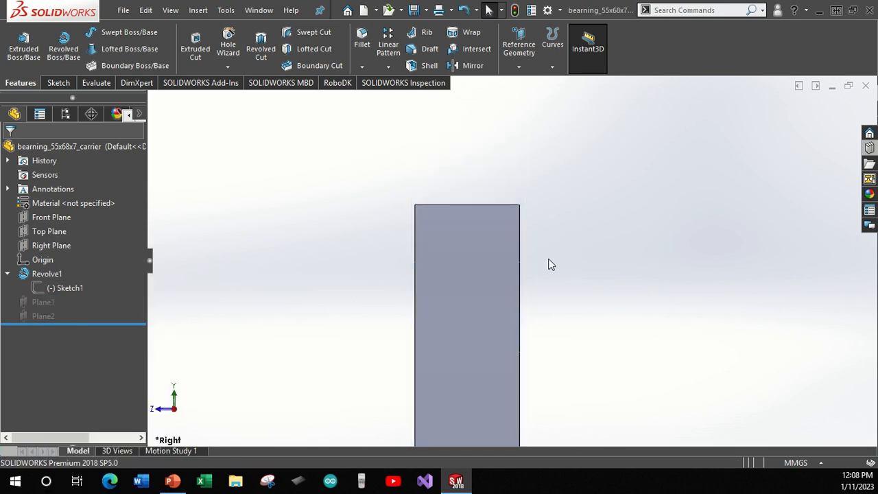
# Select the Right Plane and examine its extent against the carrier ring's side profile, close up and as a whole.
pyautogui.scroll(2, 518, 296)
pyautogui.click(55, 247)
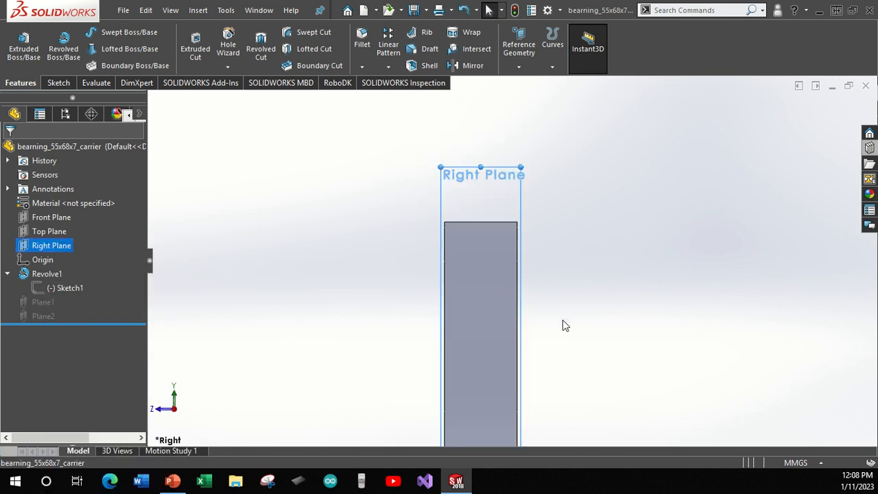
pyautogui.scroll(-4, 562, 320)
pyautogui.scroll(4, 357, 384)
pyautogui.scroll(3, 474, 405)
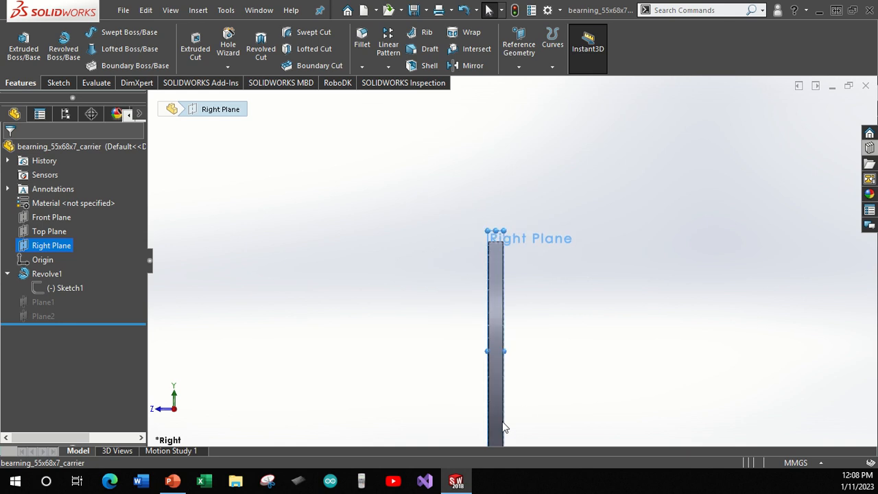
pyautogui.scroll(-5, 500, 337)
pyautogui.scroll(-3, 531, 182)
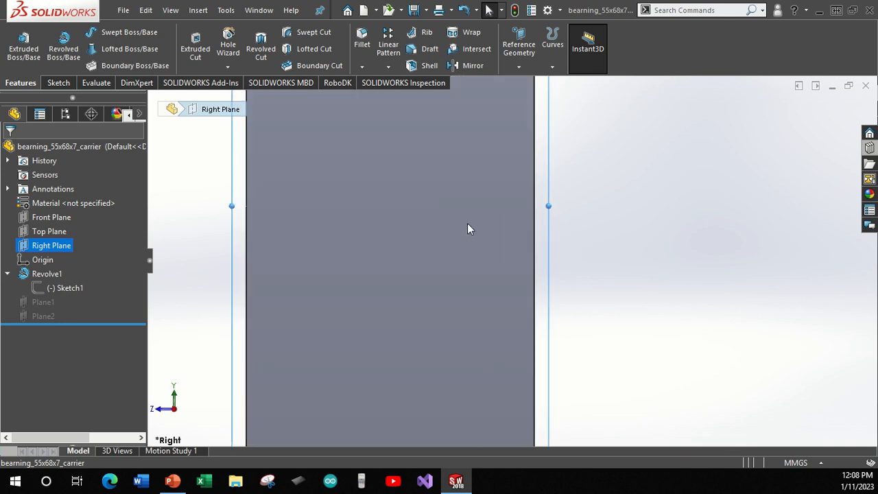
pyautogui.scroll(5, 467, 228)
pyautogui.scroll(-2, 516, 258)
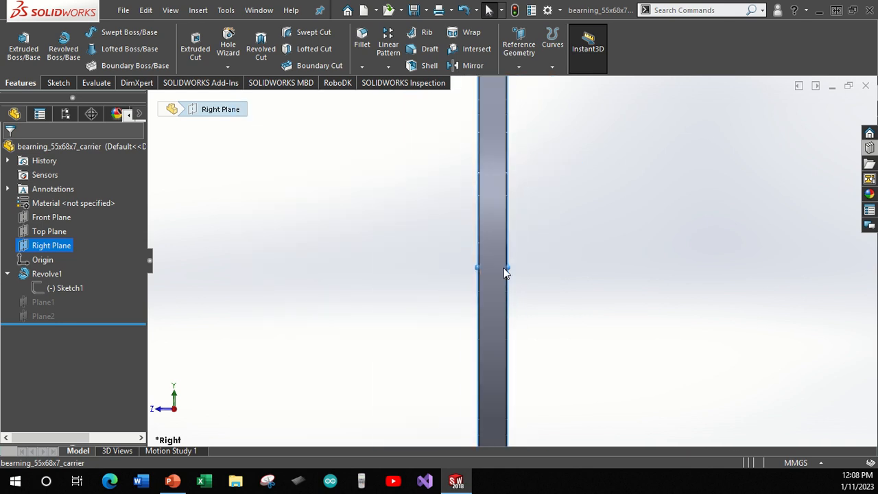
pyautogui.scroll(-1, 503, 268)
pyautogui.scroll(-2, 503, 267)
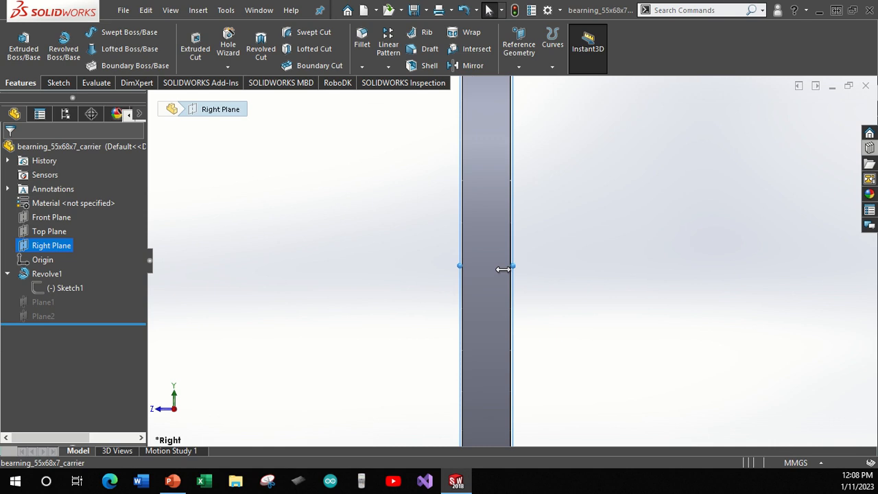
pyautogui.scroll(-2, 503, 269)
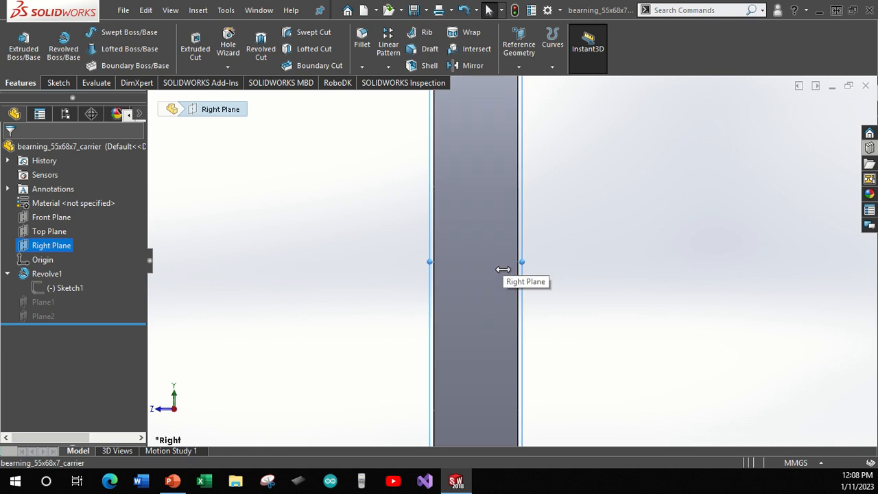
pyautogui.scroll(5, 503, 269)
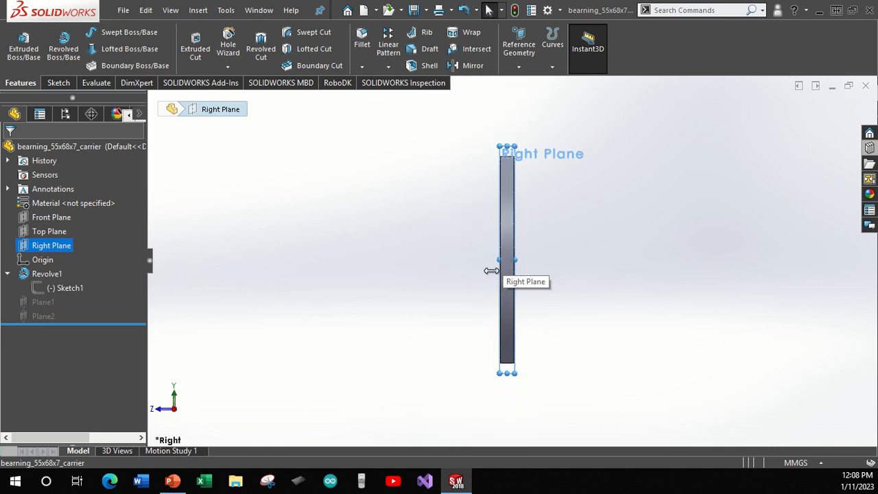
# Show Plane1 and Plane2 again around the carrier ring.
pyautogui.click(41, 302)
pyautogui.keyDown('ctrl'); pyautogui.click(42, 316); pyautogui.keyUp('ctrl')
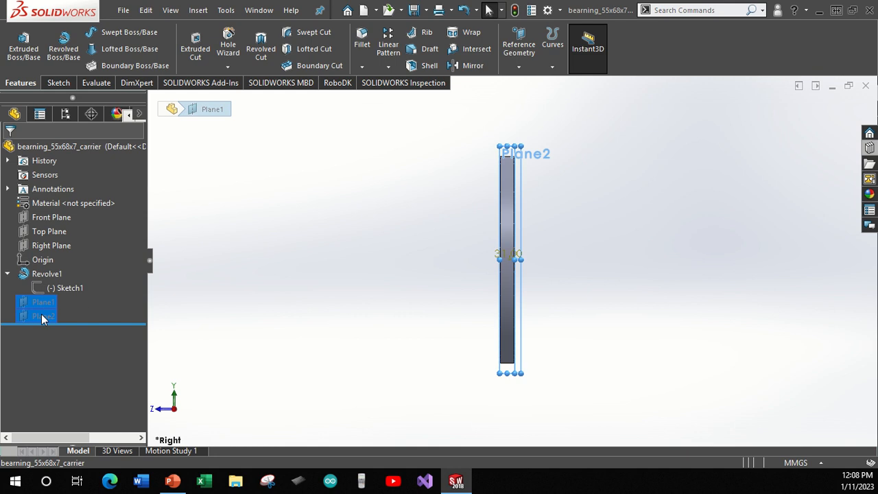
pyautogui.rightClick(41, 315)
pyautogui.click(72, 247)
pyautogui.scroll(-4, 508, 251)
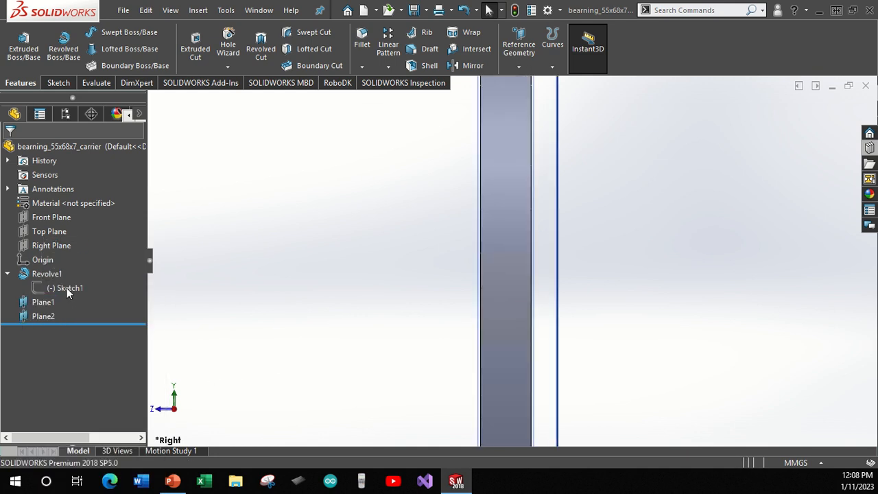
# Start a sketch on the Right Plane, viewed normal to it, and draw a horizontal line about 2.42 mm inward from the ring's edge, level with the origin.
pyautogui.rightClick(52, 245)
pyautogui.click(118, 219)
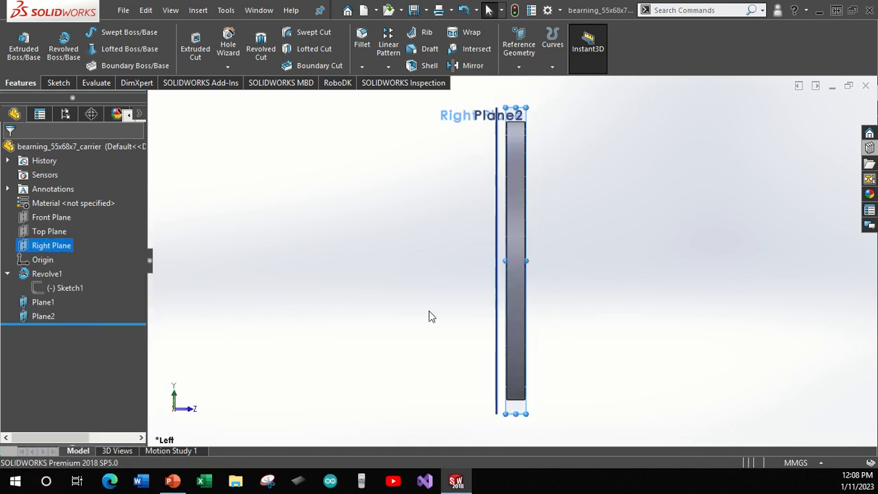
pyautogui.scroll(-3, 518, 249)
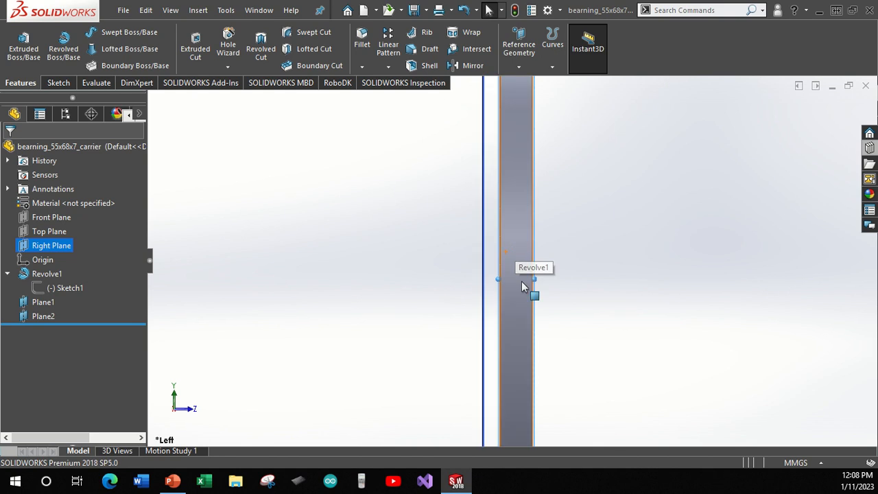
pyautogui.scroll(2, 523, 282)
pyautogui.scroll(-2, 511, 247)
pyautogui.scroll(2, 508, 259)
pyautogui.scroll(-1, 505, 263)
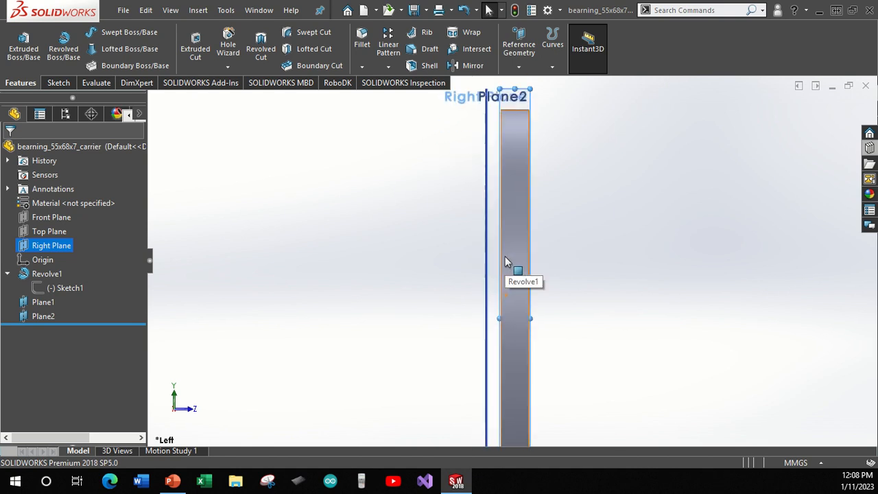
pyautogui.click(59, 83)
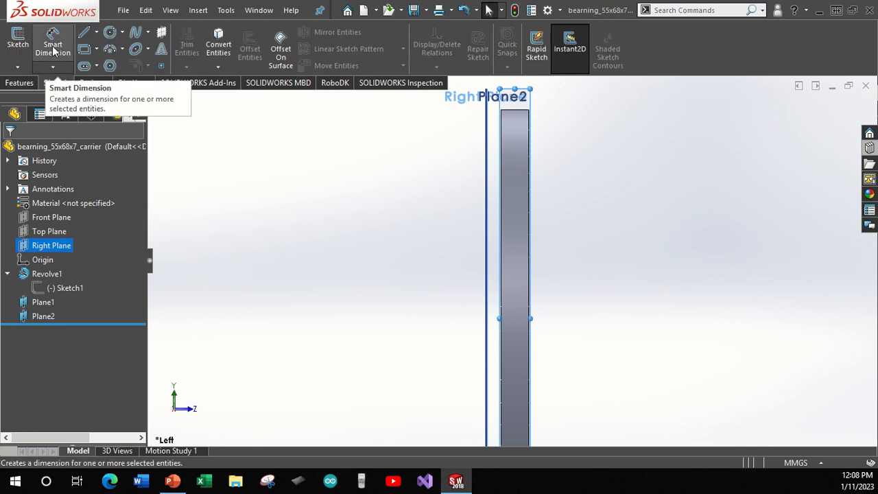
pyautogui.click(18, 42)
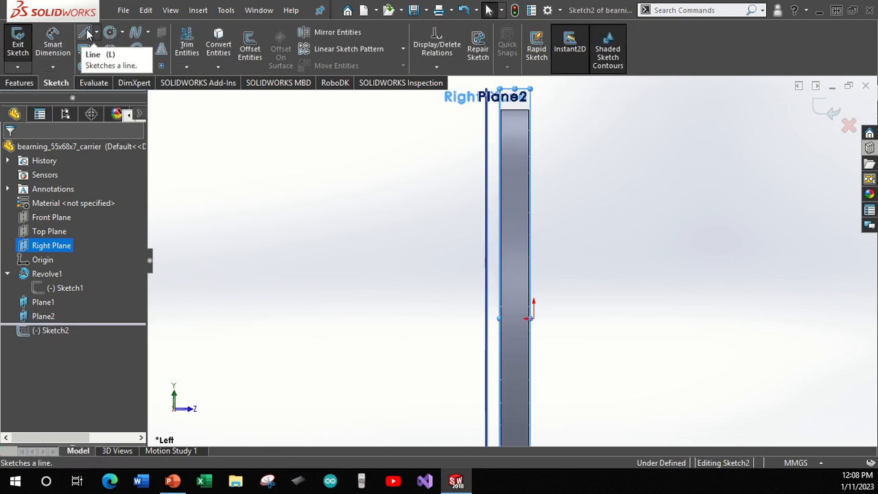
pyautogui.click(84, 33)
pyautogui.scroll(-5, 536, 334)
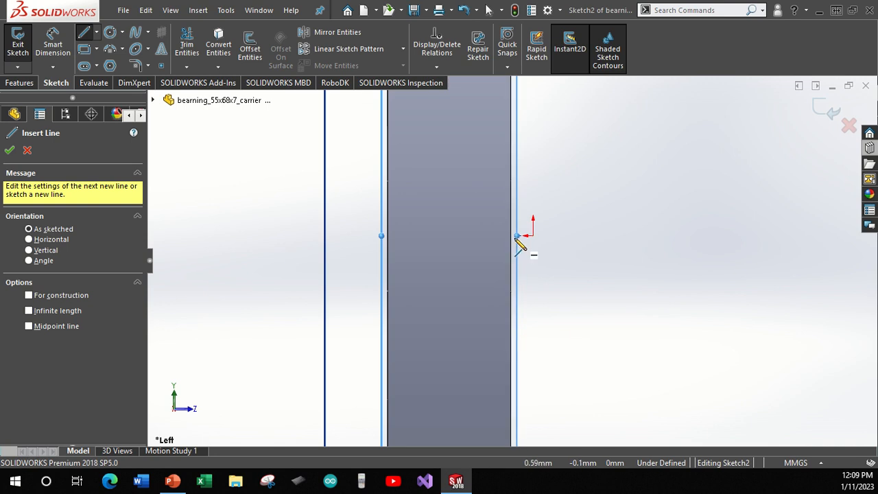
pyautogui.click(511, 235)
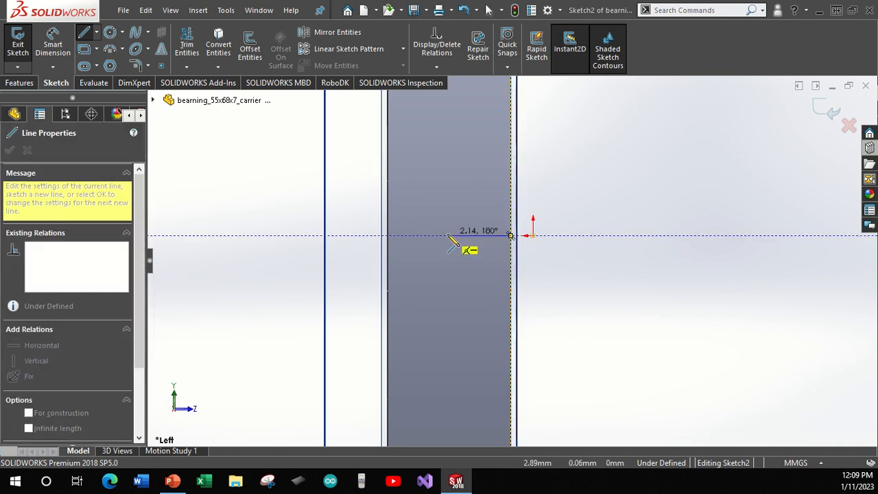
pyautogui.click(439, 235)
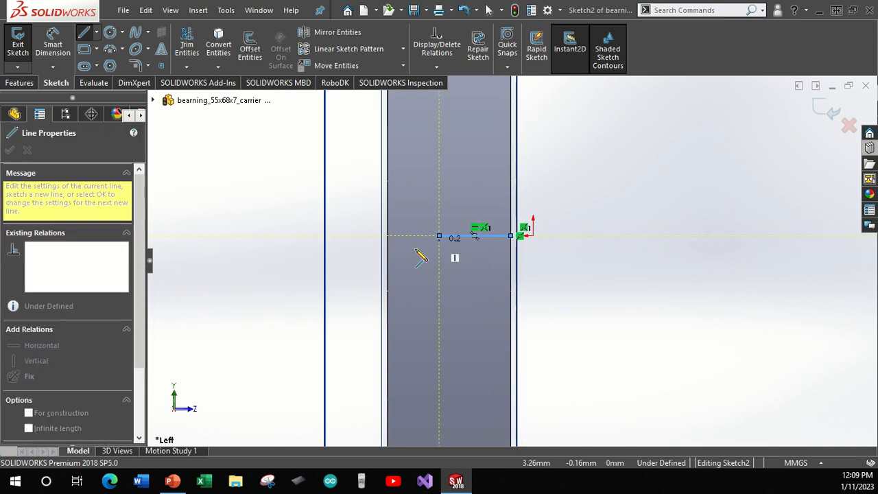
pyautogui.press('Escape')
pyautogui.press('Escape')
# Convert the horizontal line to construction geometry and set its length to 2.75 mm.
pyautogui.click(475, 237)
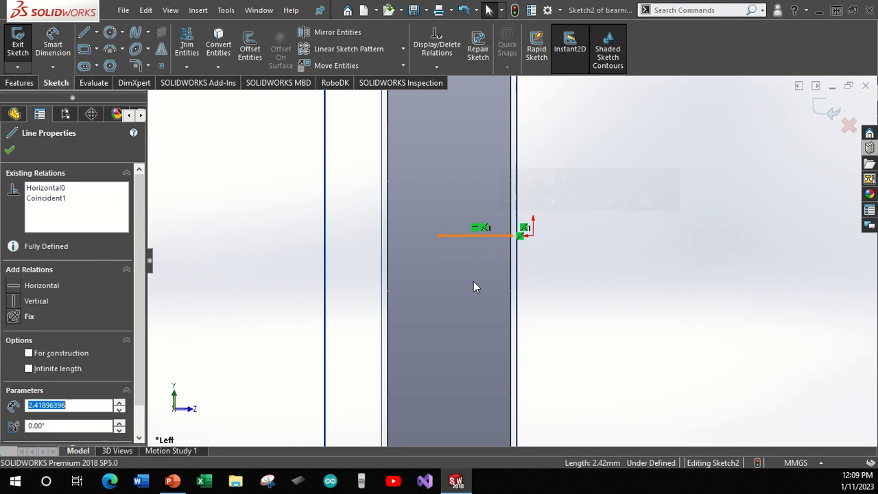
pyautogui.click(29, 352)
pyautogui.click(10, 149)
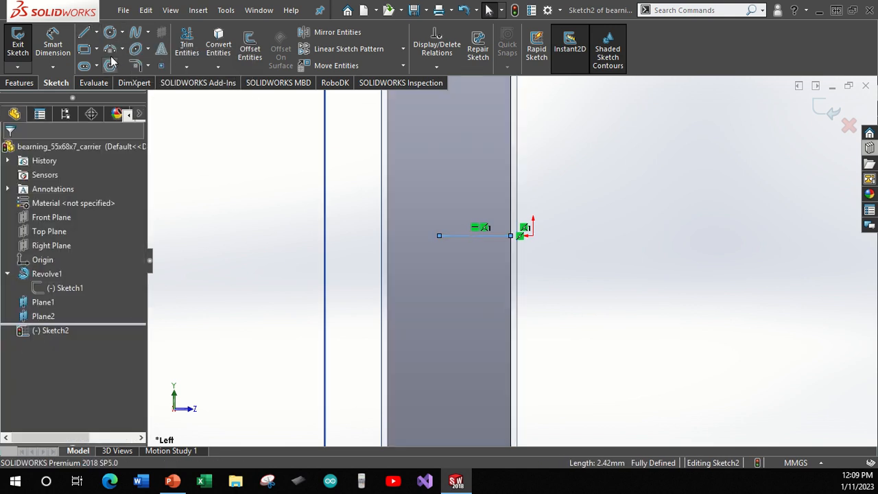
pyautogui.click(53, 44)
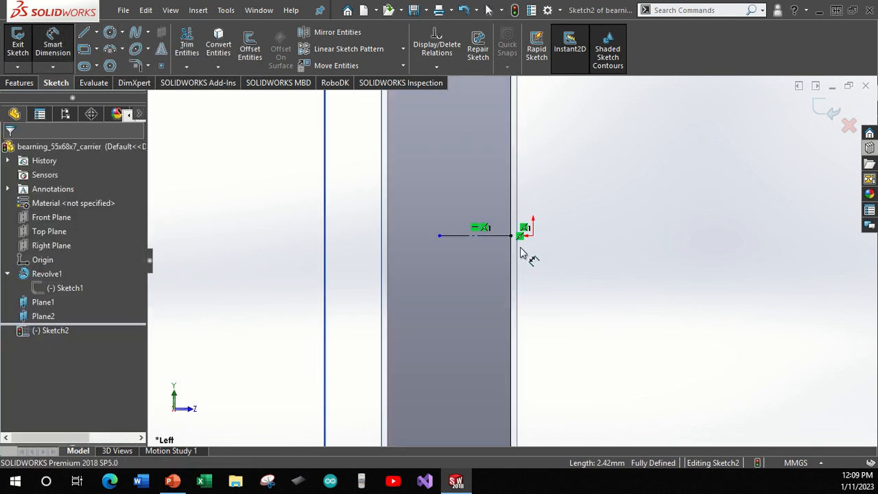
pyautogui.click(469, 239)
pyautogui.click(619, 353)
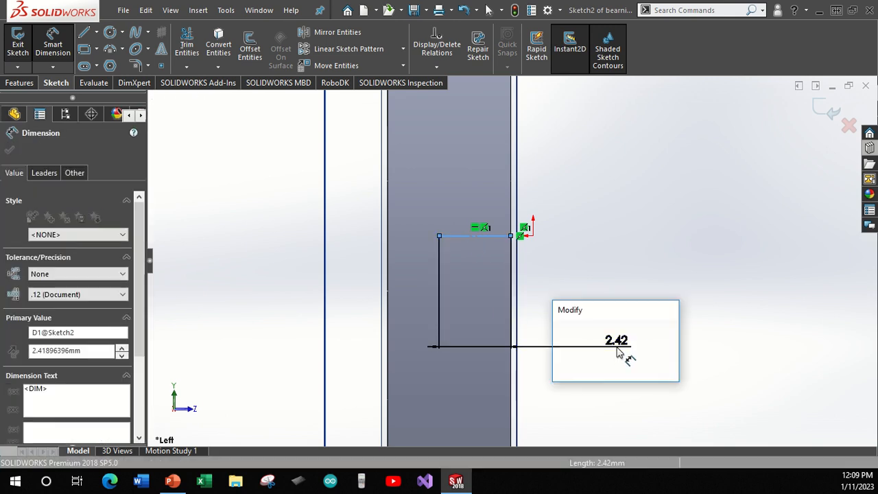
pyautogui.write('2.75')
pyautogui.press('Return')
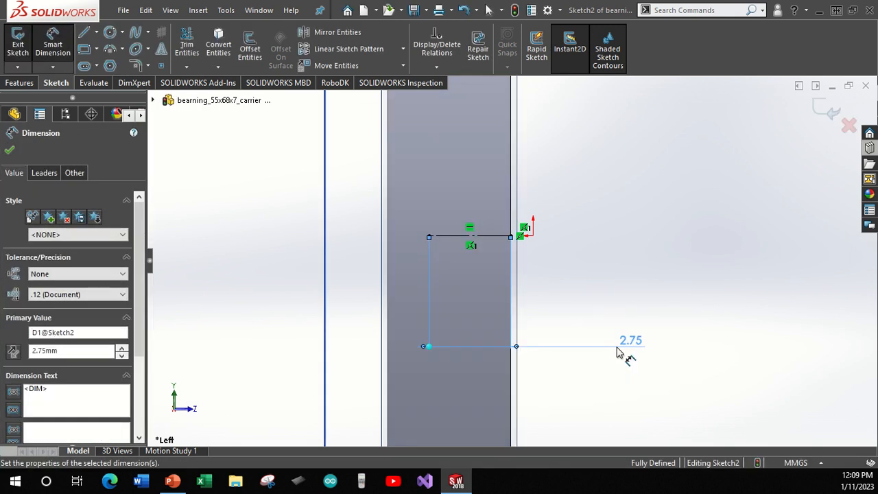
pyautogui.click(9, 151)
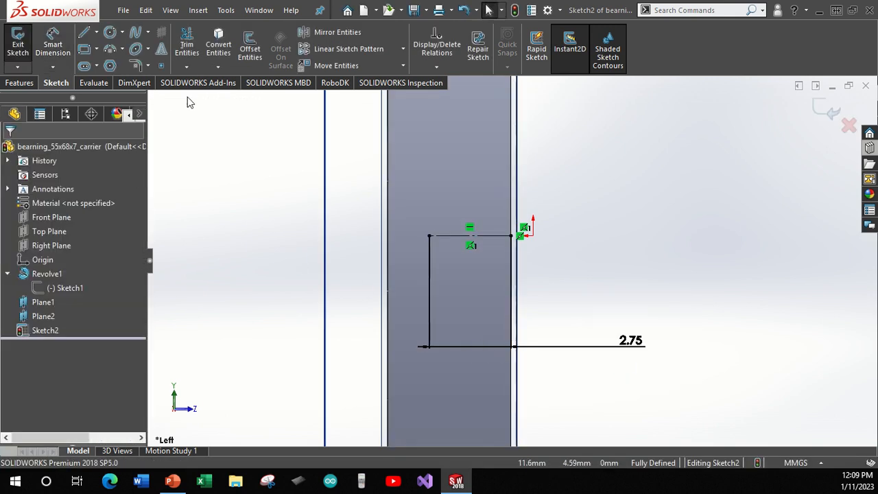
# Draw a circle centred on the construction line's inner endpoint and set its diameter to 3.3 mm.
pyautogui.click(110, 32)
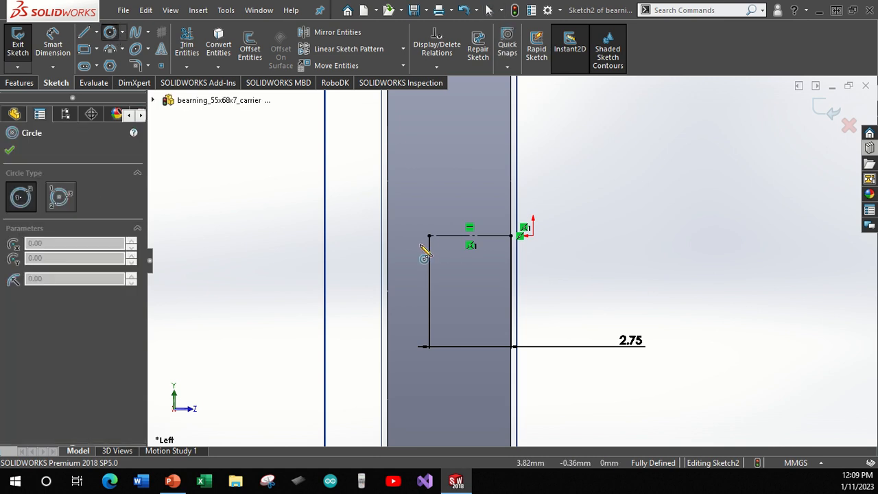
pyautogui.click(429, 236)
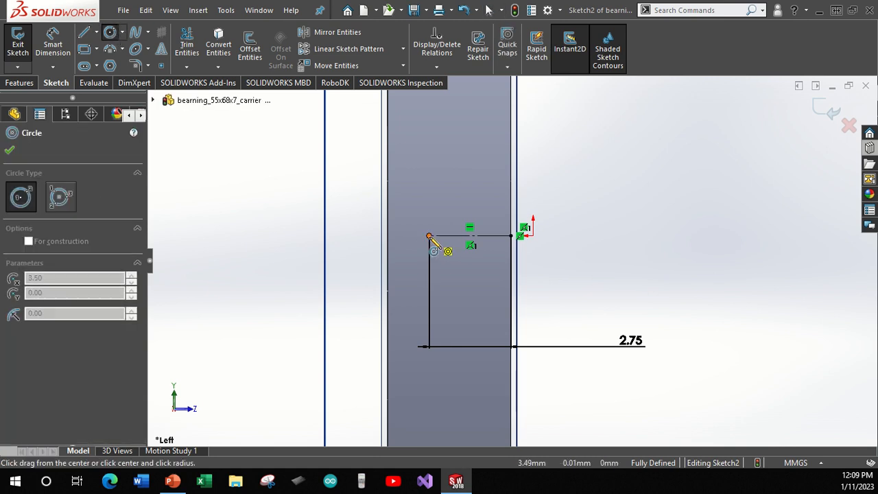
pyautogui.click(460, 282)
pyautogui.click(9, 151)
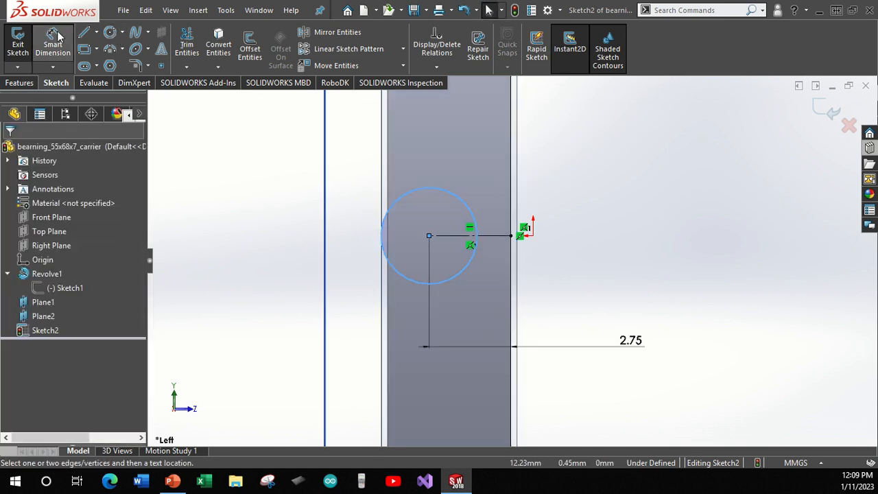
pyautogui.click(473, 218)
pyautogui.click(594, 288)
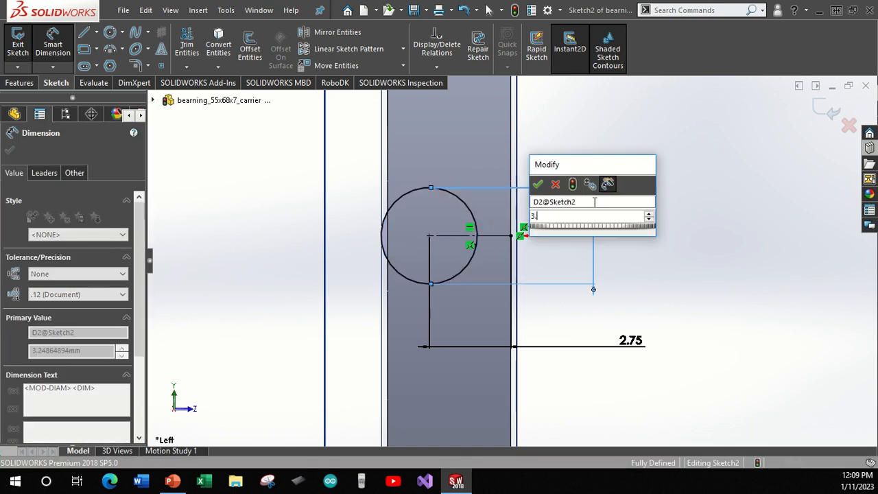
pyautogui.write('3.3')
pyautogui.press('Return')
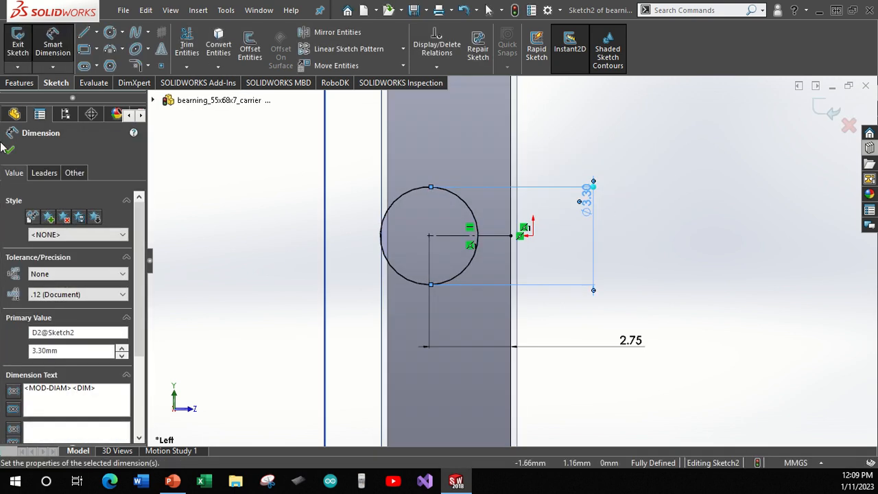
pyautogui.click(9, 151)
# Make an extruded cut of the 3.3 mm circle with the Through All end condition, through one side of the carrier ring.
pyautogui.click(21, 83)
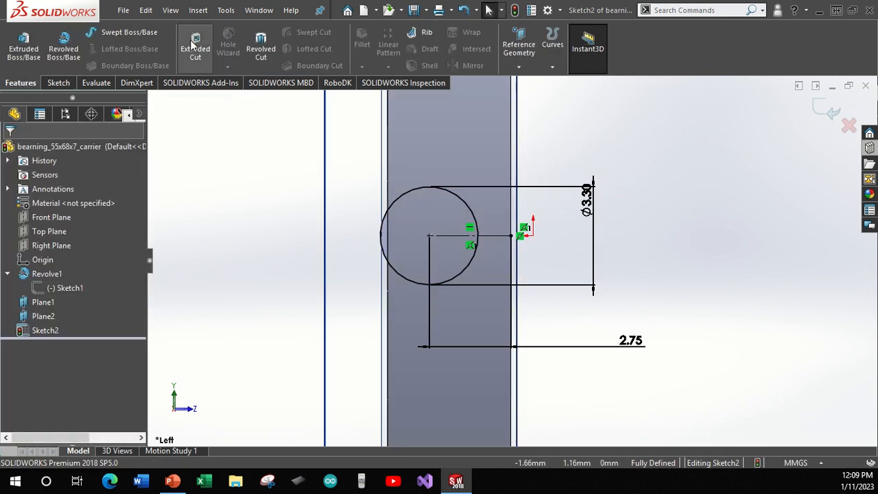
pyautogui.click(194, 48)
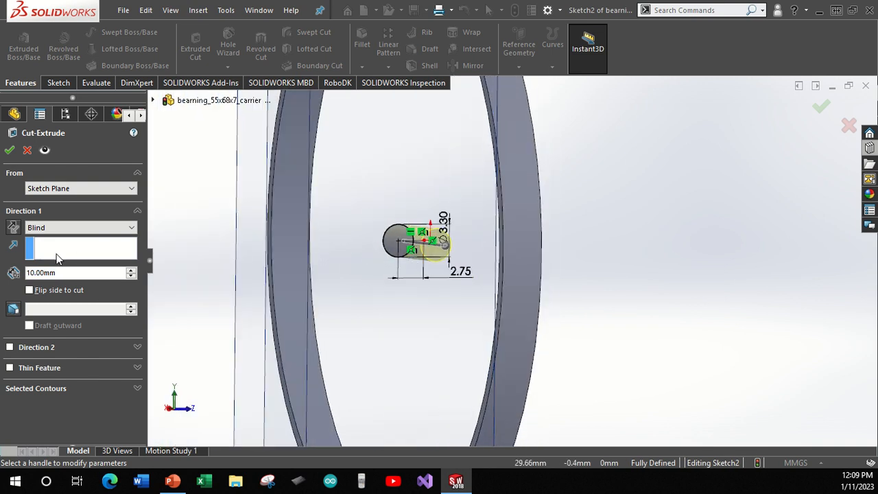
pyautogui.click(131, 228)
pyautogui.click(131, 243)
pyautogui.click(130, 229)
pyautogui.click(126, 239)
pyautogui.click(127, 228)
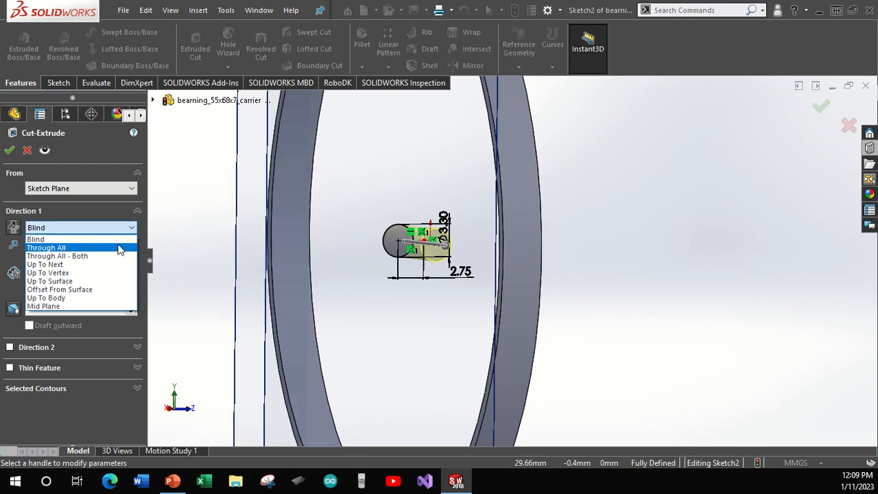
pyautogui.click(118, 252)
pyautogui.click(9, 150)
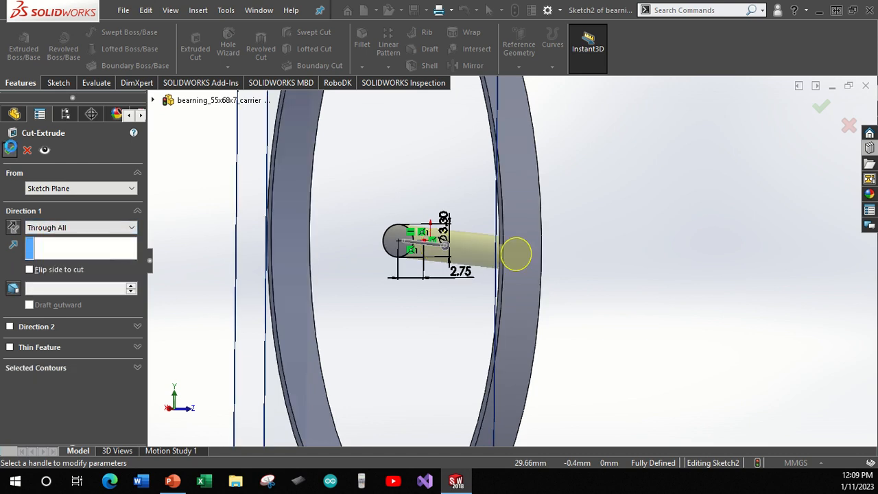
# Finish the Through All extruded cut of the 3.3 mm circle in the carrier ring.
pyautogui.click(561, 265)
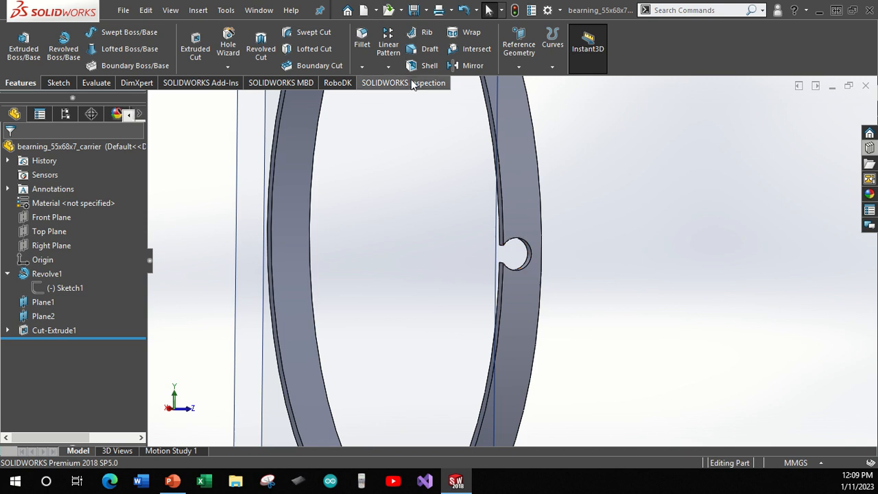
pyautogui.click(389, 67)
pyautogui.click(403, 99)
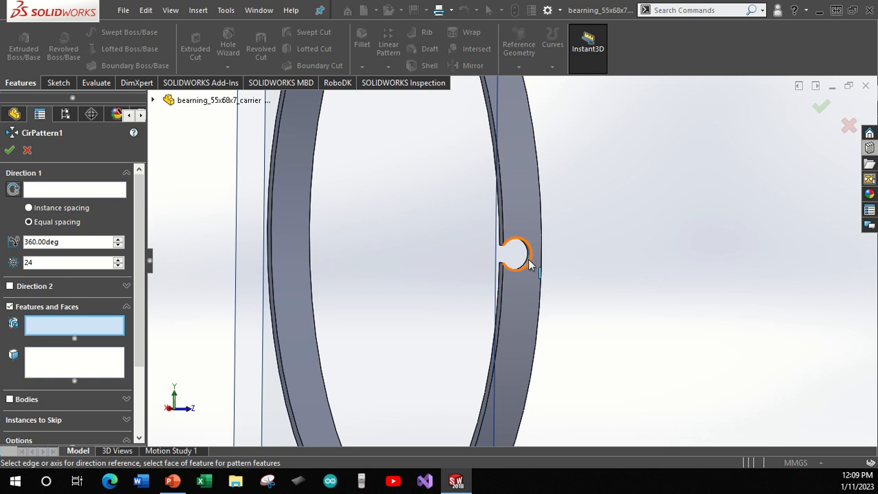
pyautogui.scroll(-4, 529, 266)
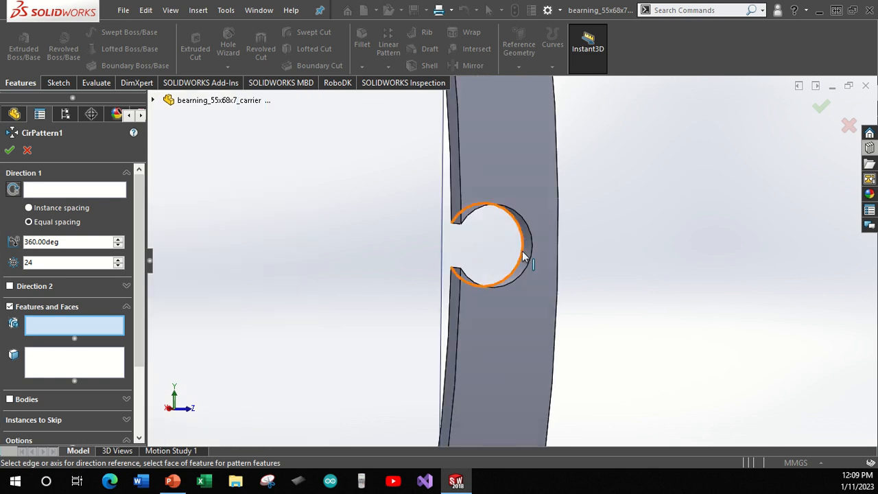
pyautogui.click(529, 254)
pyautogui.scroll(4, 529, 253)
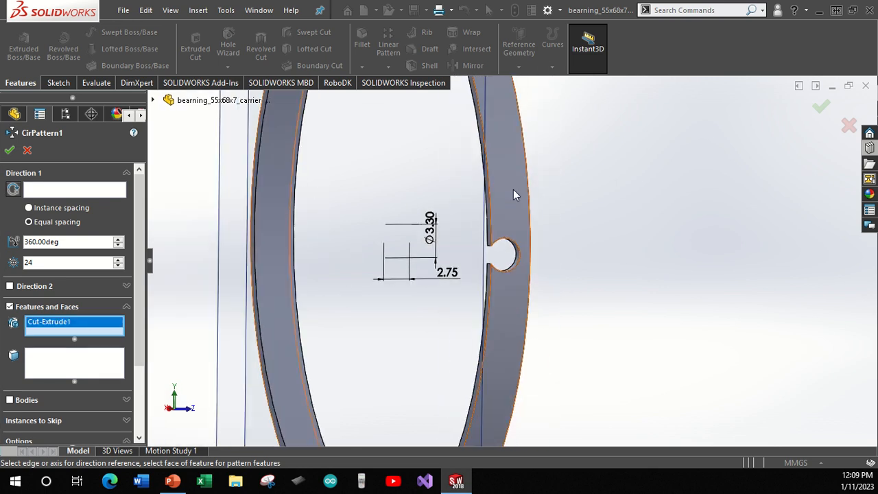
pyautogui.click(512, 180)
pyautogui.scroll(-4, 524, 253)
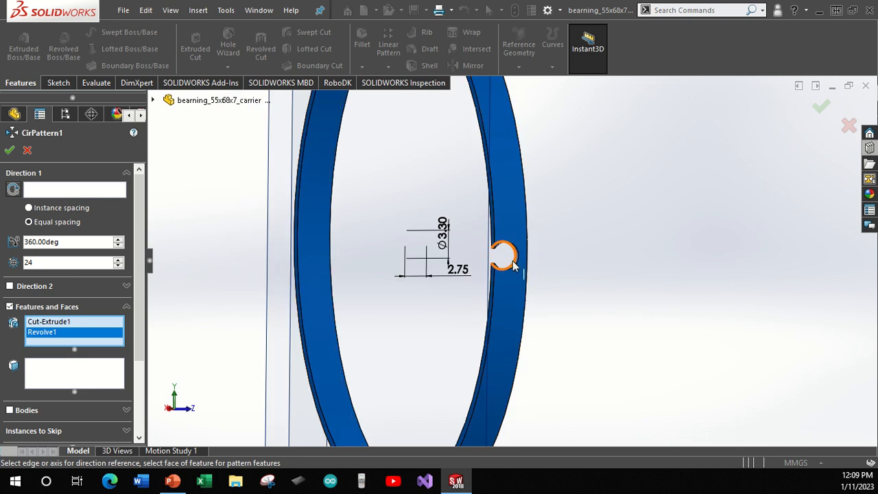
pyautogui.click(523, 260)
pyautogui.click(524, 261)
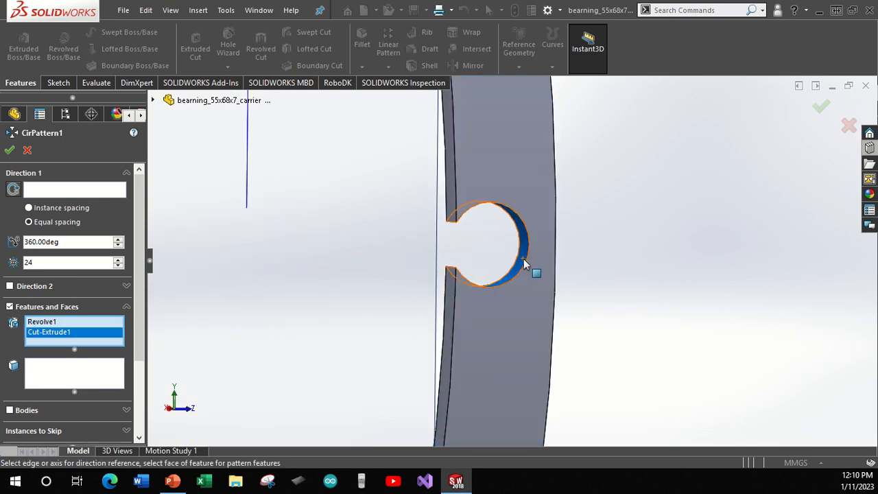
pyautogui.click(511, 170)
pyautogui.scroll(4, 526, 216)
pyautogui.press('Escape')
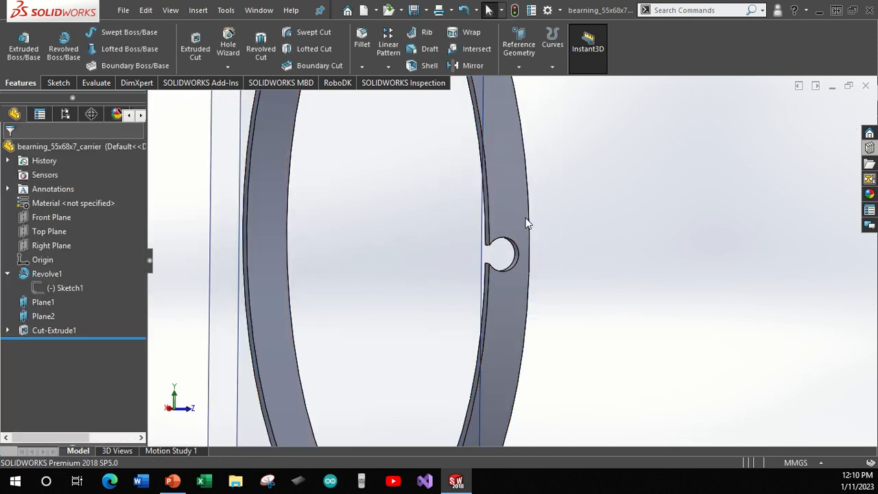
# Circular-pattern the ball-hole cut around the carrier ring's face with 24 equally spaced instances over 360 degrees.
pyautogui.click(514, 262)
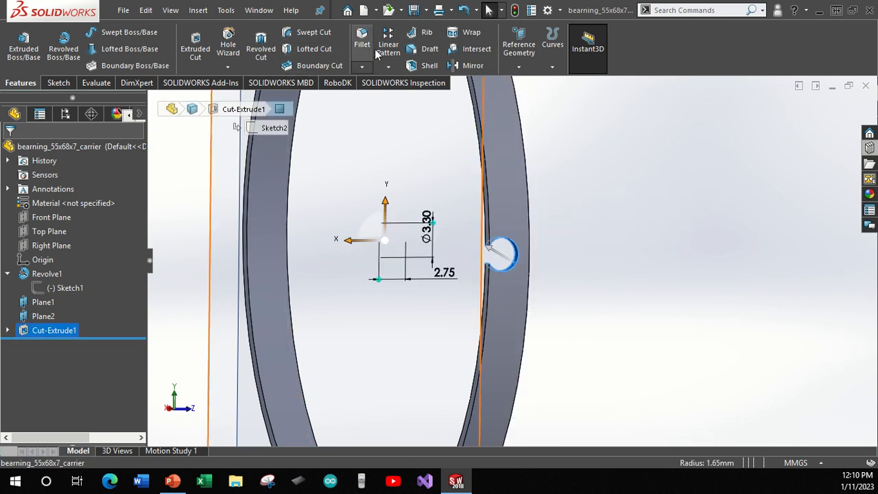
pyautogui.click(389, 65)
pyautogui.click(409, 99)
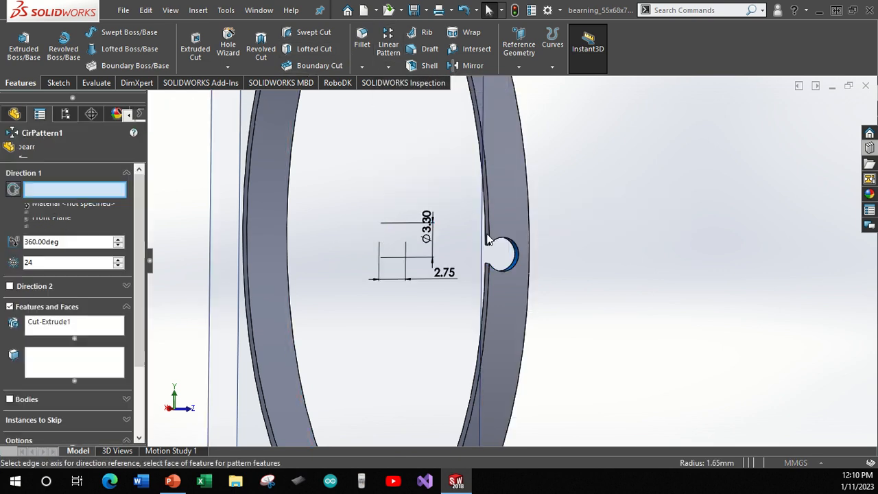
pyautogui.click(511, 190)
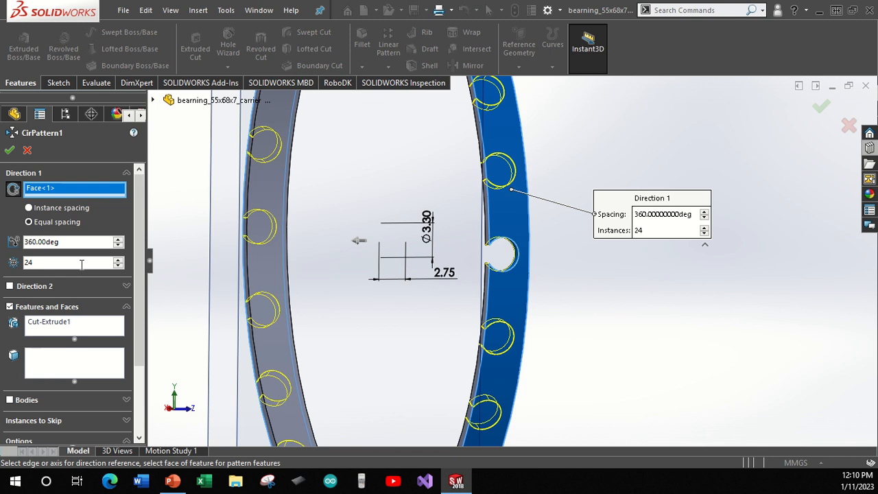
pyautogui.scroll(5, 502, 266)
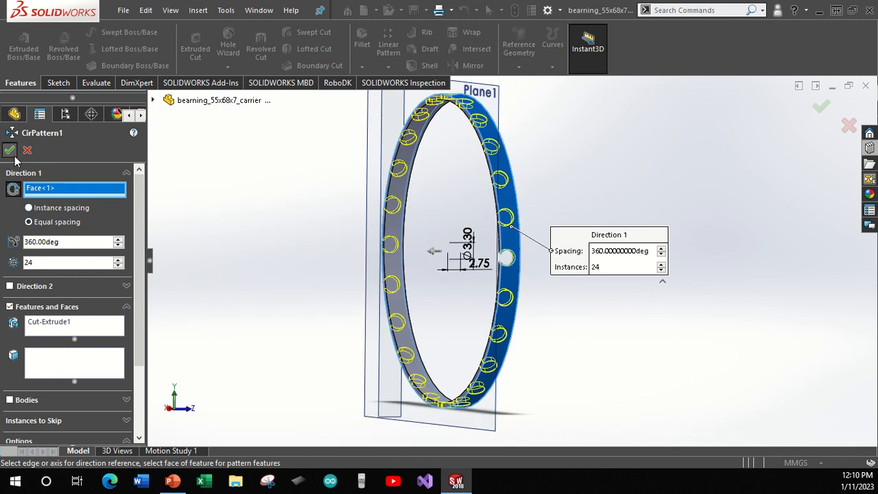
pyautogui.scroll(1, 490, 223)
# Examine the patterned ball holes around the carrier ring up close, including in the Left view.
pyautogui.moveTo(549, 235); pyautogui.dragTo(452, 255, button='middle')
pyautogui.scroll(-4, 490, 223)
pyautogui.scroll(5, 535, 248)
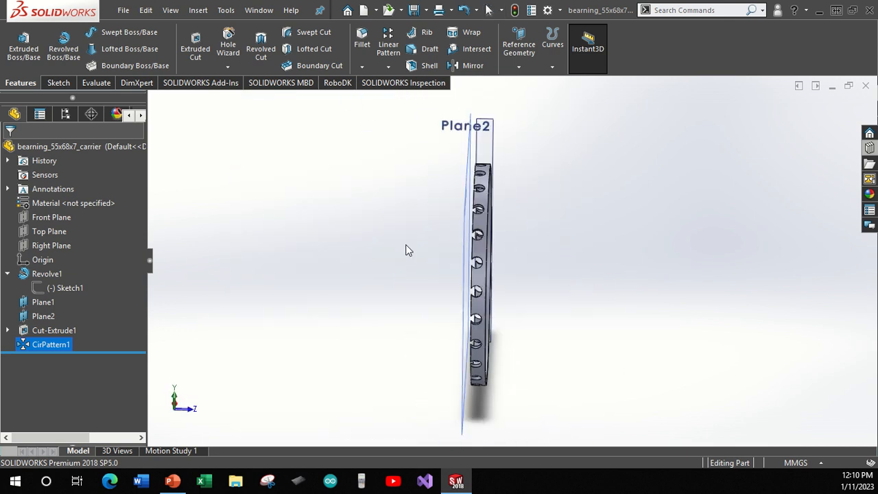
pyautogui.scroll(-7, 407, 249)
pyautogui.scroll(4, 769, 304)
pyautogui.scroll(-4, 773, 336)
pyautogui.press('space')
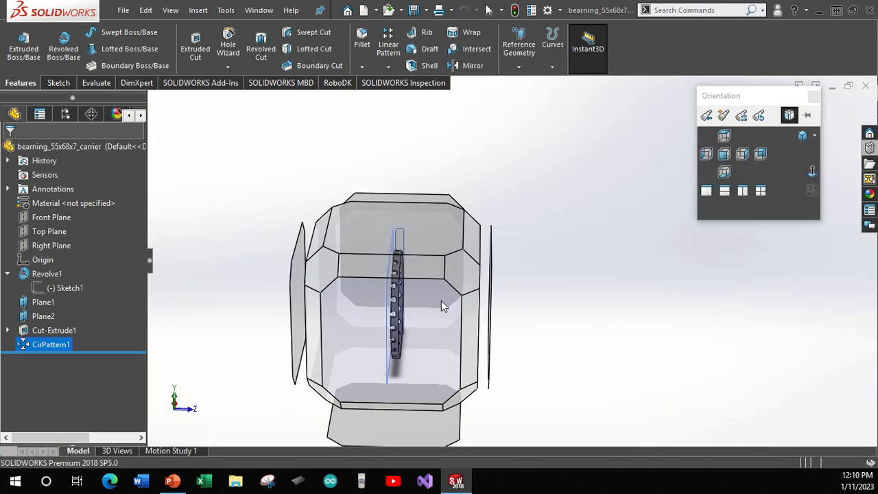
pyautogui.click(443, 303)
pyautogui.scroll(-5, 473, 254)
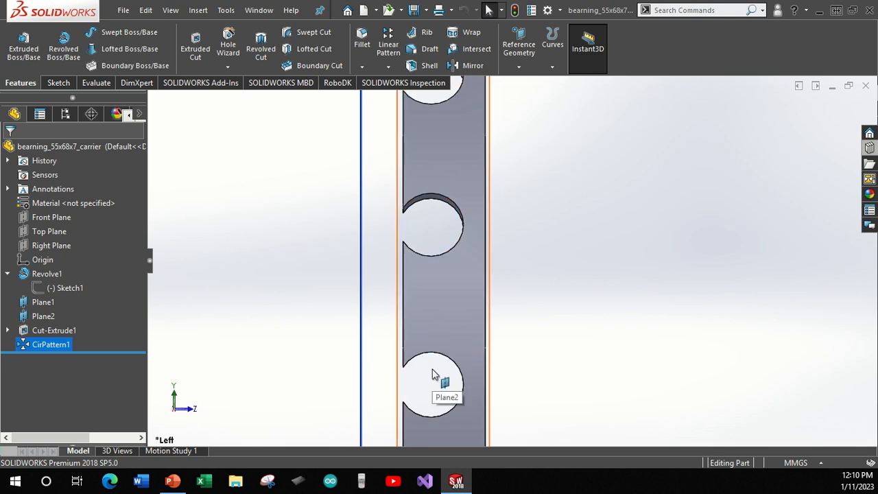
pyautogui.scroll(10, 475, 317)
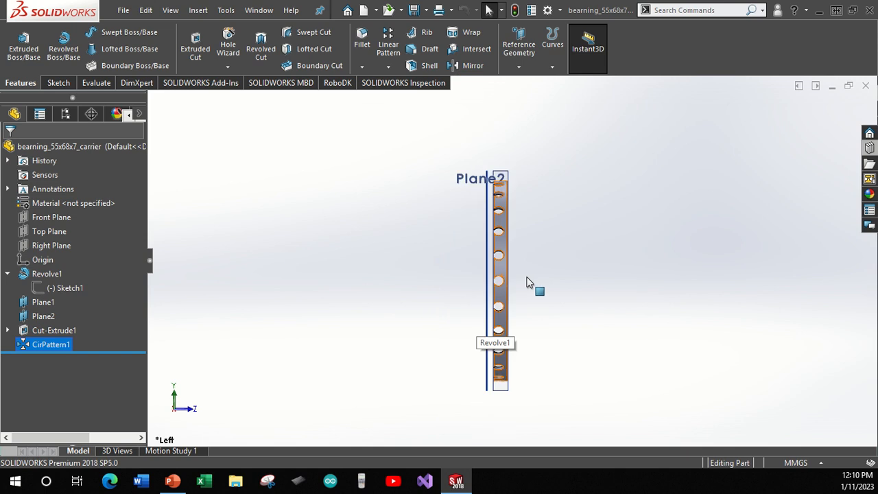
pyautogui.moveTo(526, 281)
pyautogui.mouseDown(button='middle')
pyautogui.moveTo(552, 282)
pyautogui.moveTo(535, 281)
pyautogui.mouseUp(button='middle')
# Export the carrier part in STL format with all bodies included.
pyautogui.click(124, 10)
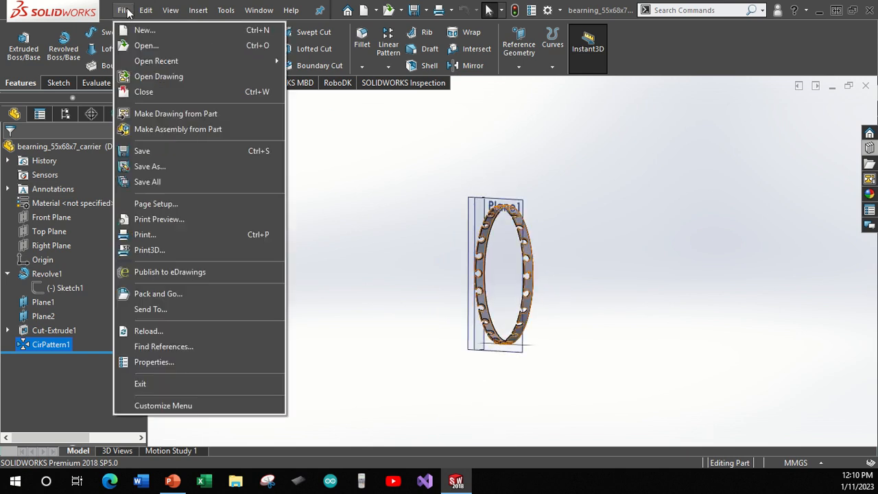
pyautogui.click(168, 161)
pyautogui.click(389, 273)
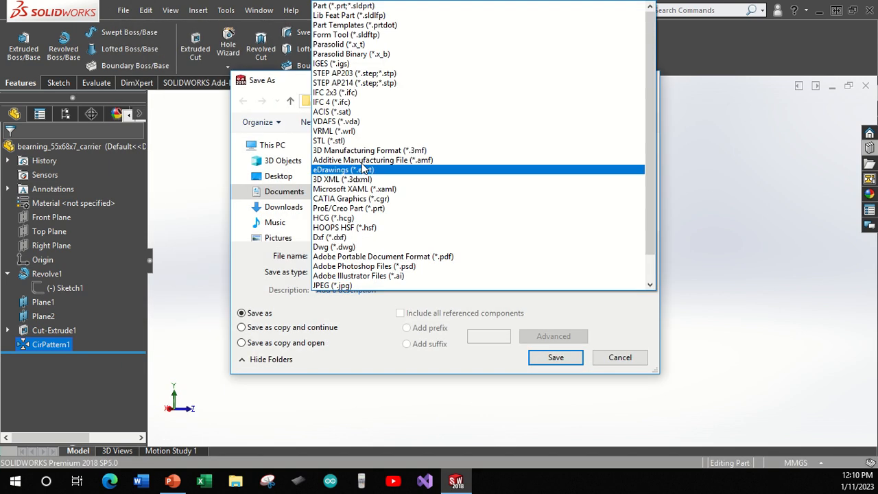
pyautogui.click(353, 142)
pyautogui.click(542, 380)
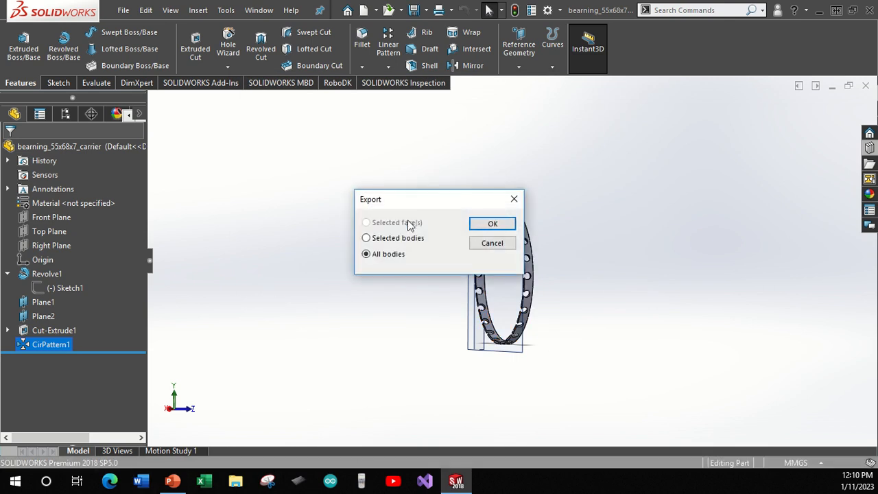
pyautogui.click(492, 223)
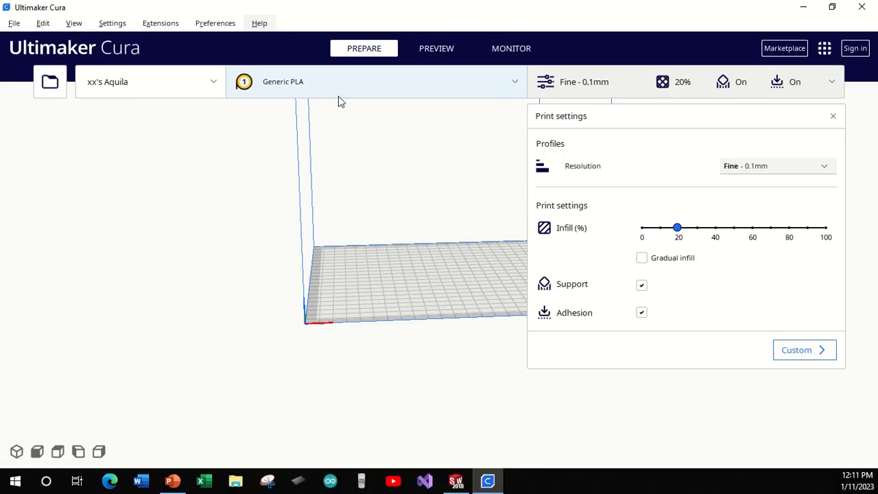
# Load the bearning_55x68x7_outer model from the Bearning_55x68x7 folder inside Documents > Garbage into the slicer.
pyautogui.click(39, 88)
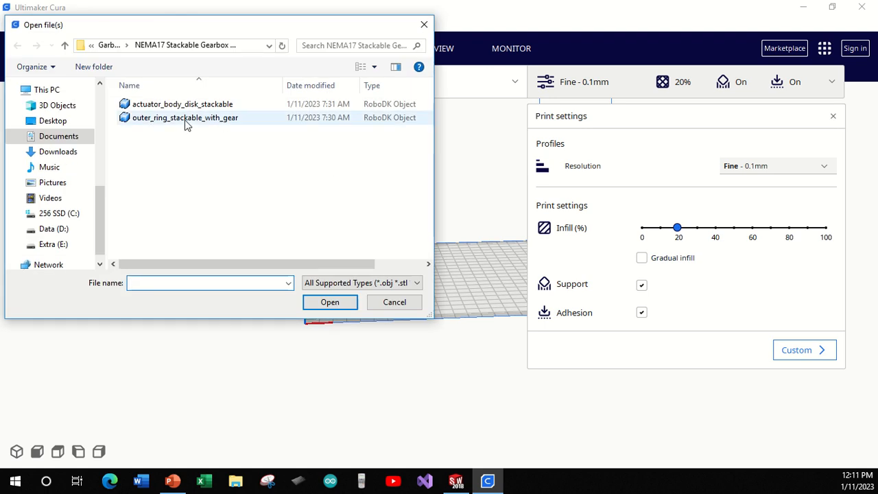
pyautogui.click(114, 45)
pyautogui.scroll(-5, 221, 169)
pyautogui.click(177, 212)
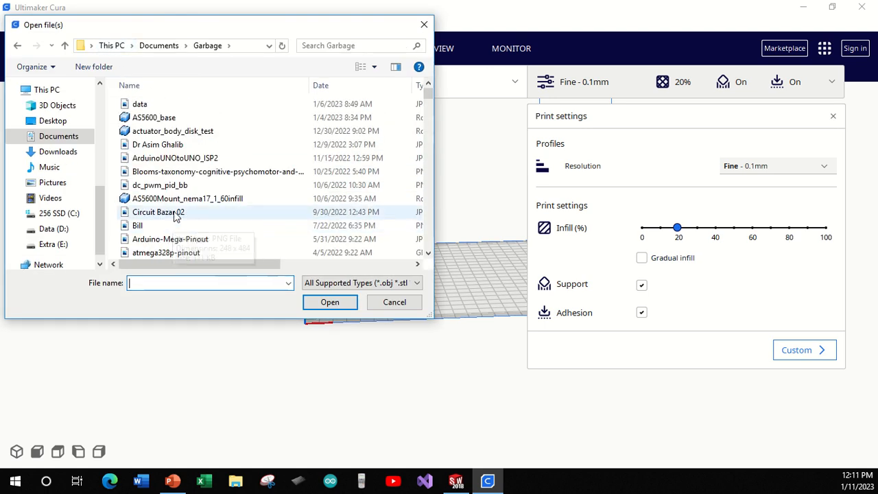
pyautogui.scroll(-5, 176, 214)
pyautogui.scroll(2, 177, 217)
pyautogui.doubleClick(176, 219)
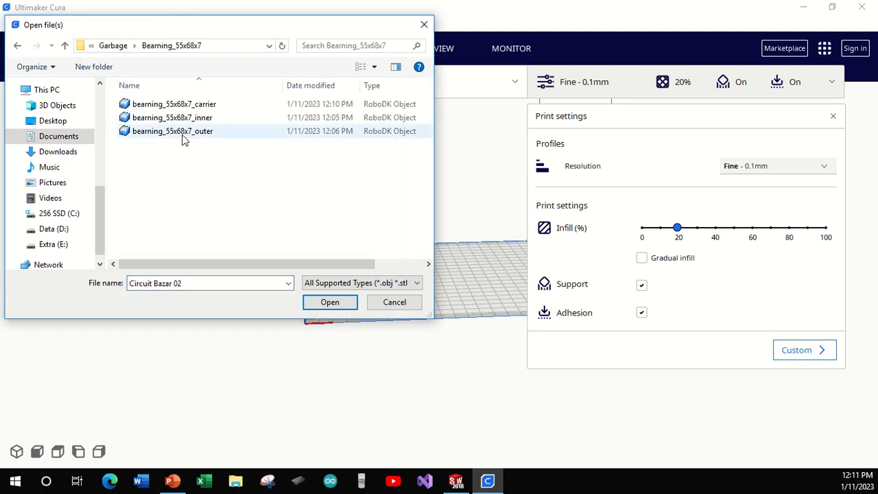
pyautogui.click(206, 131)
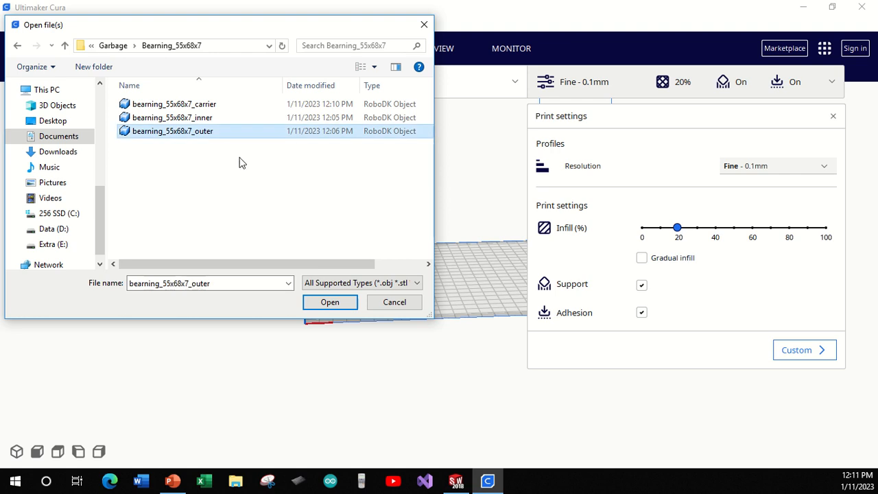
pyautogui.click(329, 303)
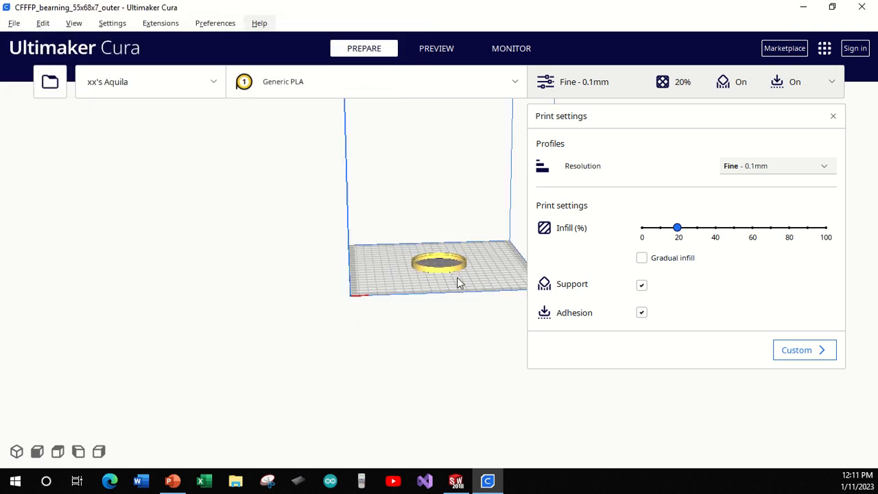
# Flip the outer ring over so its notch faces up and the ring lies flat on the build plate.
pyautogui.scroll(5, 455, 313)
pyautogui.scroll(5, 455, 313)
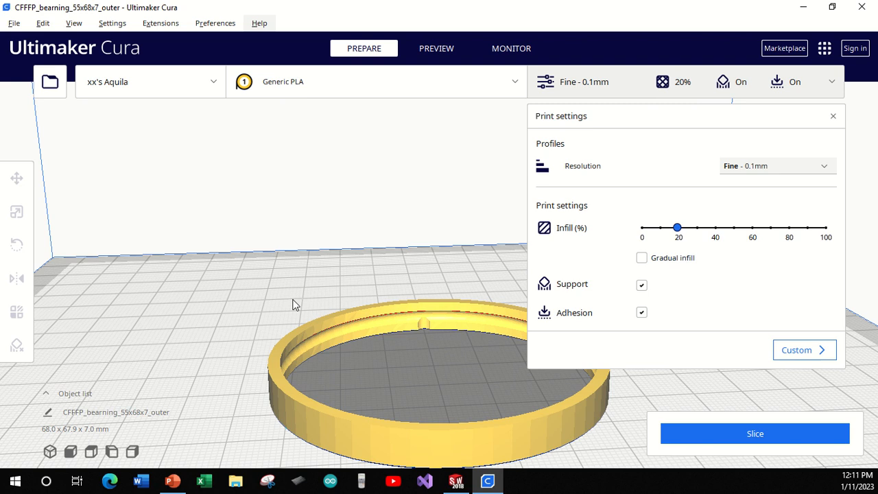
pyautogui.click(326, 336)
pyautogui.click(17, 244)
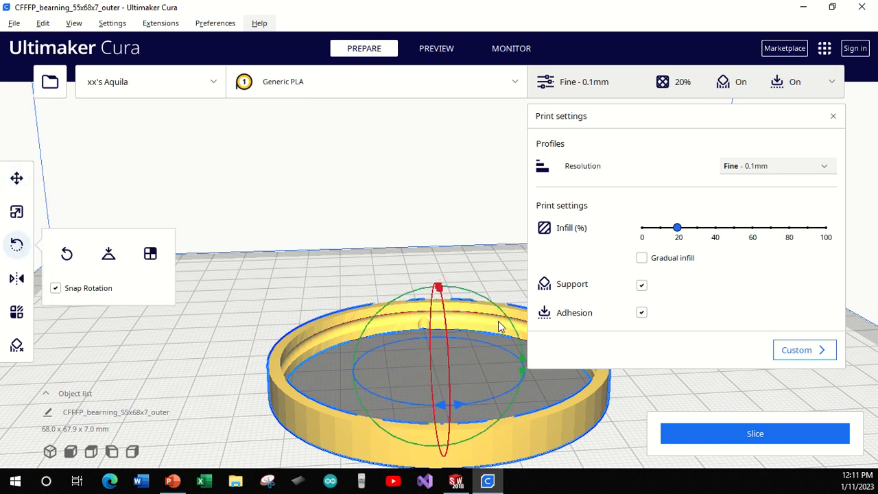
pyautogui.moveTo(500, 310); pyautogui.dragTo(398, 331)
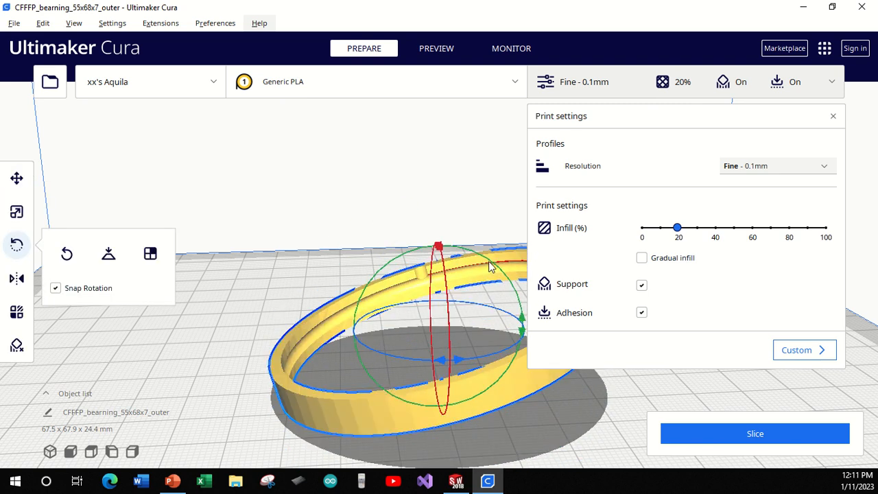
pyautogui.moveTo(490, 263); pyautogui.dragTo(503, 297)
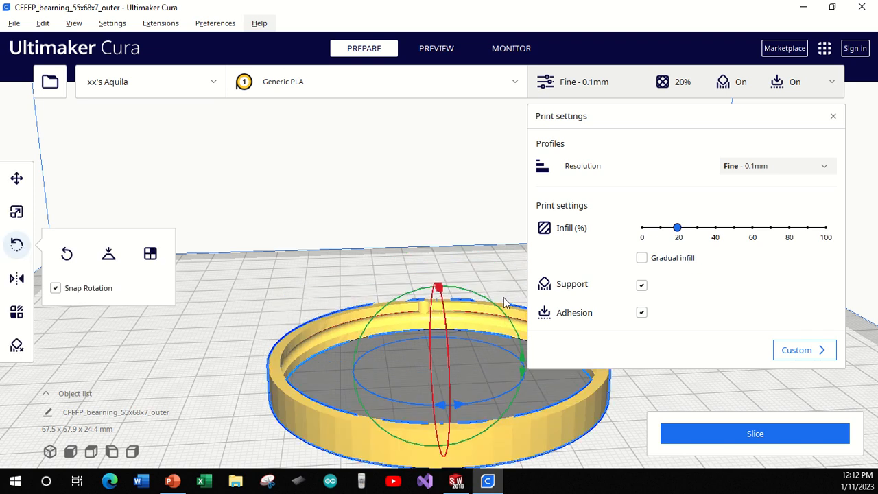
# Turn off support and adhesion for the outer ring and slice it at Fine - 0.1mm resolution with 20% infill.
pyautogui.click(641, 285)
pyautogui.click(642, 312)
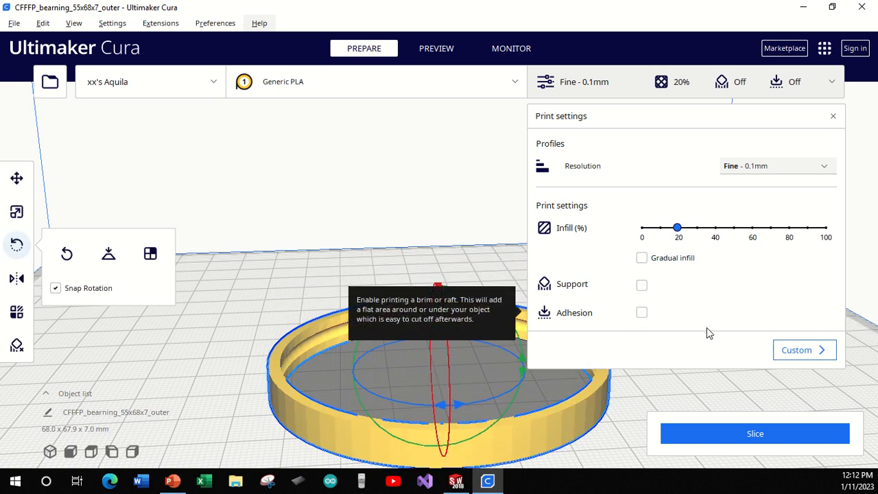
pyautogui.click(760, 433)
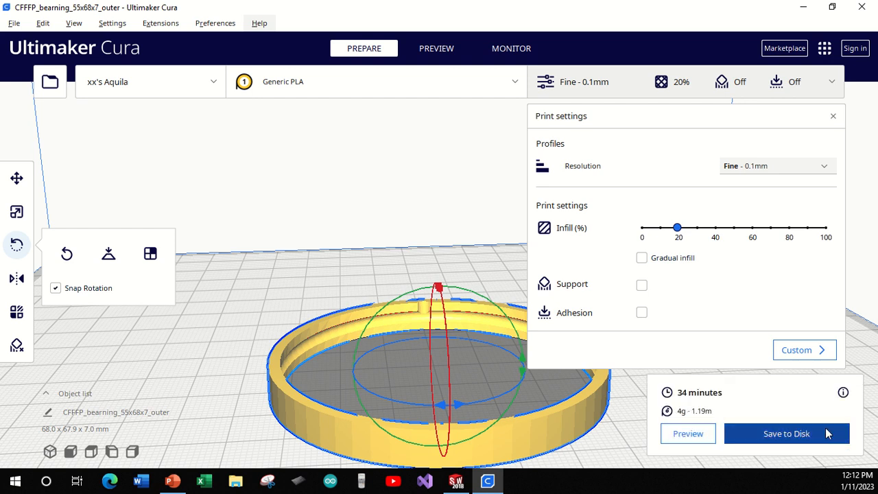
# Start a new project with an empty build plate and load the bearning_55x68x7_inner model.
pyautogui.click(14, 24)
pyautogui.click(28, 41)
pyautogui.click(567, 266)
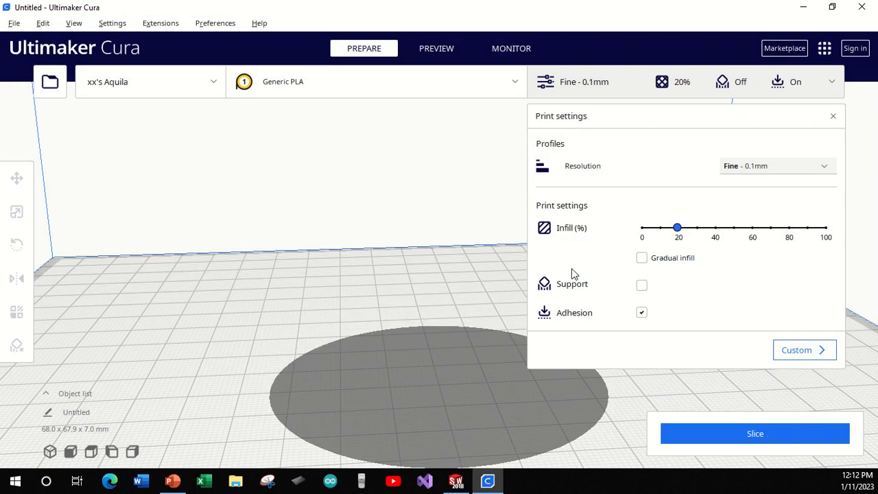
pyautogui.click(49, 82)
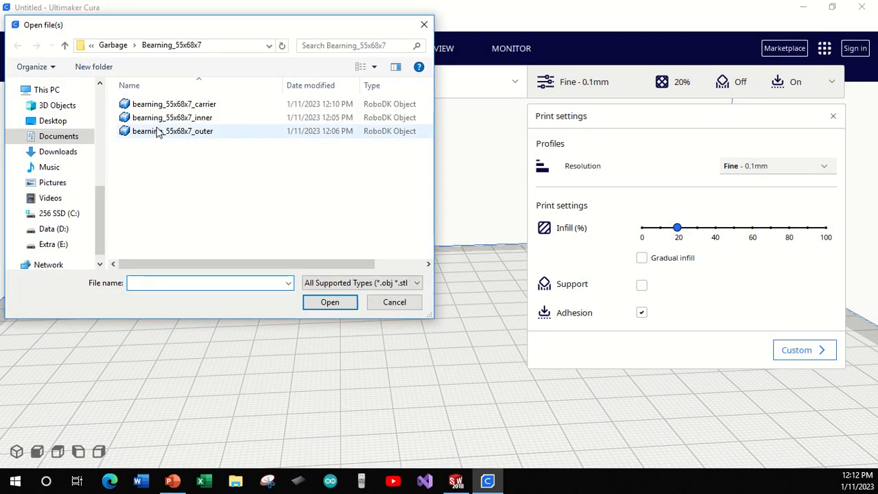
pyautogui.click(172, 118)
pyautogui.click(330, 303)
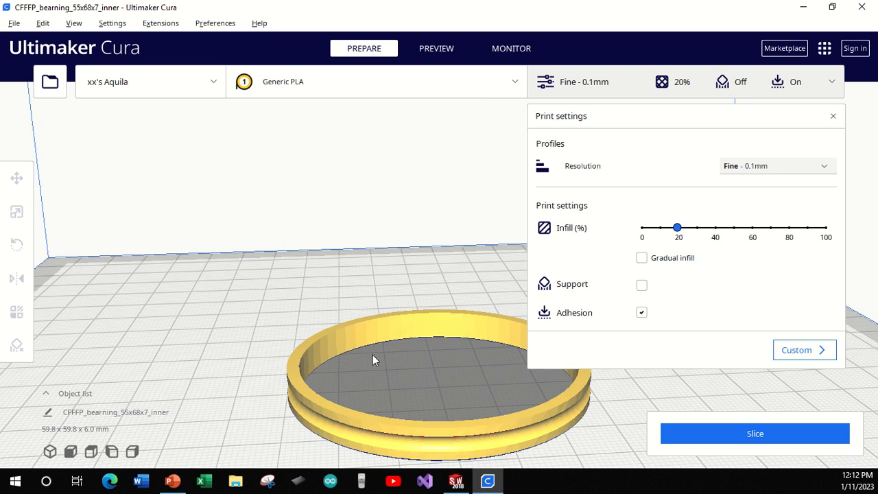
# Rotate the inner ring to bring its notch to the front, and flip the ring over so the notch faces up.
pyautogui.click(373, 357)
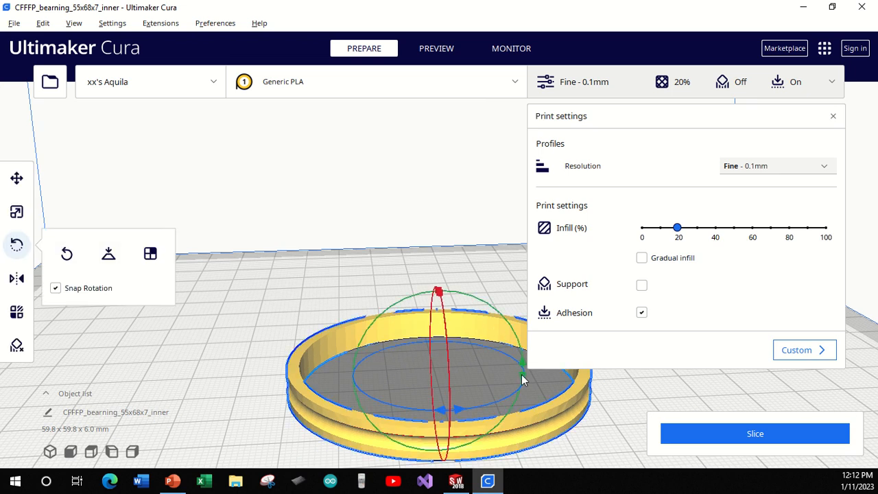
pyautogui.moveTo(522, 388); pyautogui.dragTo(501, 390)
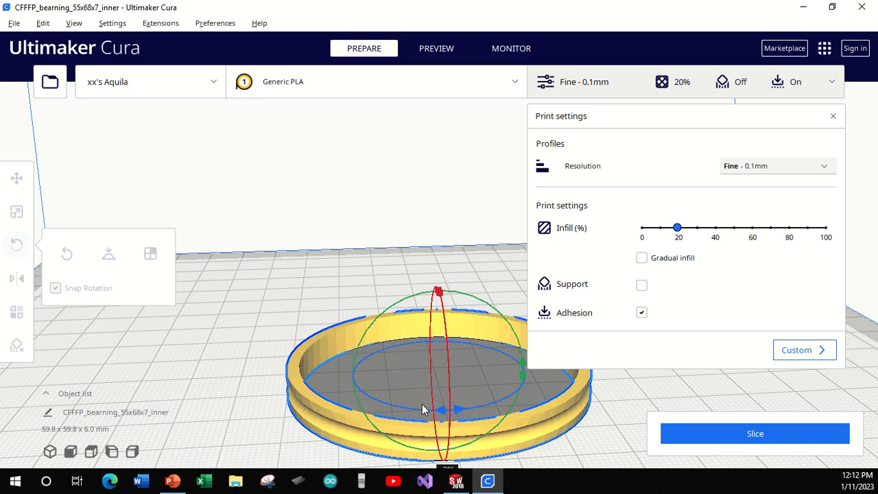
pyautogui.moveTo(387, 404); pyautogui.dragTo(302, 249)
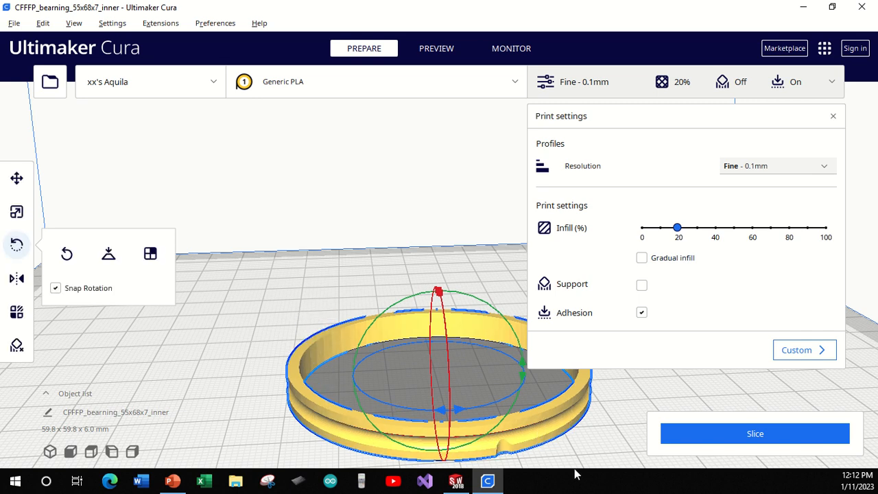
pyautogui.moveTo(511, 332); pyautogui.dragTo(363, 335)
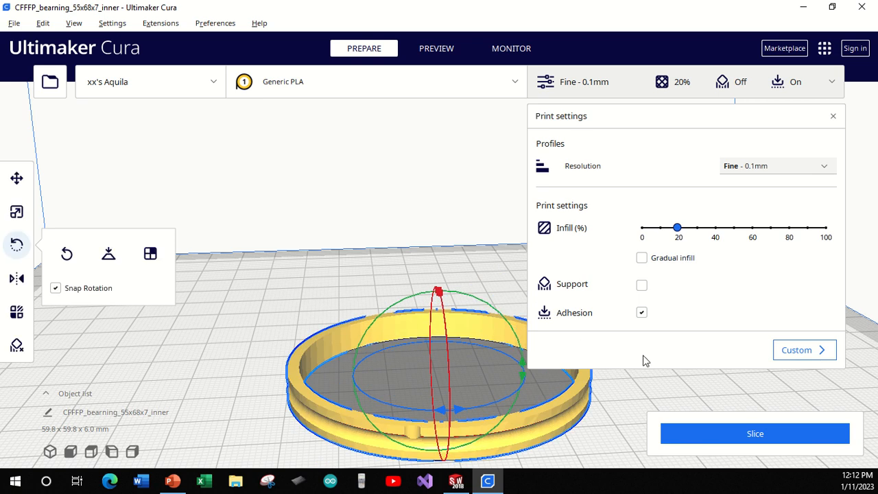
# Turn off adhesion for the inner ring and slice it at Fine - 0.1mm resolution with 20% infill.
pyautogui.click(642, 312)
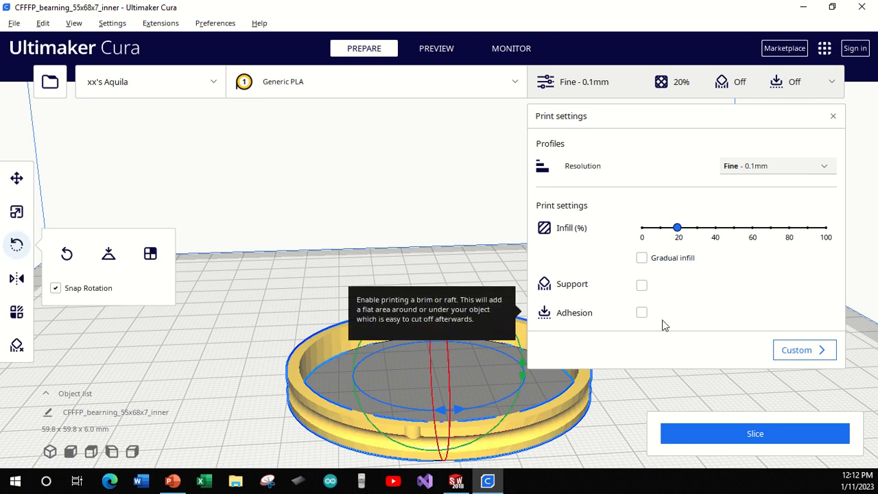
pyautogui.click(760, 437)
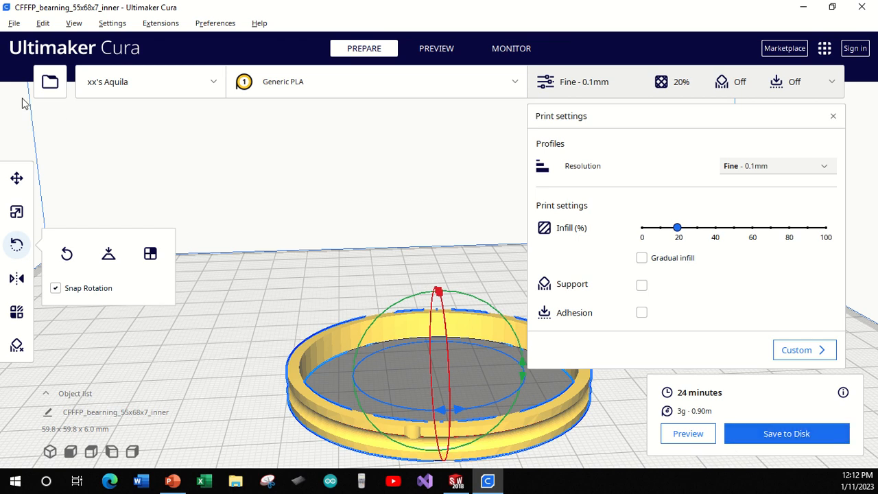
# Start a new project with an empty build plate and load the bearning_55x68x7_carrier model.
pyautogui.click(14, 25)
pyautogui.click(24, 44)
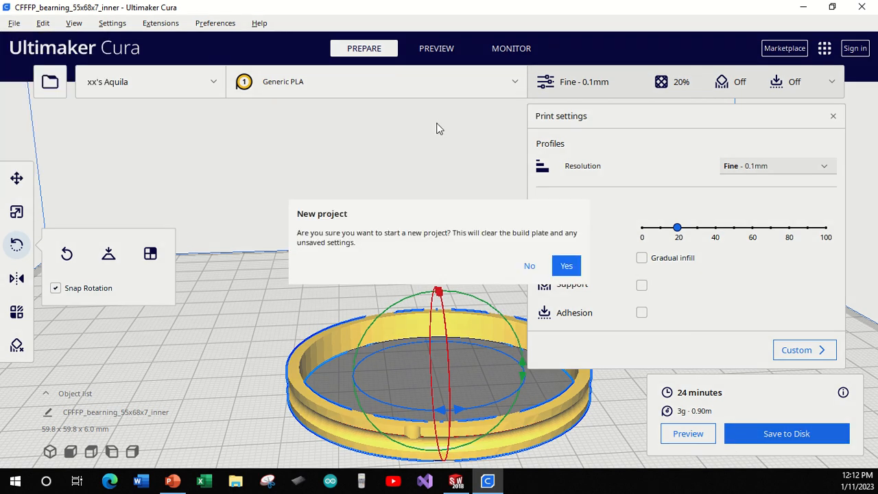
pyautogui.click(568, 266)
pyautogui.click(62, 84)
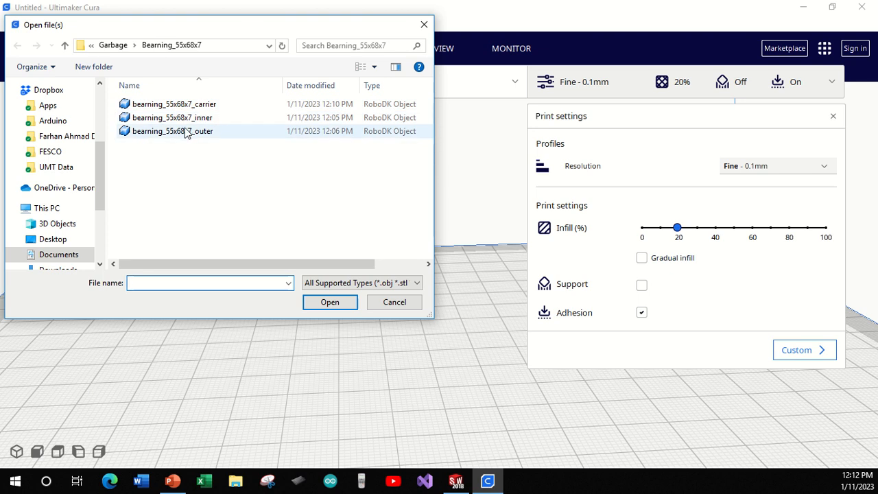
pyautogui.click(175, 104)
pyautogui.click(328, 303)
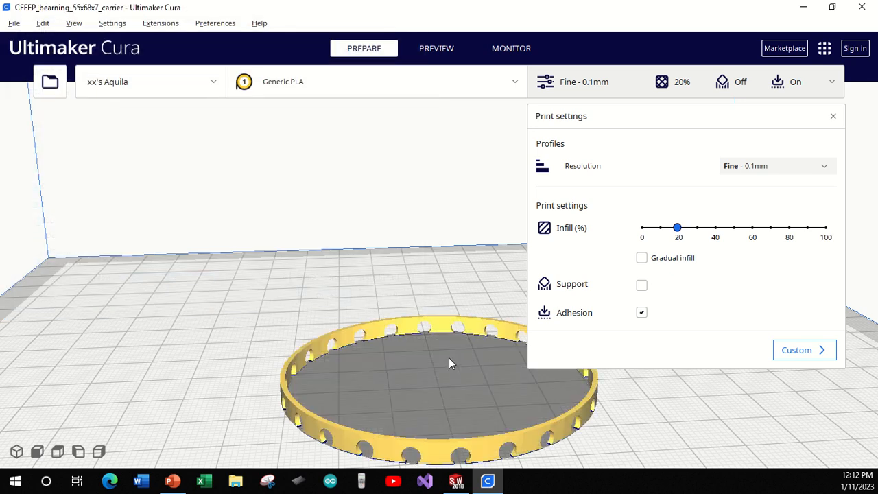
# Flip the carrier over so its open ball pockets face up and its solid edge lies flat on the build plate.
pyautogui.click(398, 334)
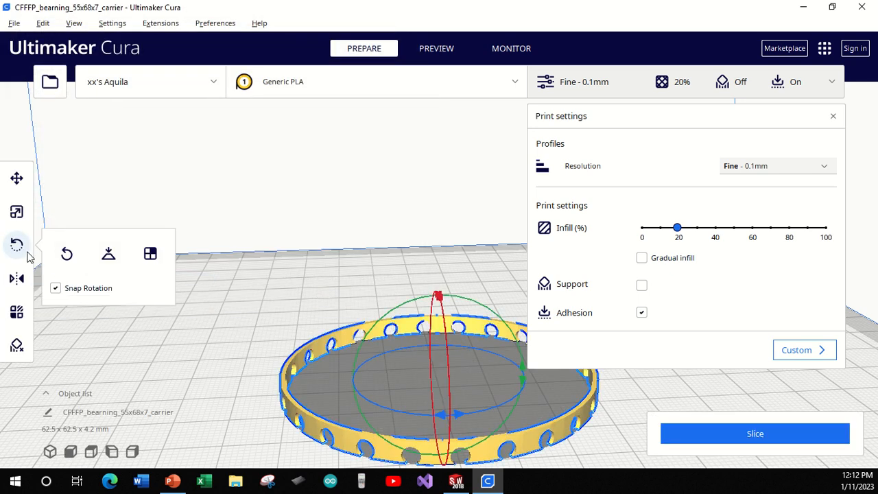
pyautogui.click(18, 245)
pyautogui.click(16, 245)
pyautogui.moveTo(472, 301); pyautogui.dragTo(404, 407)
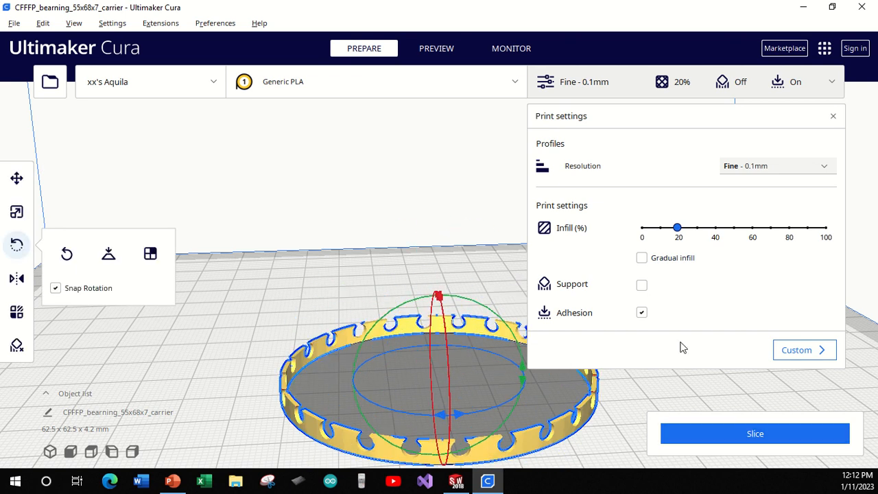
# Turn off adhesion for the carrier and slice it at Fine - 0.1mm resolution with 20% infill.
pyautogui.click(642, 314)
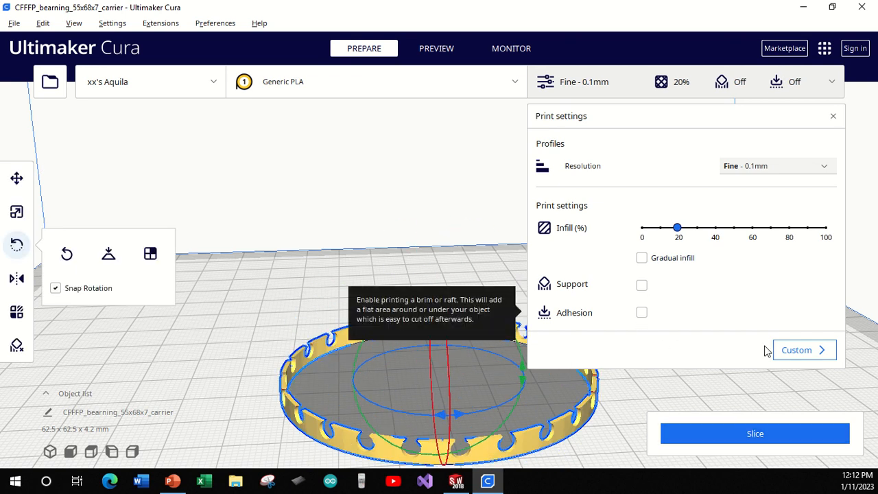
pyautogui.click(757, 432)
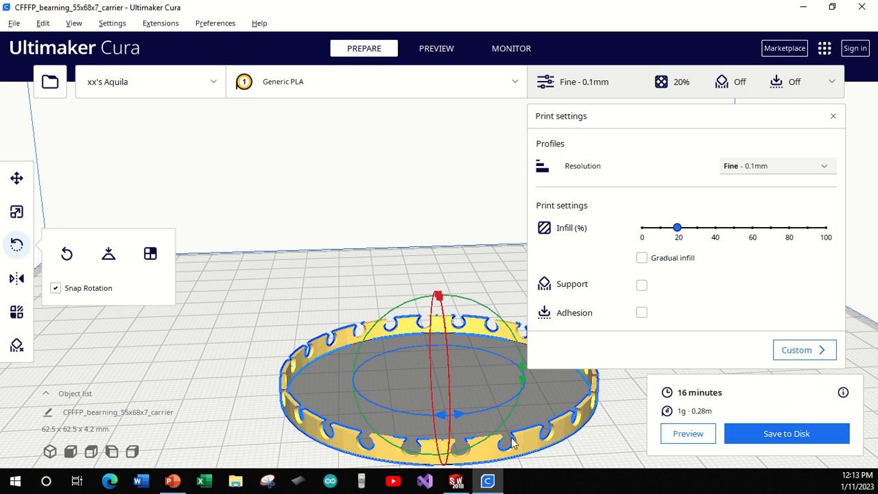
pyautogui.click(458, 481)
pyautogui.click(488, 480)
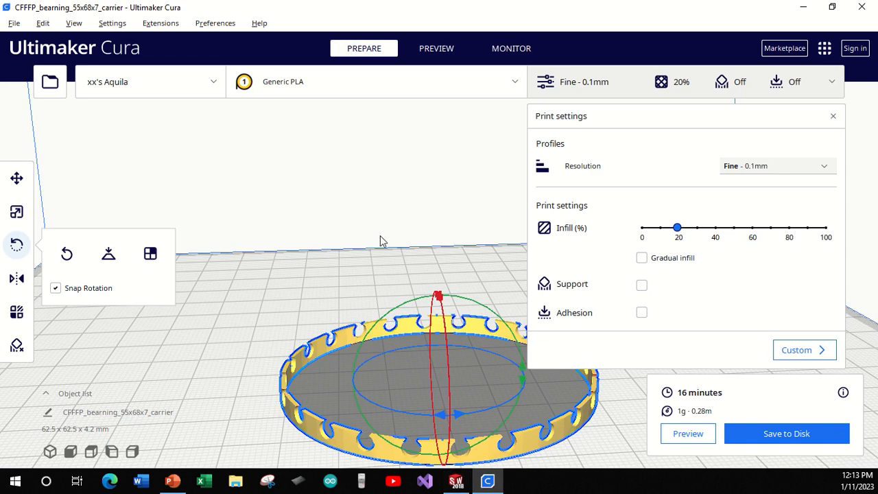